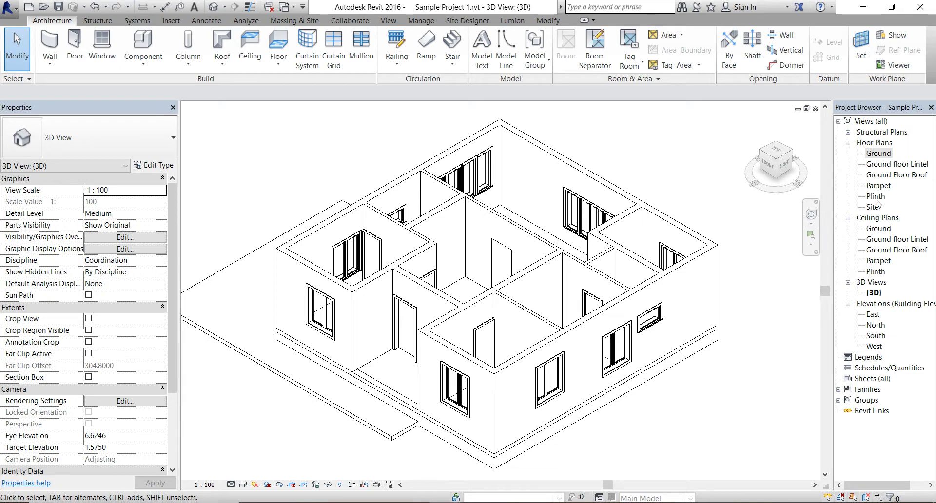
Step: Copy the Plinth level's house floor slab, paste it aligned to the Ground Floor Roof level, and show the model in 3D
{"action": "double_click", "coordinate": [876, 196]}
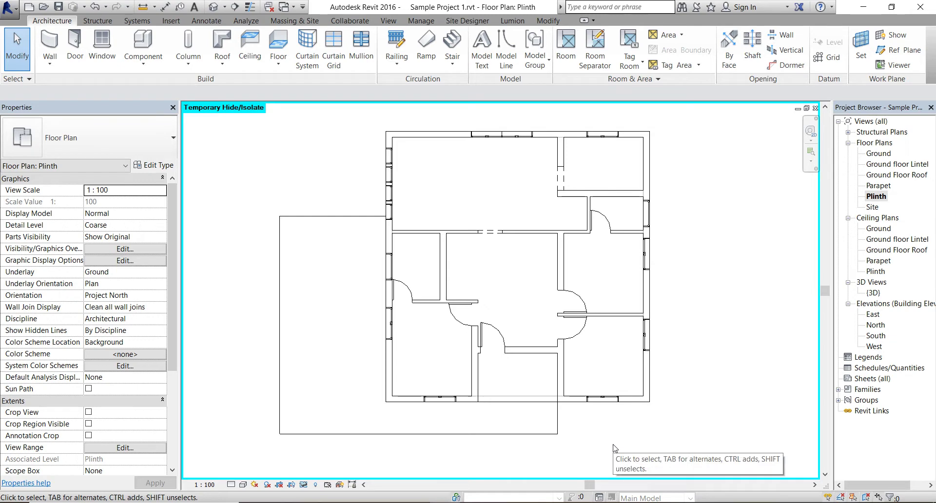
{"action": "left_click", "coordinate": [523, 408]}
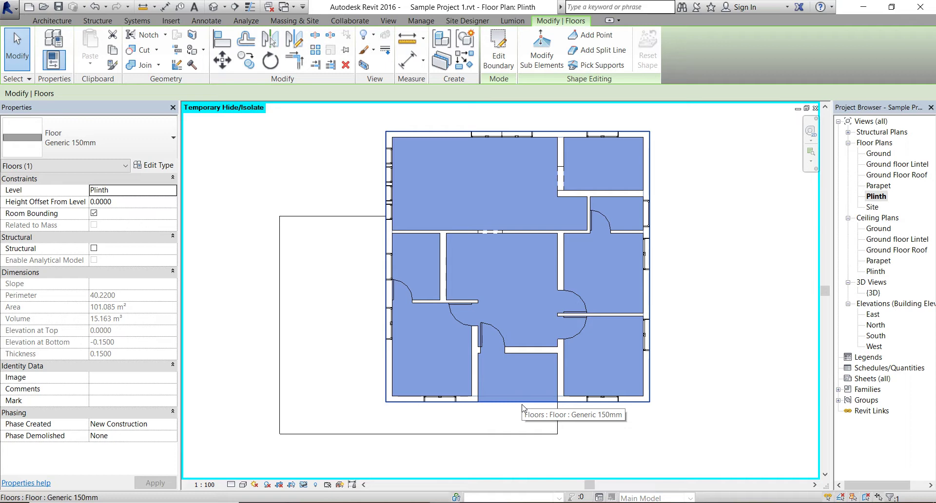
{"action": "left_click", "coordinate": [113, 56]}
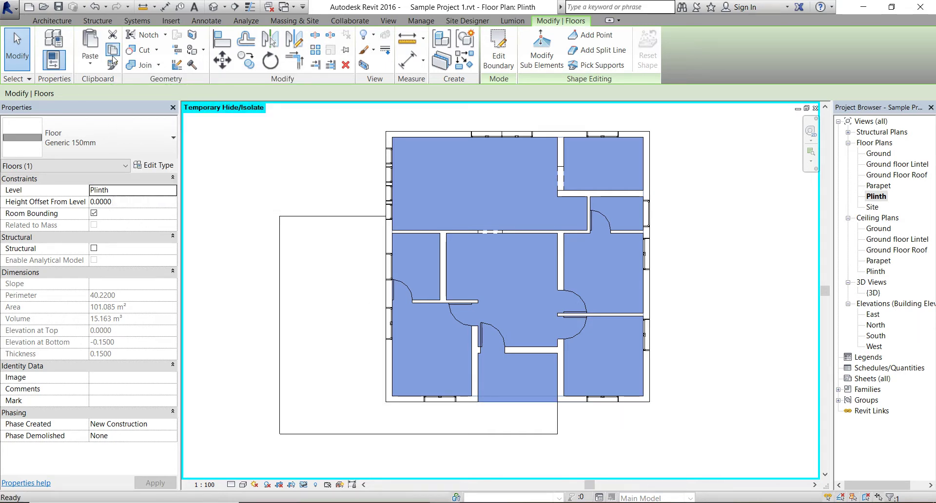
{"action": "left_click", "coordinate": [91, 66]}
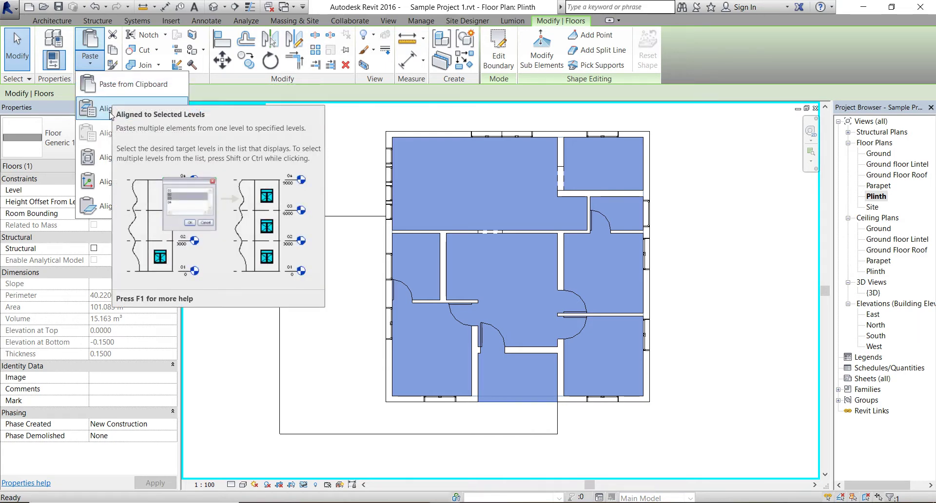
{"action": "left_click", "coordinate": [110, 114]}
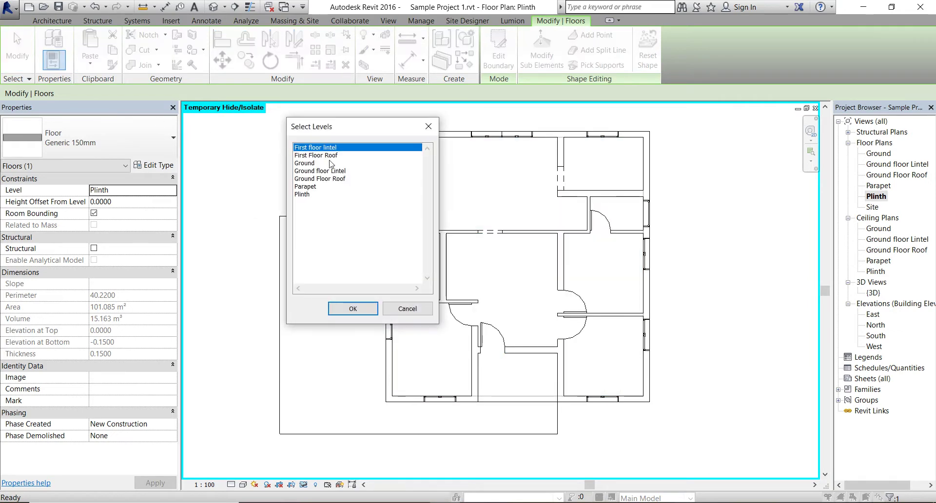
{"action": "double_click", "coordinate": [334, 179]}
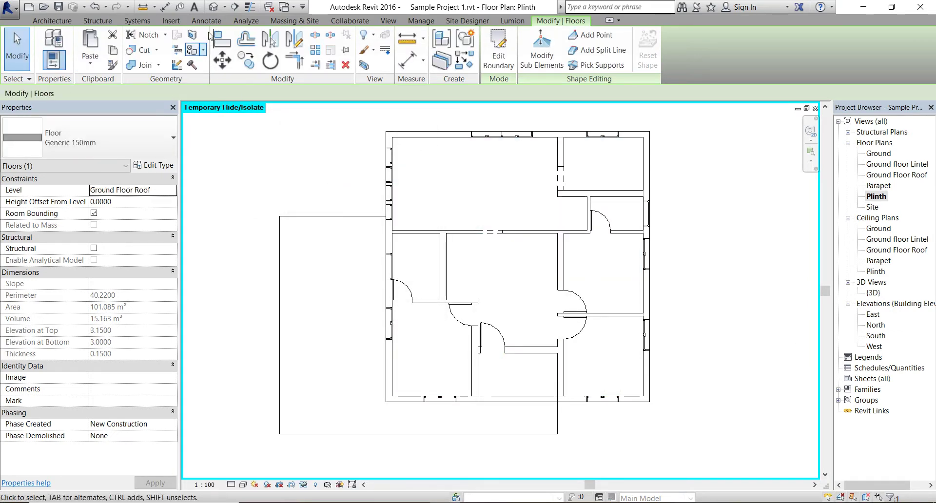
{"action": "left_click", "coordinate": [214, 8]}
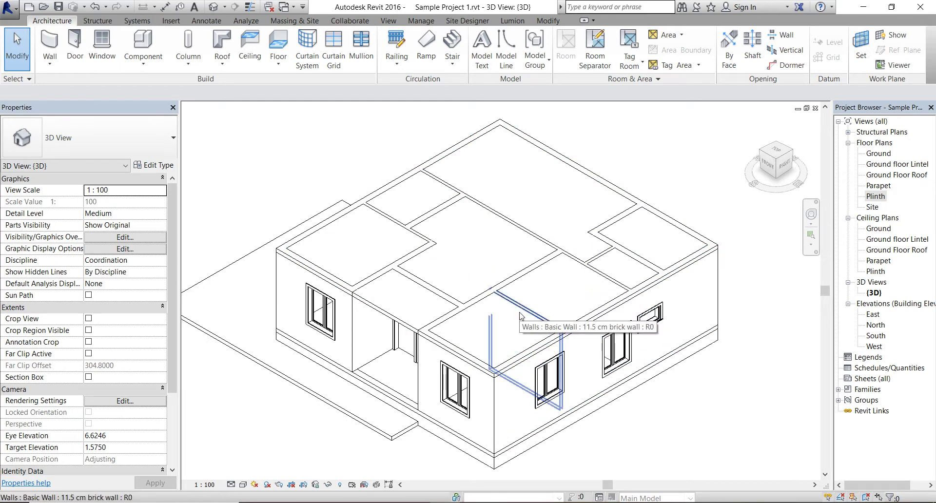
Step: In the East elevation, select the ground storey and filter the selection down to walls only, excluding doors, grids and windows
{"action": "double_click", "coordinate": [878, 315]}
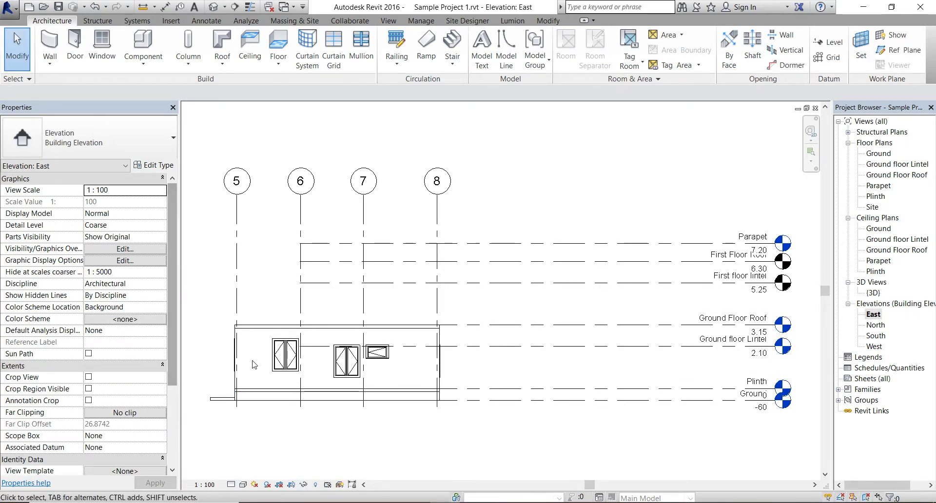
{"action": "scroll", "coordinate": [256, 364], "scroll_direction": "down", "scroll_amount": 1}
{"action": "scroll", "coordinate": [263, 367], "scroll_direction": "up", "scroll_amount": 2}
{"action": "left_click_drag", "start_coordinate": [497, 376], "coordinate": [209, 369]}
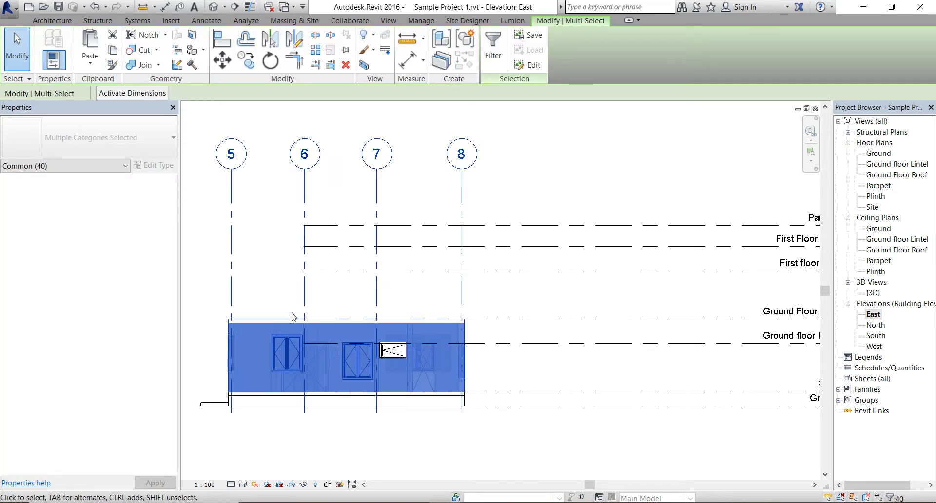
{"action": "left_click", "coordinate": [493, 47]}
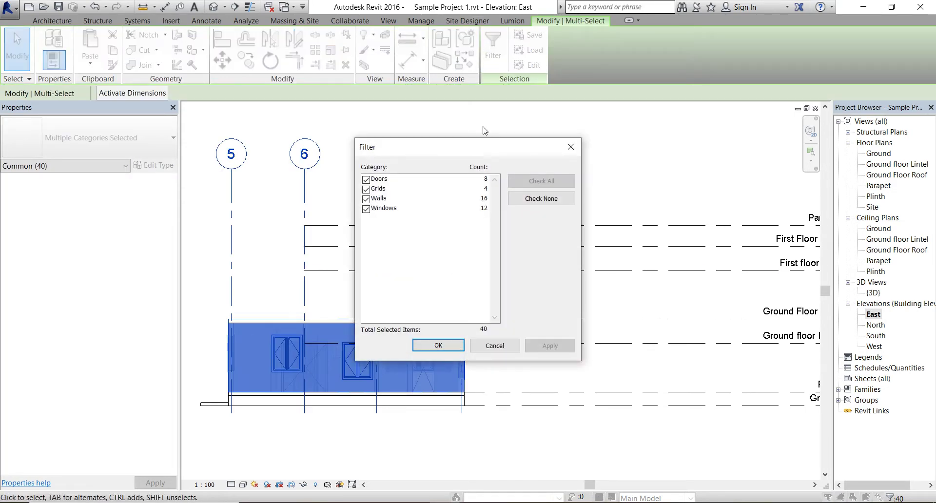
{"action": "left_click", "coordinate": [366, 209]}
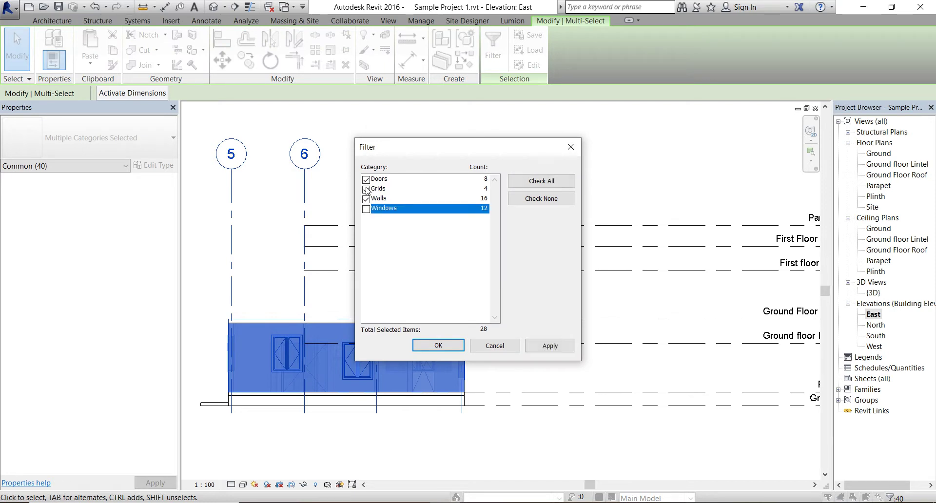
{"action": "left_click", "coordinate": [366, 189]}
{"action": "left_click", "coordinate": [372, 180]}
{"action": "left_click", "coordinate": [366, 179]}
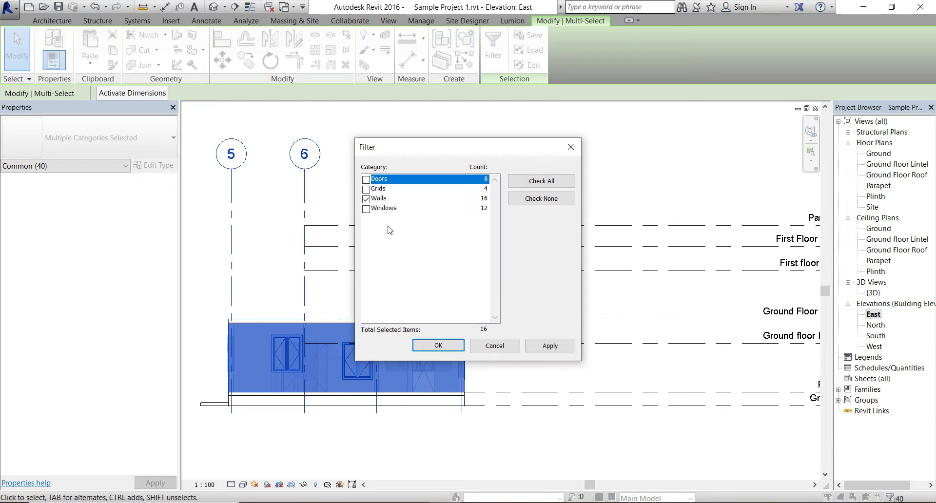
{"action": "left_click", "coordinate": [439, 345]}
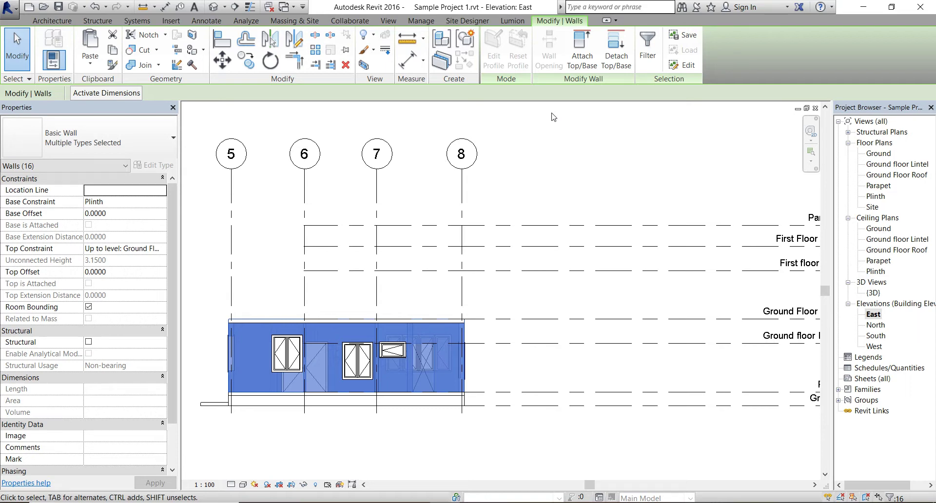
Step: Attach the tops of the selected walls to the Ground Floor Roof slab and show the house in 3D
{"action": "left_click", "coordinate": [580, 53]}
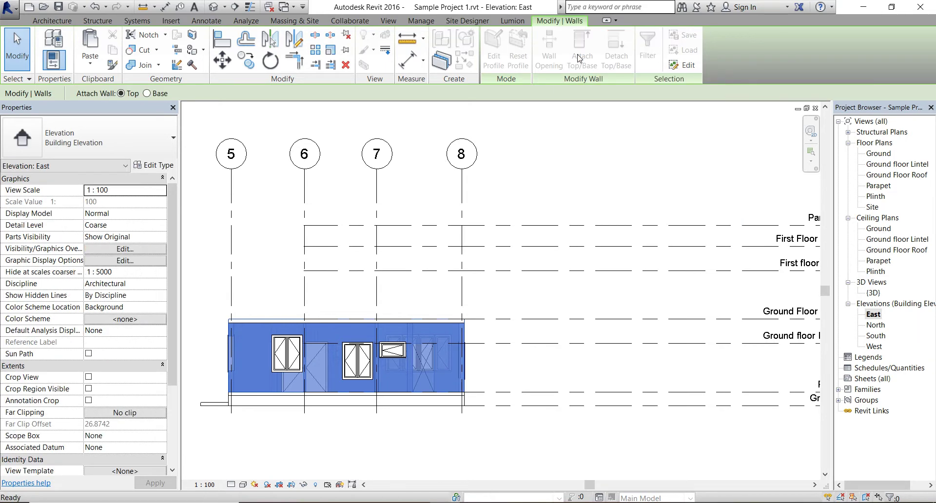
{"action": "left_click", "coordinate": [429, 322]}
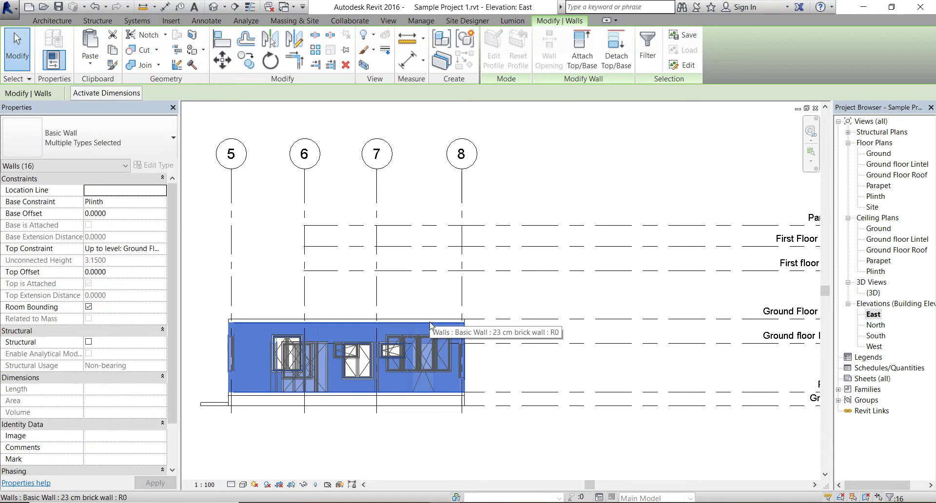
{"action": "left_click", "coordinate": [213, 7]}
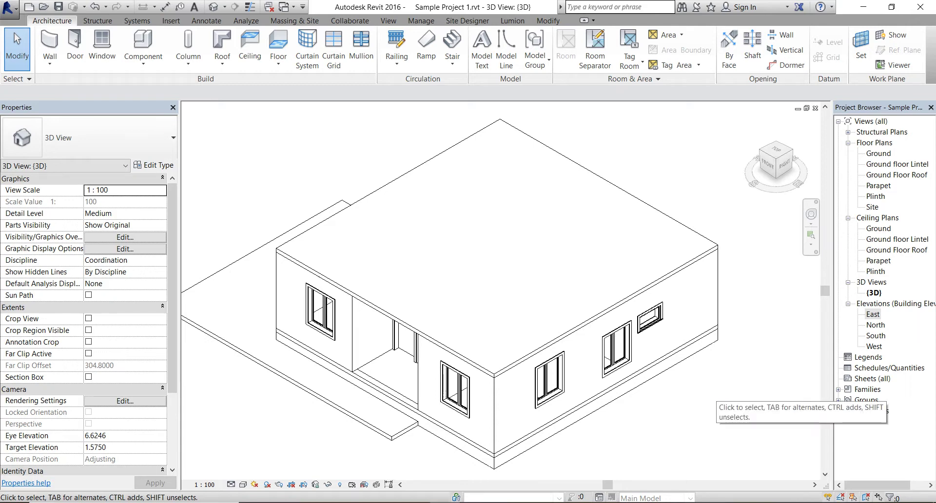
Step: Start a floor in the Plinth plan and draw boundary lines offset 0.6 m outside the house's north and east walls
{"action": "double_click", "coordinate": [876, 197]}
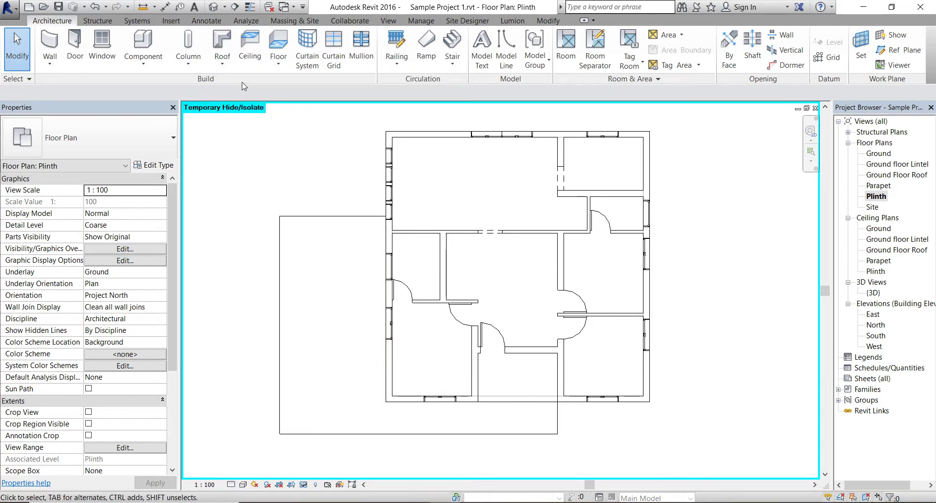
{"action": "left_click", "coordinate": [281, 40]}
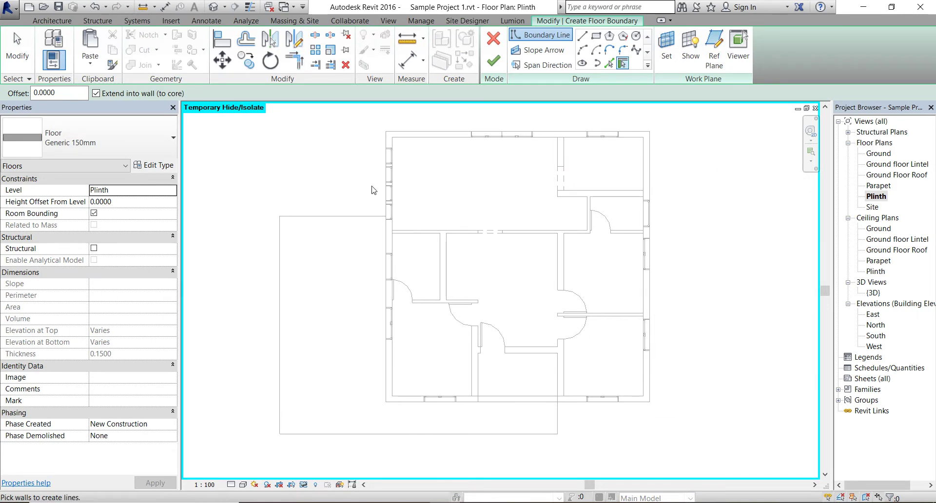
{"action": "left_click", "coordinate": [583, 36]}
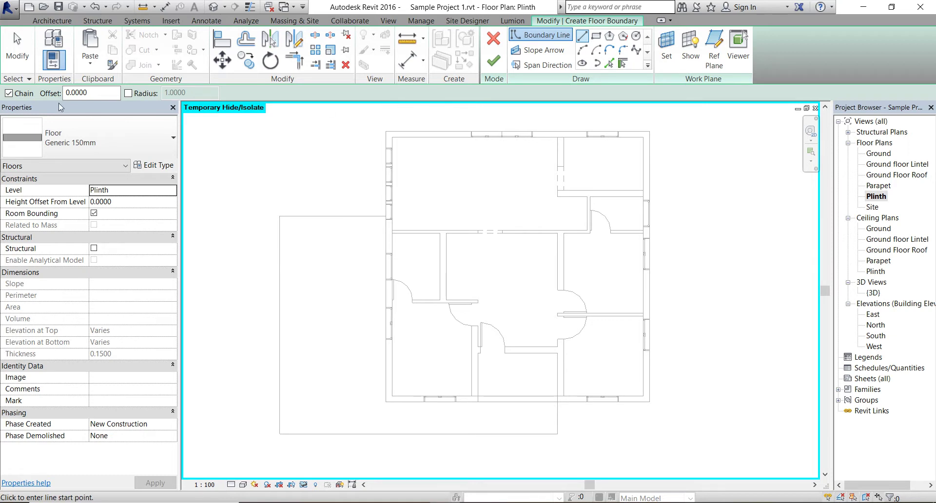
{"action": "left_click_drag", "start_coordinate": [72, 96], "coordinate": [119, 90]}
{"action": "type", "text": "6"}
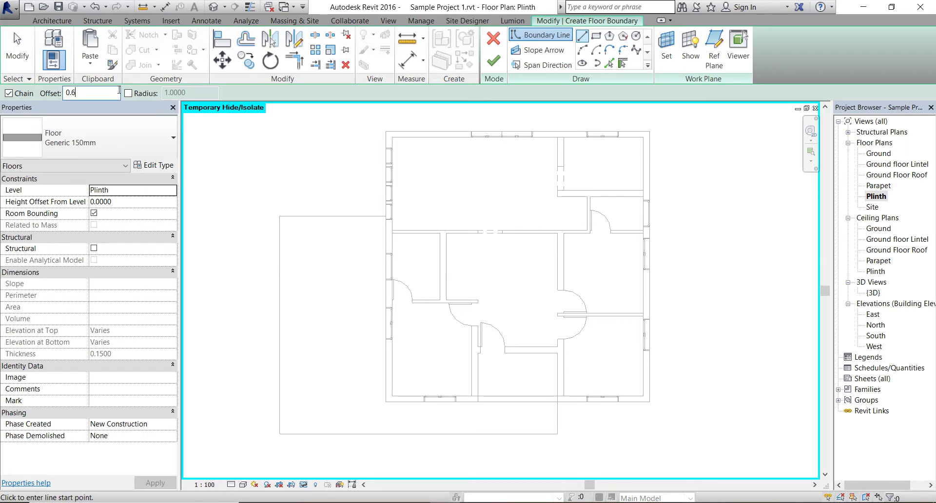
{"action": "left_click", "coordinate": [385, 131]}
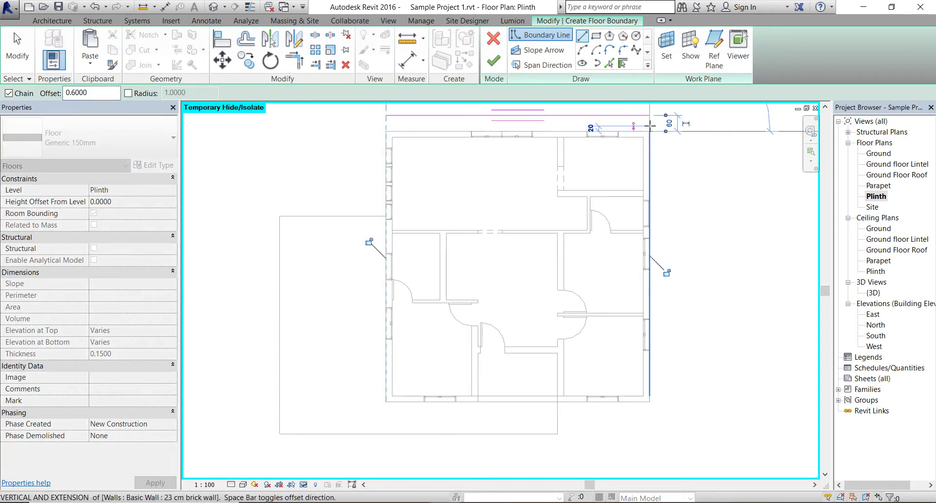
{"action": "scroll", "coordinate": [667, 129], "scroll_direction": "down", "scroll_amount": 1}
{"action": "middle_click_drag", "start_coordinate": [667, 128], "coordinate": [635, 186]}
{"action": "left_click", "coordinate": [635, 186]}
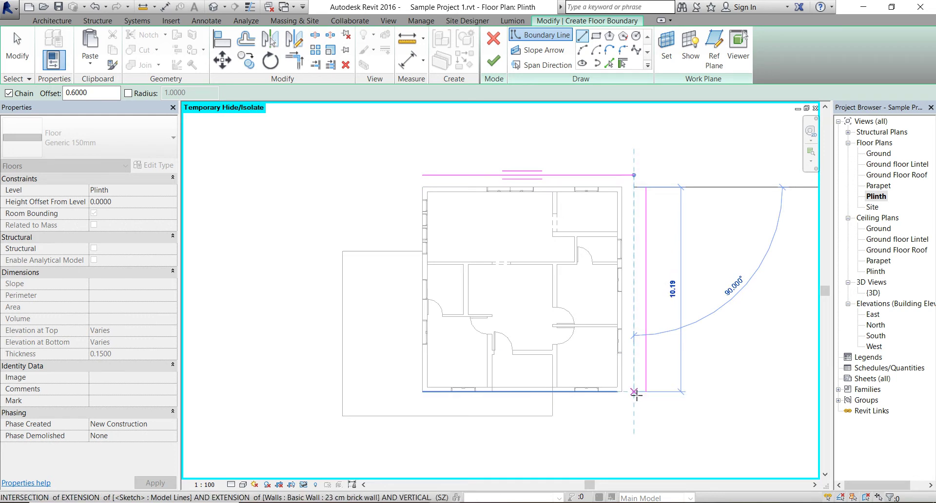
{"action": "left_click", "coordinate": [635, 393]}
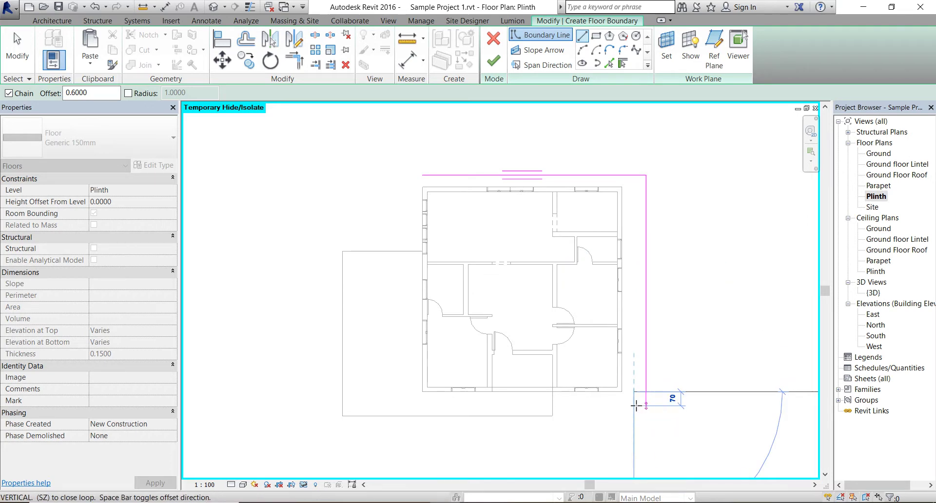
{"action": "key", "text": "Escape"}
Step: With zero offset, draw boundary lines along the outer floor's north, west and south edges, extending the south line to about 15.12 m
{"action": "left_click", "coordinate": [342, 252]}
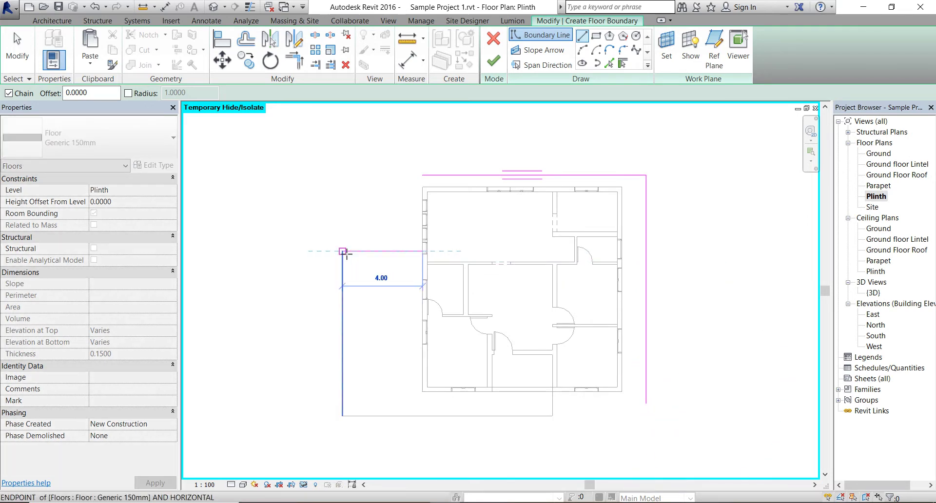
{"action": "left_click", "coordinate": [343, 416]}
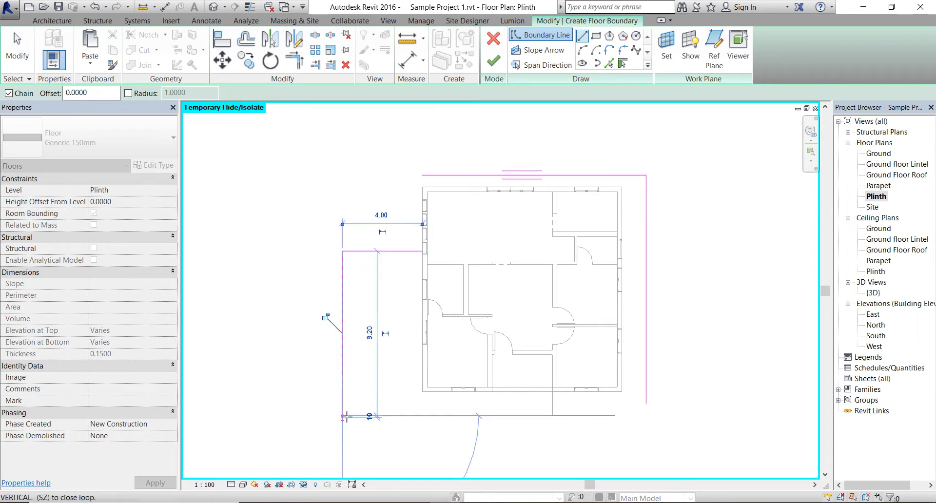
{"action": "left_click", "coordinate": [646, 416]}
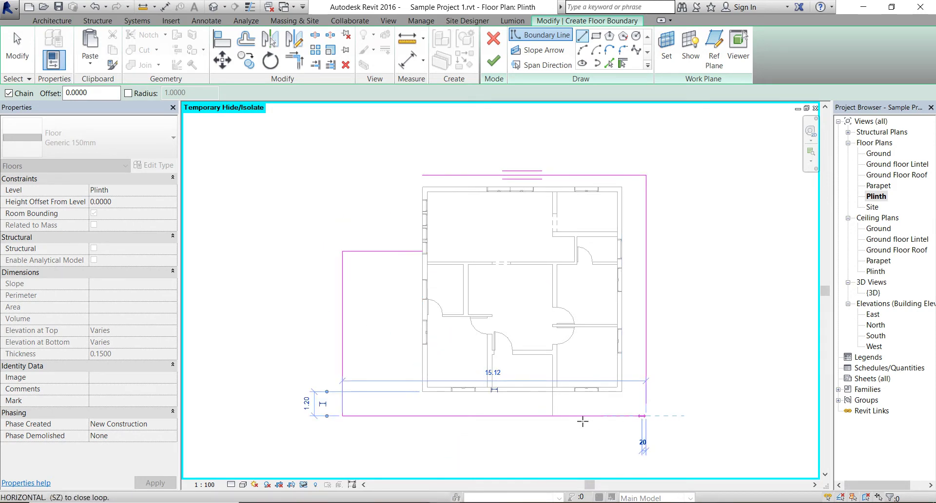
{"action": "key", "text": "Escape"}
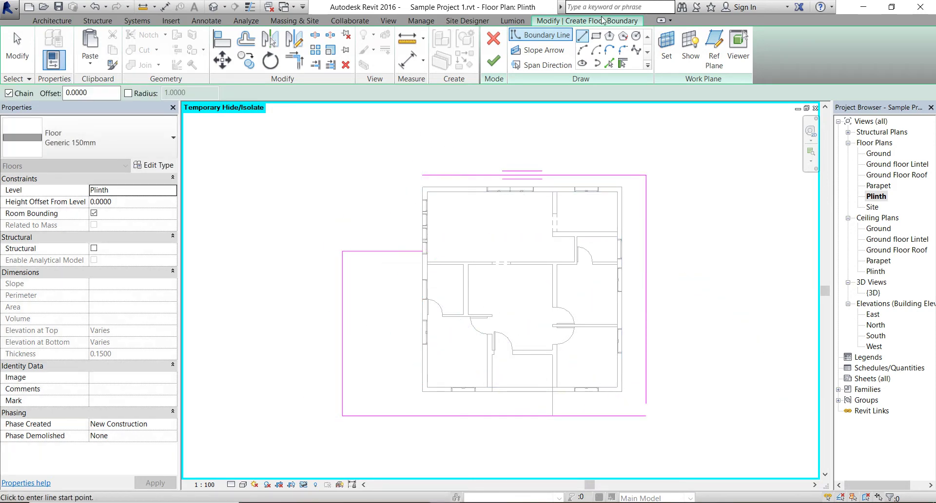
Step: Draw a boundary line along the house's west wall joining the north boundary line to the outer floor's north edge line
{"action": "left_click", "coordinate": [422, 174]}
{"action": "left_click", "coordinate": [422, 251]}
{"action": "key", "text": "Escape"}
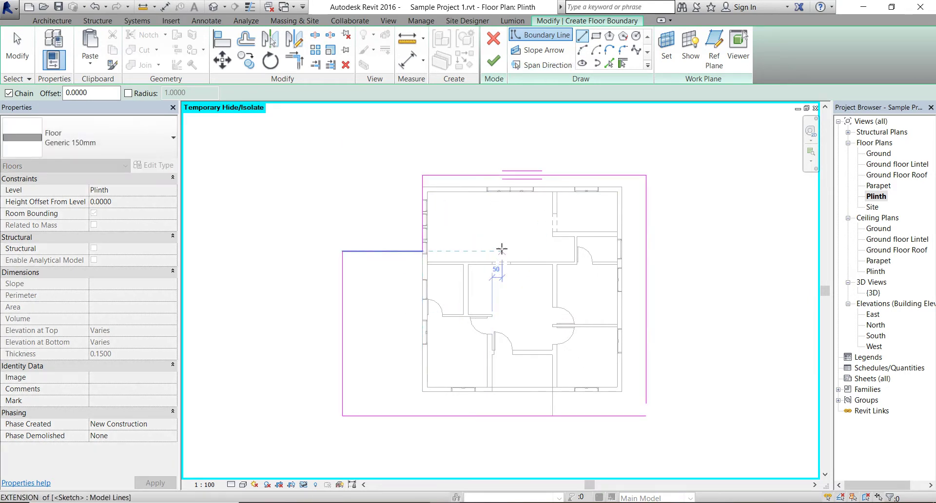
Step: Offset the boundary line on the house's west wall outward by 0.6 m without making a copy
{"action": "left_click", "coordinate": [246, 38]}
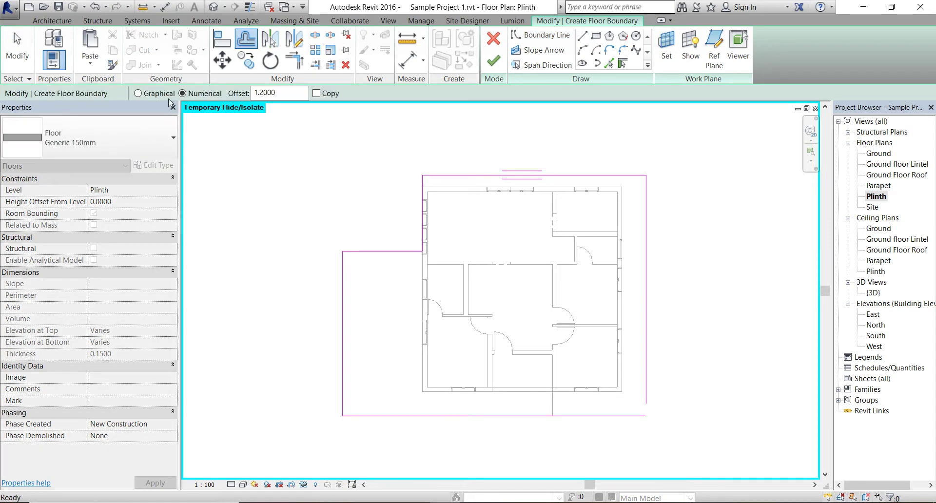
{"action": "double_click", "coordinate": [290, 94]}
{"action": "type", "text": ".6"}
{"action": "key", "text": "Return"}
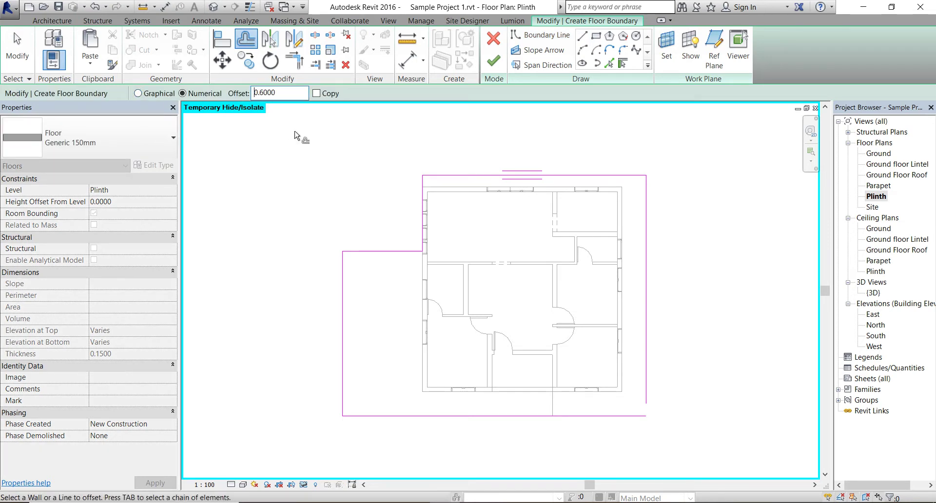
{"action": "left_click", "coordinate": [422, 227]}
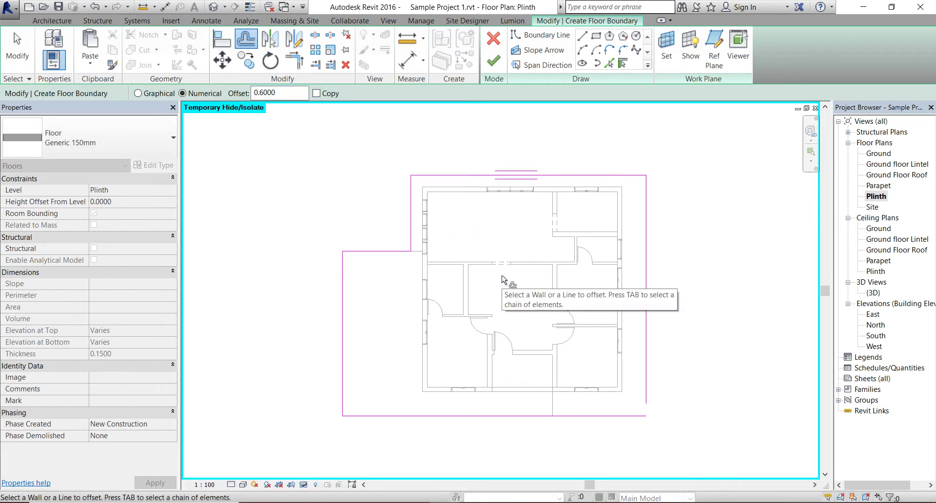
{"action": "key", "text": "Escape"}
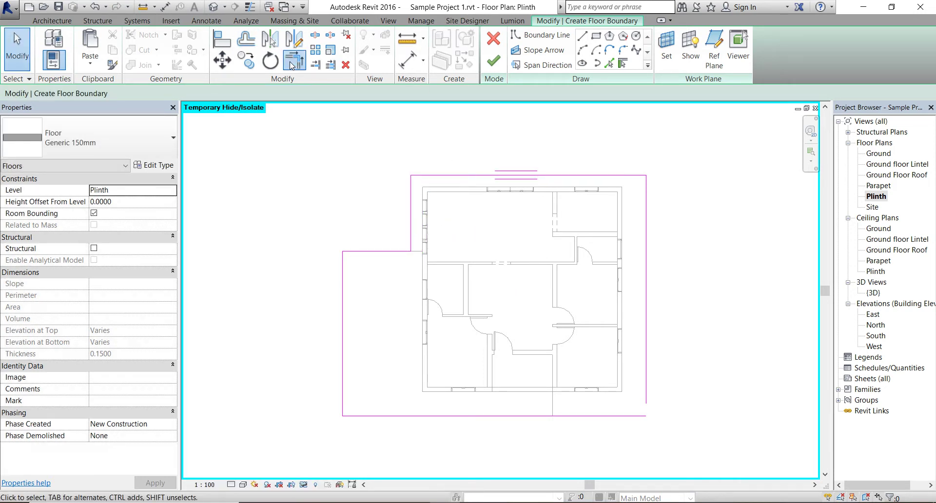
Step: Trim the south and east boundary lines to meet at a corner, closing the floor outline
{"action": "left_click", "coordinate": [296, 62]}
{"action": "left_click", "coordinate": [636, 417]}
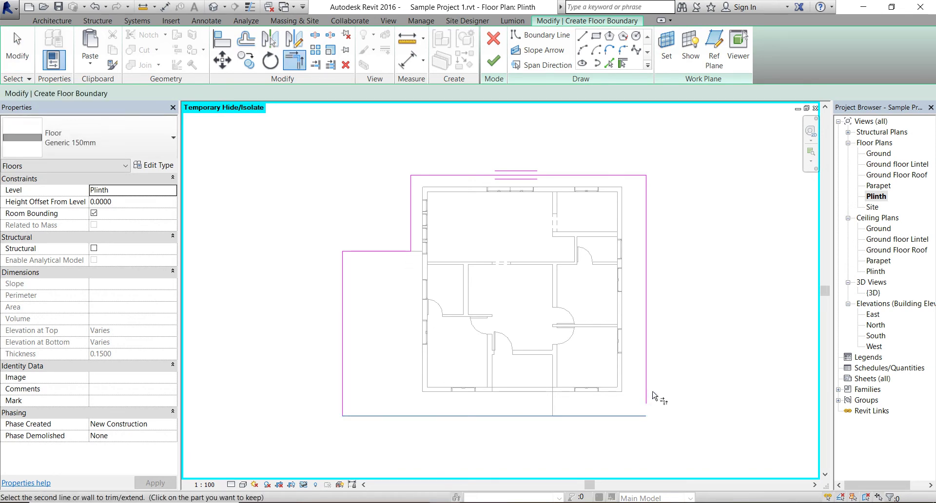
{"action": "left_click", "coordinate": [646, 396]}
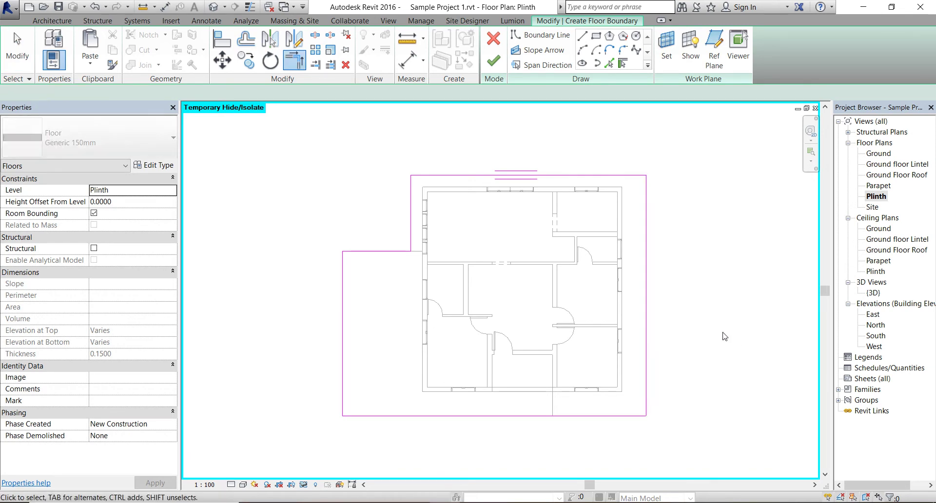
{"action": "key", "text": "Escape"}
{"action": "key", "text": "Escape"}
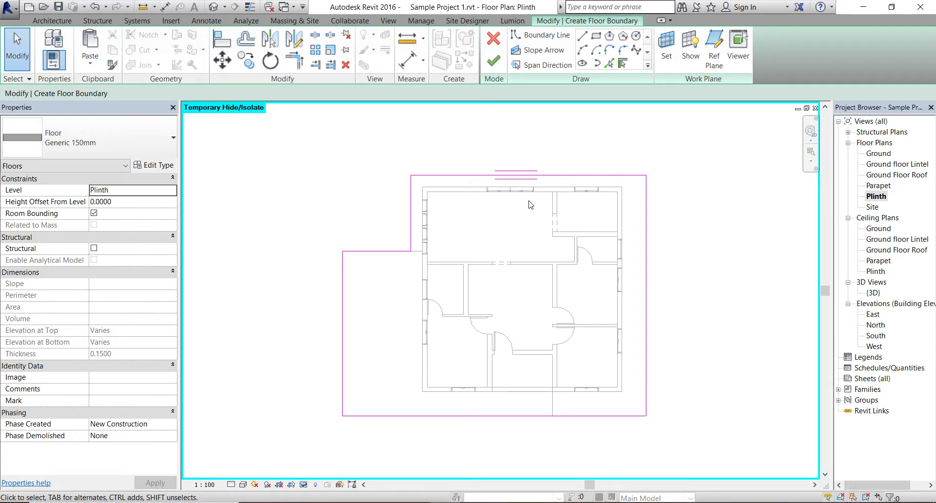
Step: Finish the floor sketch without attaching the walls, and set the new slab's level to Ground floor Lintel
{"action": "left_click", "coordinate": [493, 60]}
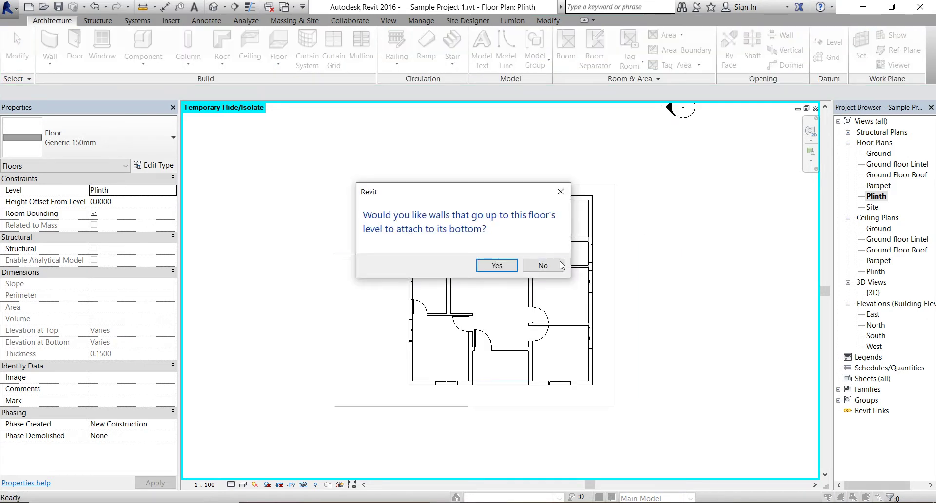
{"action": "left_click", "coordinate": [532, 268]}
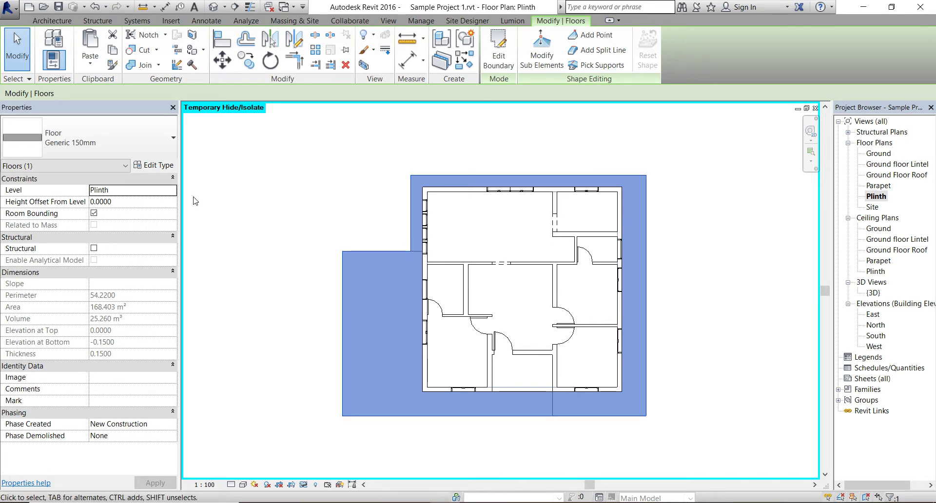
{"action": "left_click", "coordinate": [173, 197]}
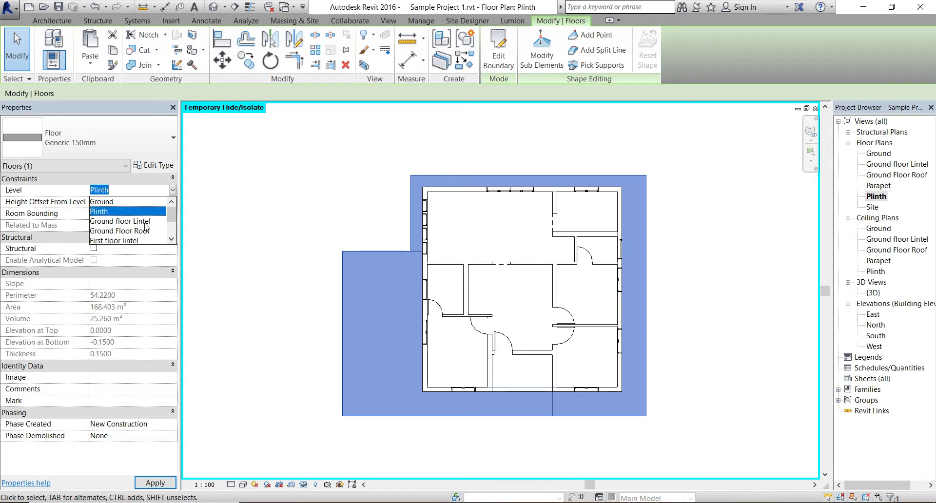
{"action": "left_click", "coordinate": [145, 222]}
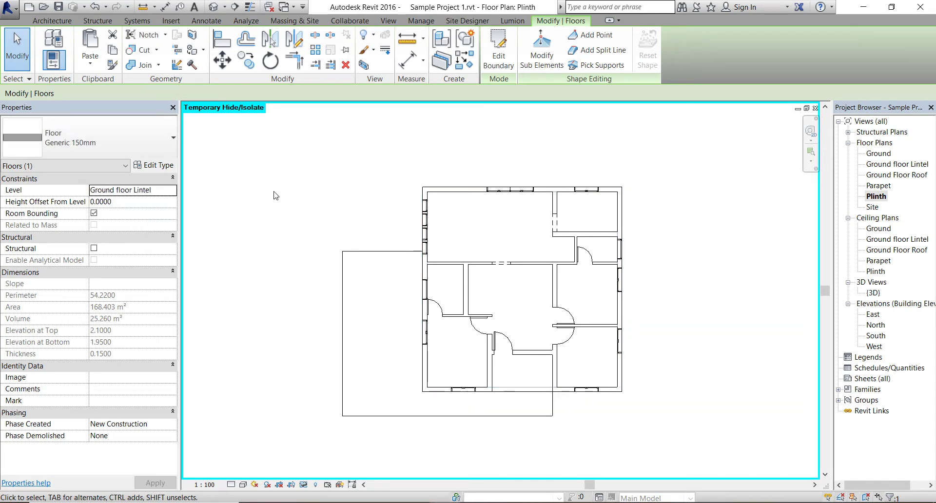
{"action": "left_click", "coordinate": [275, 195]}
Step: Open the East elevation and inspect the projecting slab's height relative to the windows and levels
{"action": "double_click", "coordinate": [873, 315]}
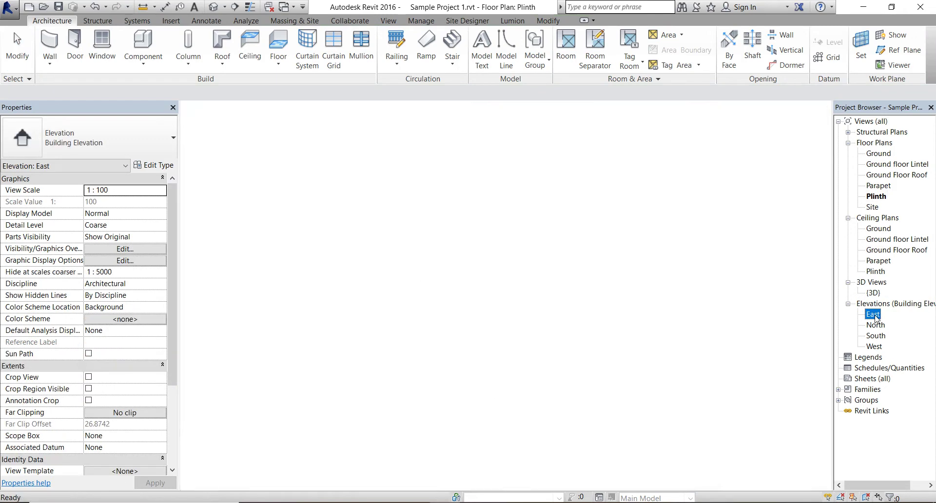
{"action": "scroll", "coordinate": [243, 377], "scroll_direction": "up", "scroll_amount": 1}
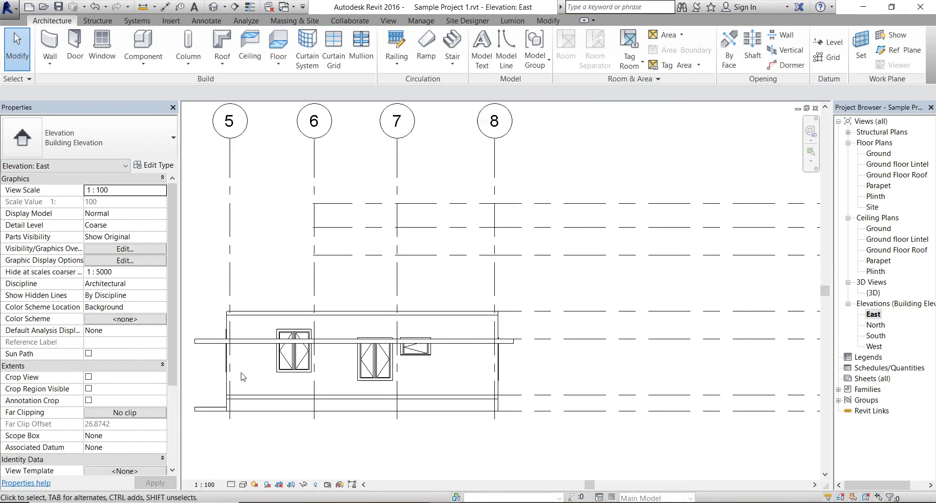
{"action": "scroll", "coordinate": [242, 376], "scroll_direction": "up", "scroll_amount": 1}
{"action": "scroll", "coordinate": [580, 364], "scroll_direction": "down", "scroll_amount": 2}
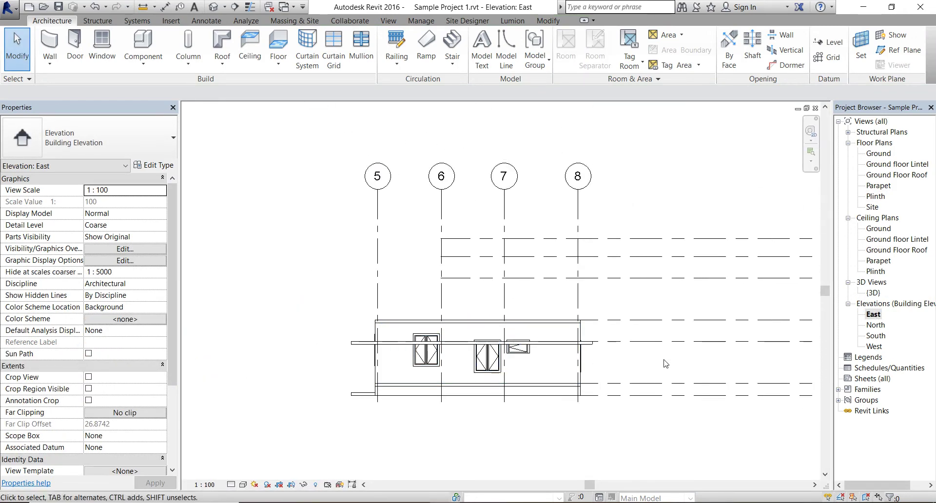
{"action": "middle_click_drag", "start_coordinate": [618, 363], "coordinate": [491, 369]}
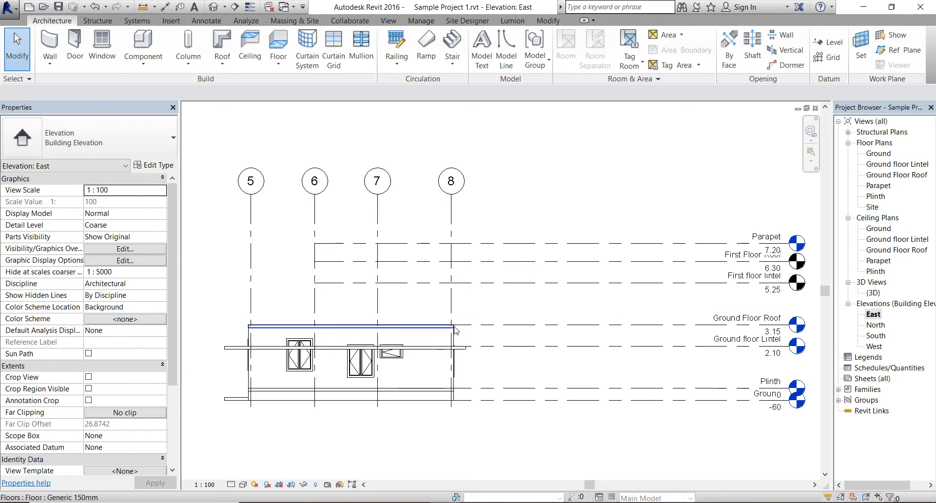
{"action": "scroll", "coordinate": [254, 349], "scroll_direction": "up", "scroll_amount": 3}
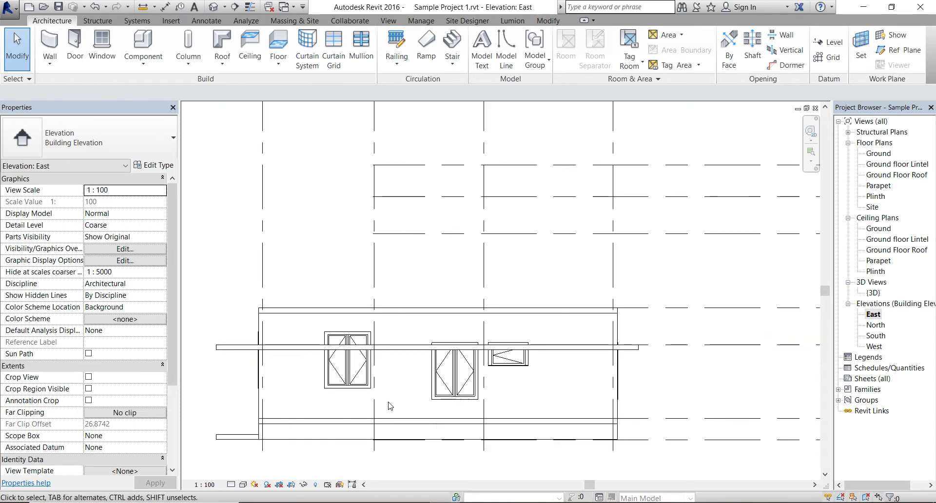
Step: Set the height offset of the projecting slab at lintel level to 0.15 m
{"action": "left_click", "coordinate": [413, 352]}
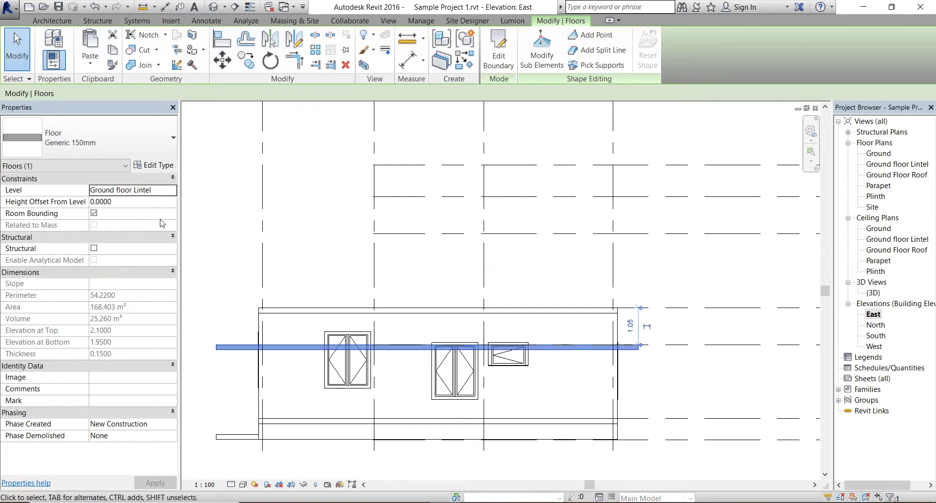
{"action": "left_click", "coordinate": [145, 204]}
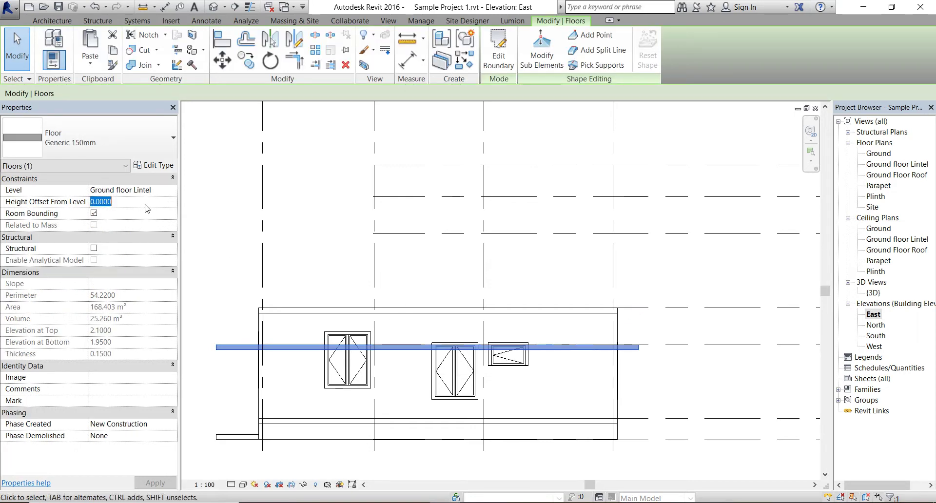
{"action": "type", "text": ".15"}
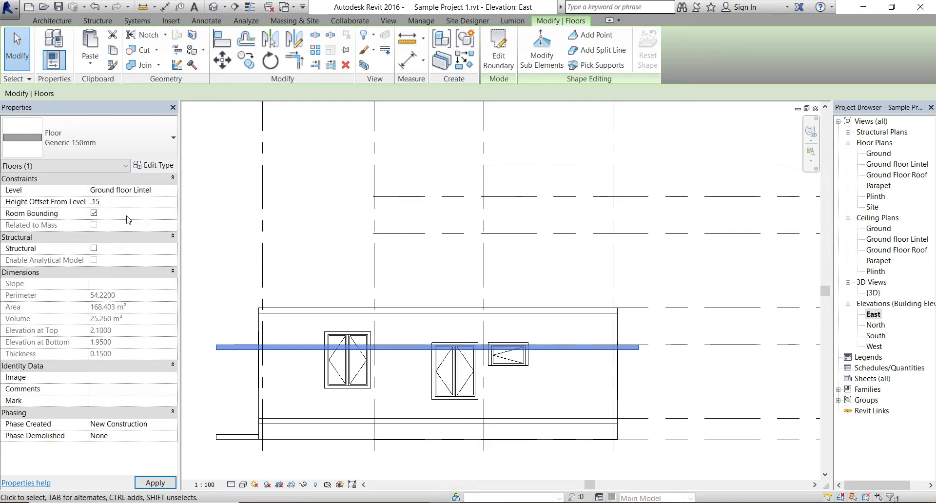
{"action": "left_click", "coordinate": [127, 217]}
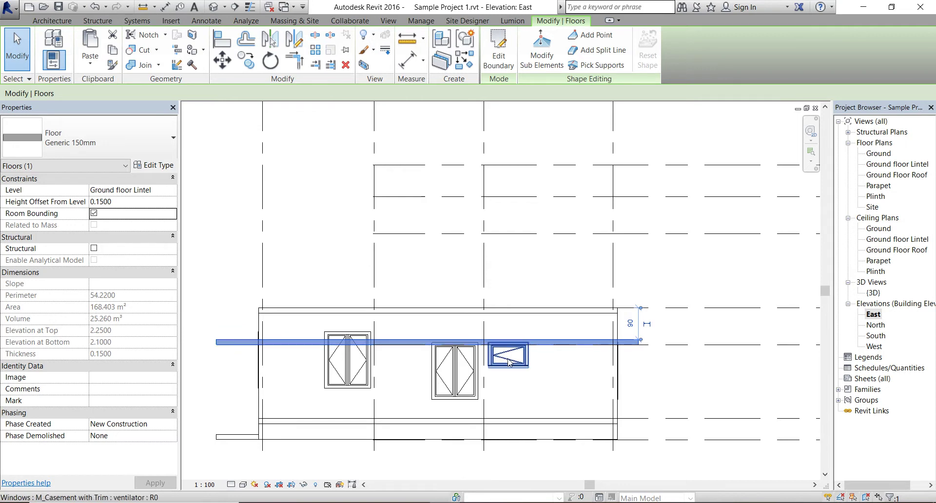
Step: Check the slab against the window and ventilator tops, and set its height offset from level to 0.3 m
{"action": "scroll", "coordinate": [529, 372], "scroll_direction": "up", "scroll_amount": 1}
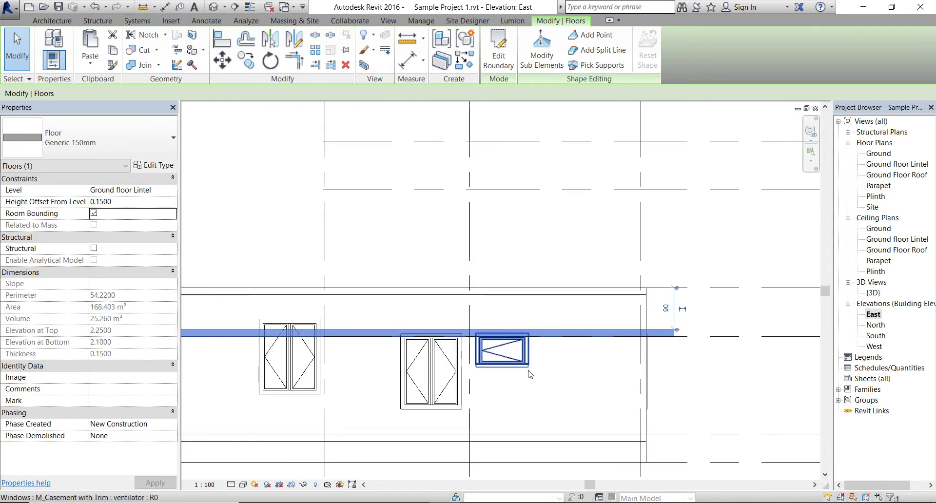
{"action": "scroll", "coordinate": [531, 375], "scroll_direction": "up", "scroll_amount": 1}
{"action": "scroll", "coordinate": [531, 374], "scroll_direction": "up", "scroll_amount": 1}
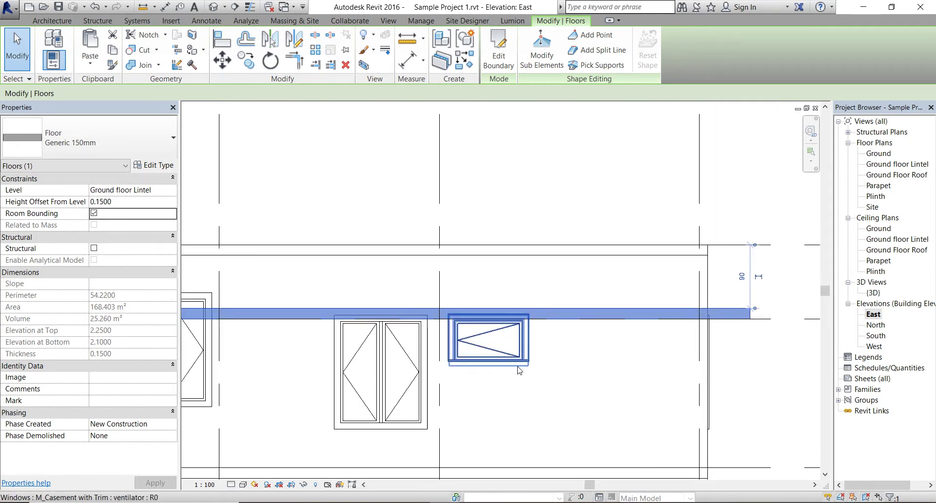
{"action": "scroll", "coordinate": [530, 341], "scroll_direction": "up", "scroll_amount": 1}
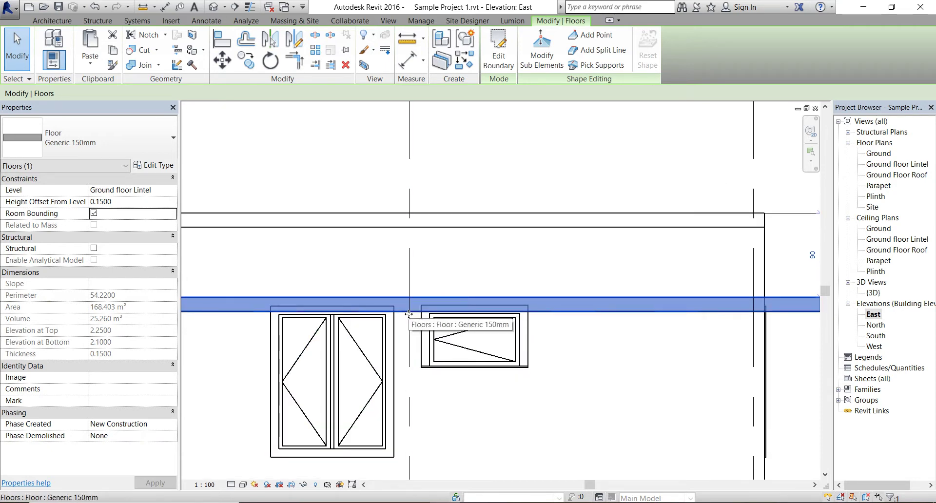
{"action": "scroll", "coordinate": [272, 290], "scroll_direction": "down", "scroll_amount": 1}
{"action": "scroll", "coordinate": [272, 290], "scroll_direction": "down", "scroll_amount": 1}
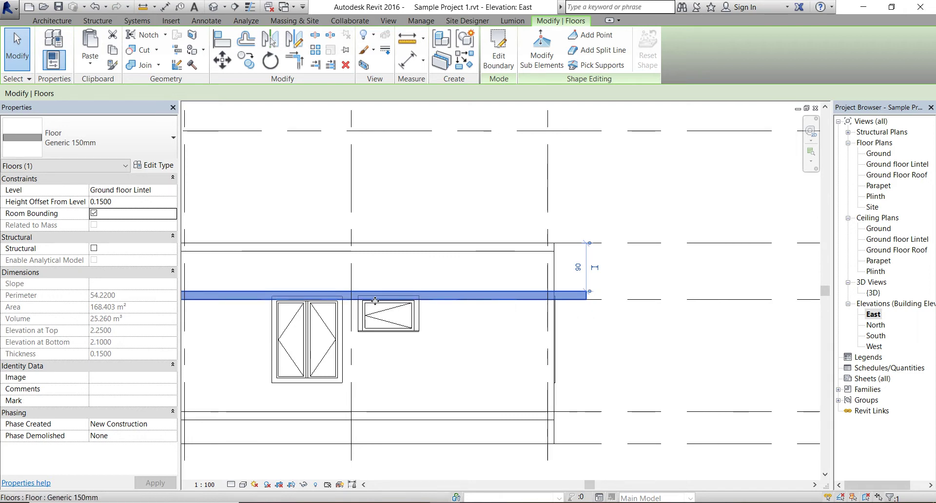
{"action": "left_click", "coordinate": [104, 202]}
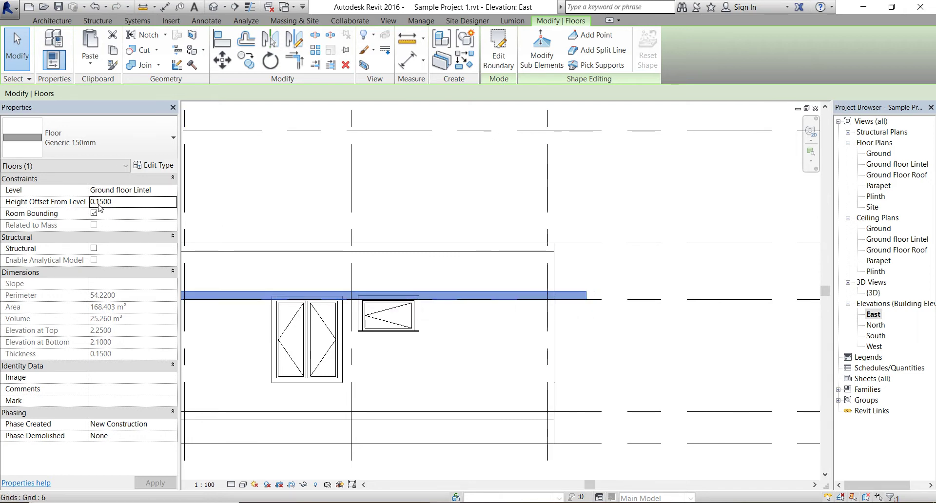
{"action": "type", "text": ".3"}
{"action": "key", "text": "Return"}
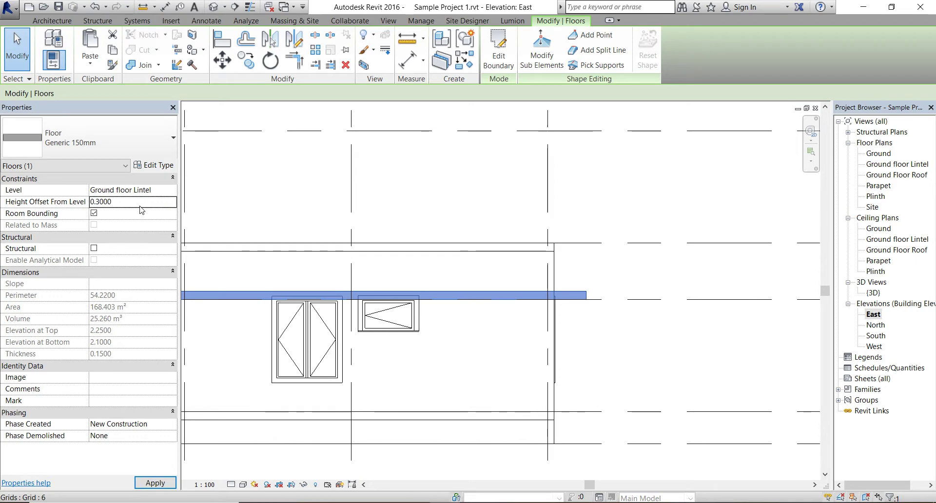
{"action": "left_click", "coordinate": [628, 365]}
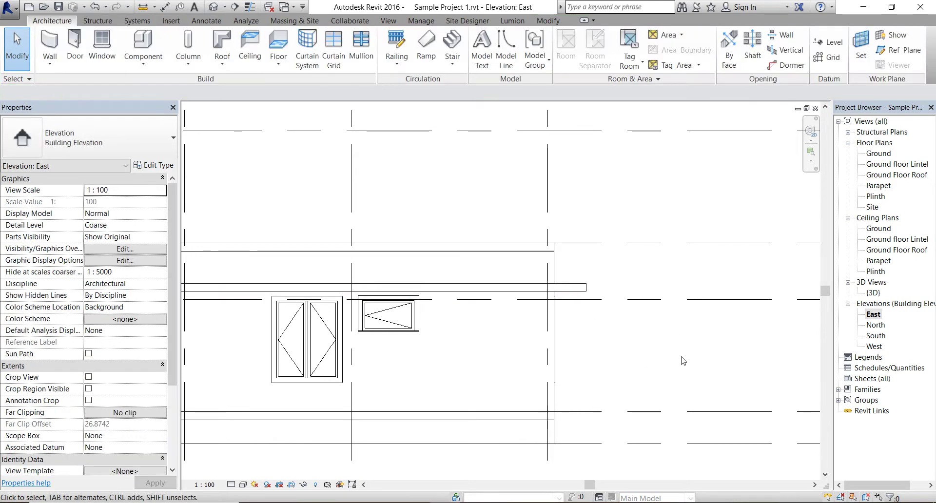
Step: Lower the sill height of the double casement window between grids 5 and 6 to align it with the neighbouring casement window
{"action": "scroll", "coordinate": [683, 361], "scroll_direction": "down", "scroll_amount": 2}
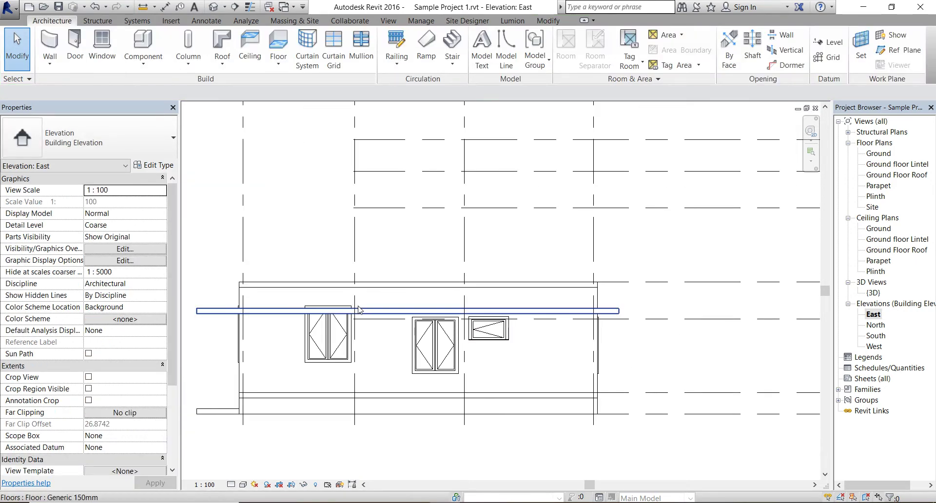
{"action": "left_click", "coordinate": [335, 340]}
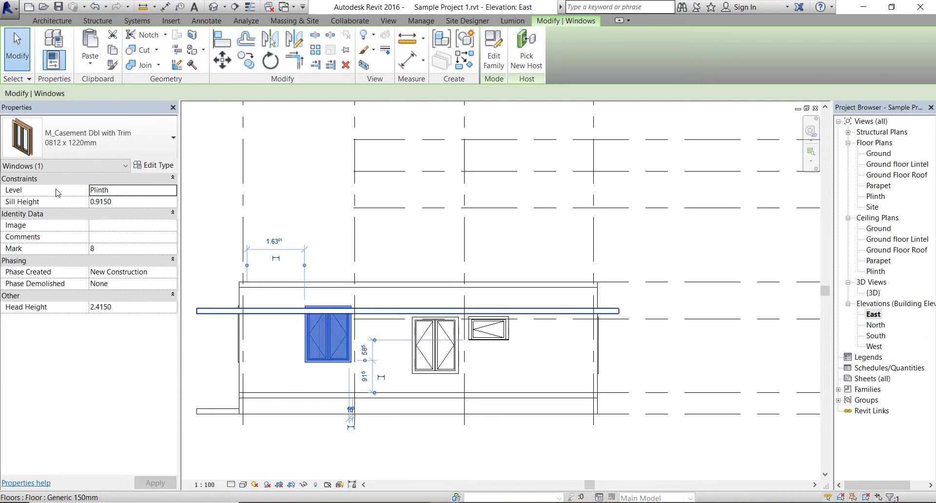
{"action": "left_click", "coordinate": [143, 203]}
{"action": "key", "text": "BackSpace"}
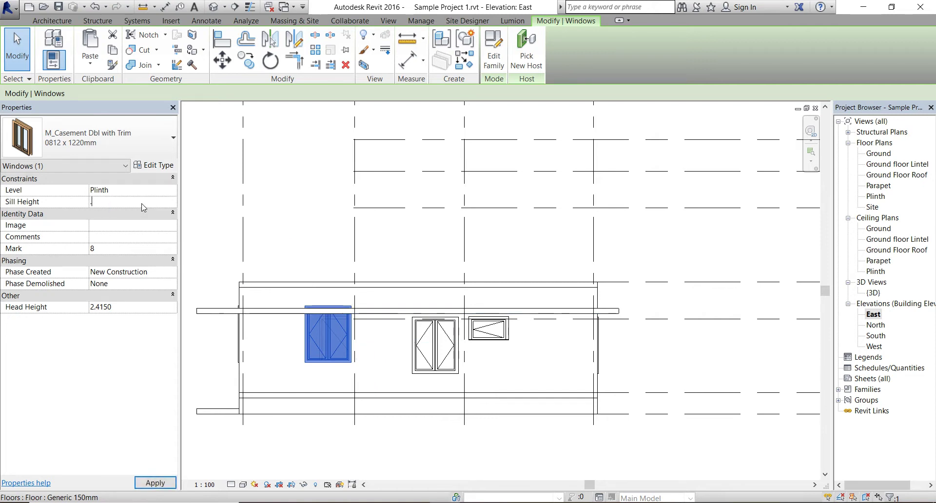
{"action": "left_click", "coordinate": [488, 377]}
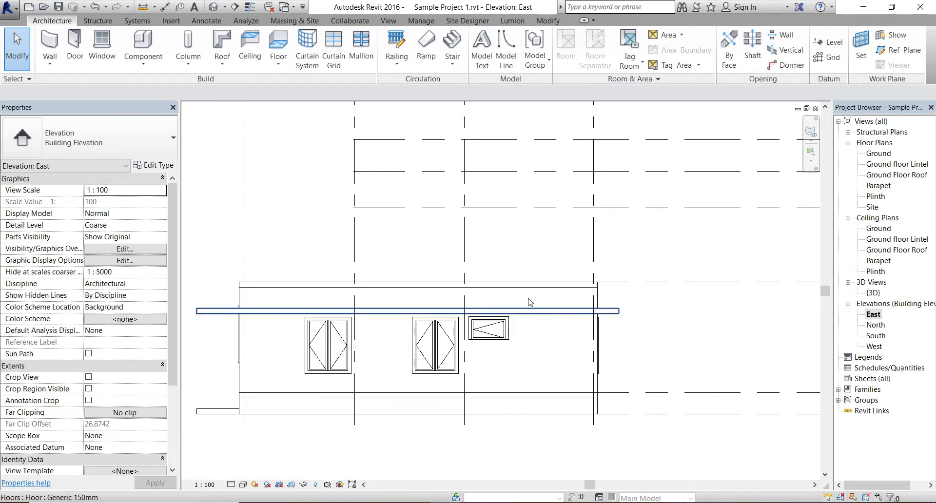
Step: Check the windows' clearance below the projecting slab, and return to the Plinth floor plan
{"action": "scroll", "coordinate": [533, 325], "scroll_direction": "up", "scroll_amount": 3}
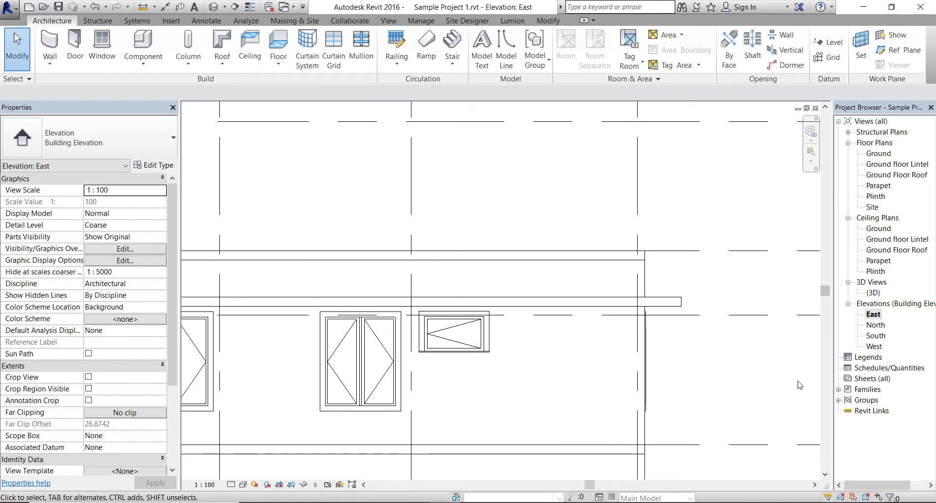
{"action": "scroll", "coordinate": [724, 378], "scroll_direction": "down", "scroll_amount": 3}
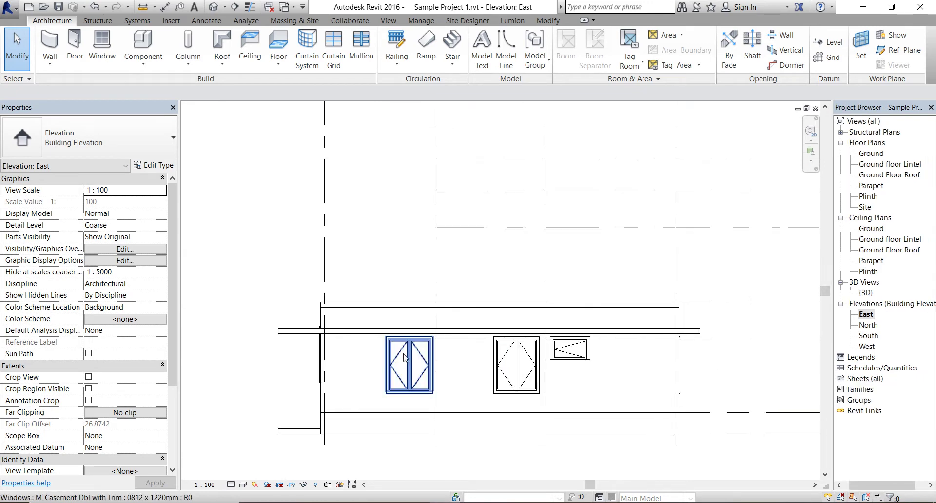
{"action": "key", "text": "ctrl+Tab"}
{"action": "middle_click_drag", "start_coordinate": [288, 419], "coordinate": [215, 436], "text": "shift"}
{"action": "double_click", "coordinate": [869, 196]}
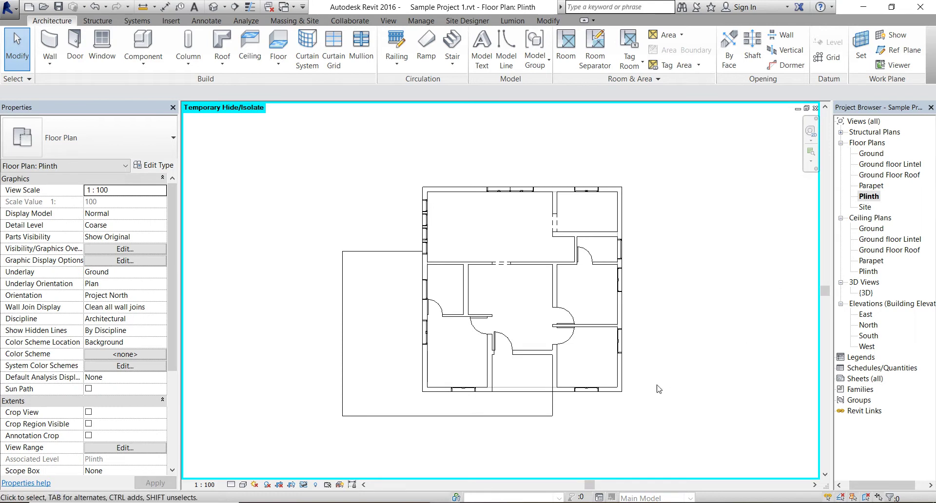
Step: Start a component stair with base level Ground and a base offset of 0.15 m
{"action": "scroll", "coordinate": [502, 400], "scroll_direction": "up", "scroll_amount": 1}
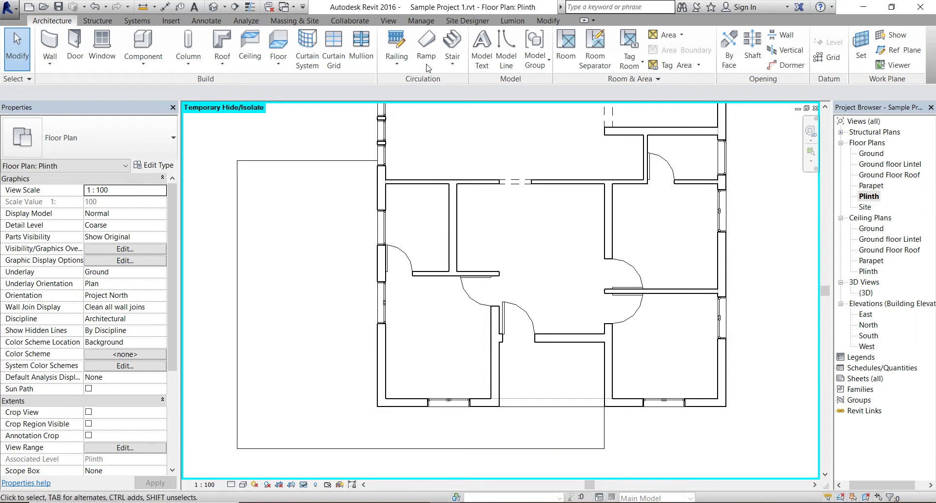
{"action": "left_click", "coordinate": [453, 47]}
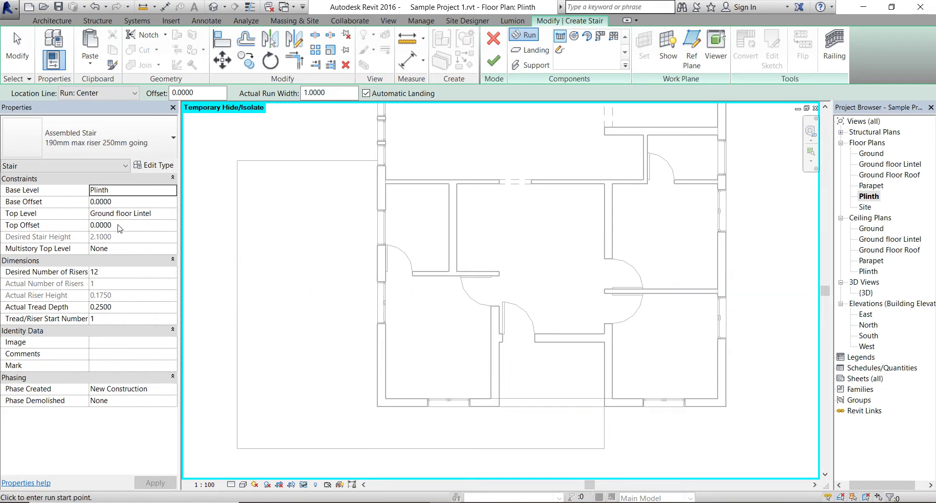
{"action": "left_click", "coordinate": [175, 196]}
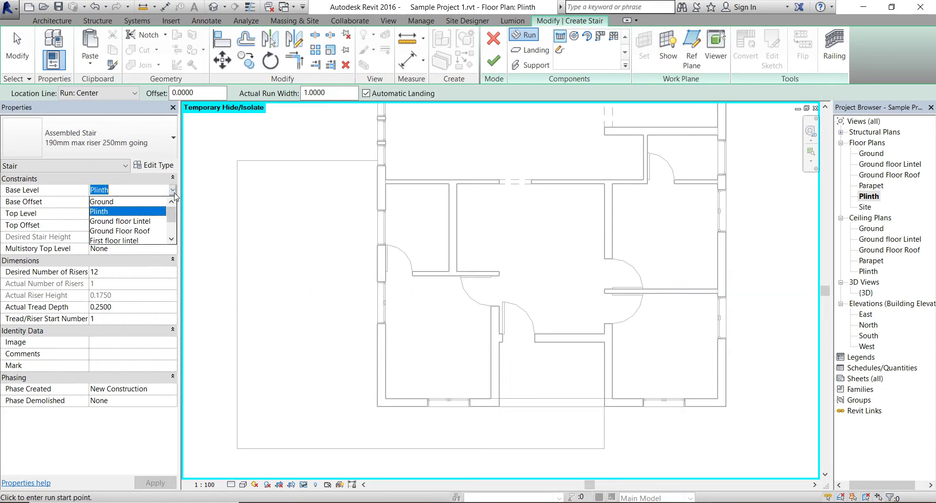
{"action": "left_click", "coordinate": [128, 202]}
{"action": "left_click", "coordinate": [99, 204]}
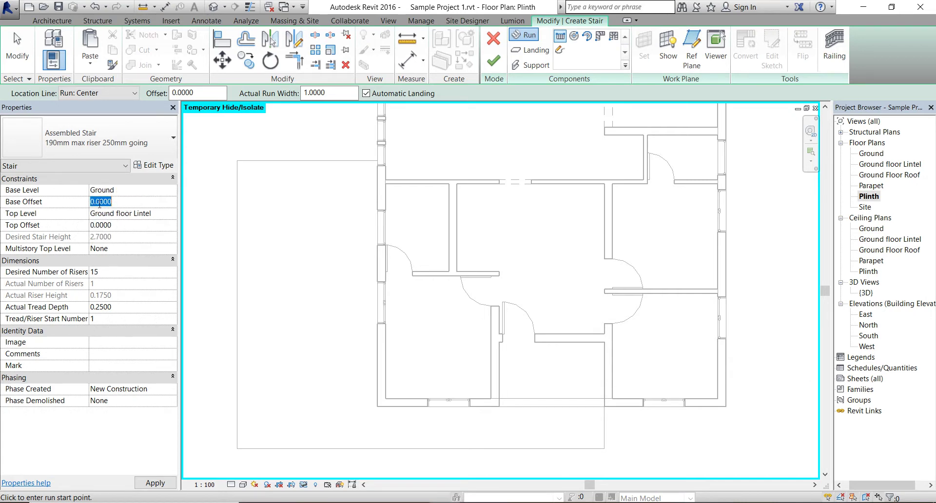
{"action": "left_click_drag", "start_coordinate": [97, 204], "coordinate": [129, 204]}
{"action": "type", "text": "15"}
Step: Set the stair's top level to Plinth
{"action": "left_click", "coordinate": [169, 215]}
{"action": "left_click", "coordinate": [173, 214]}
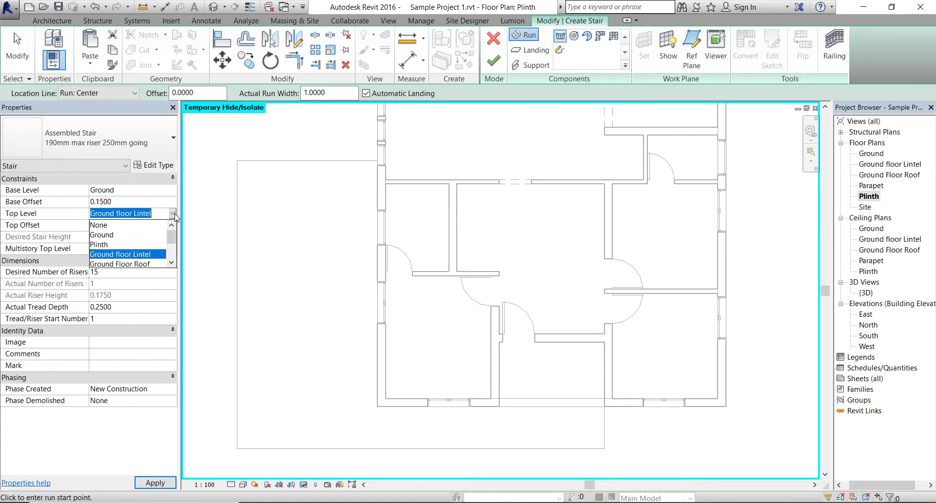
{"action": "left_click", "coordinate": [104, 244]}
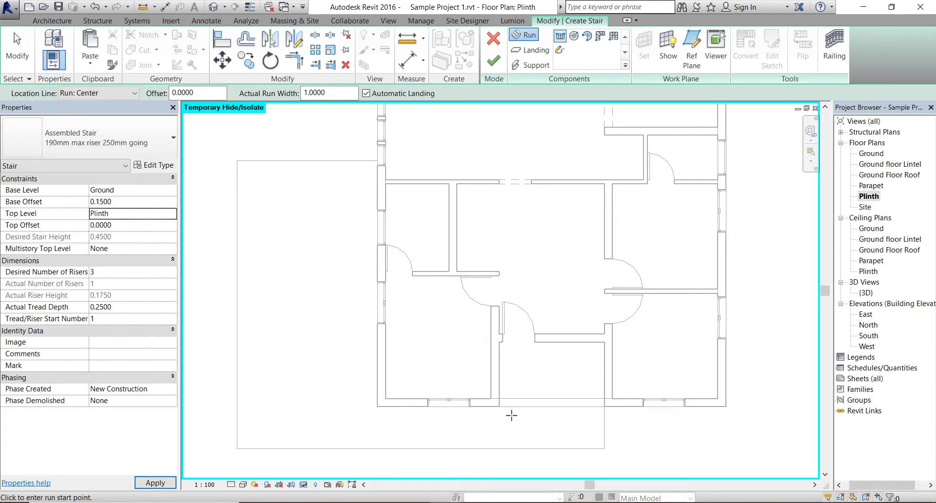
Step: Draw a straight 1 m wide stair run with three risers, going north from the entrance porch's outer edge
{"action": "left_click", "coordinate": [535, 407]}
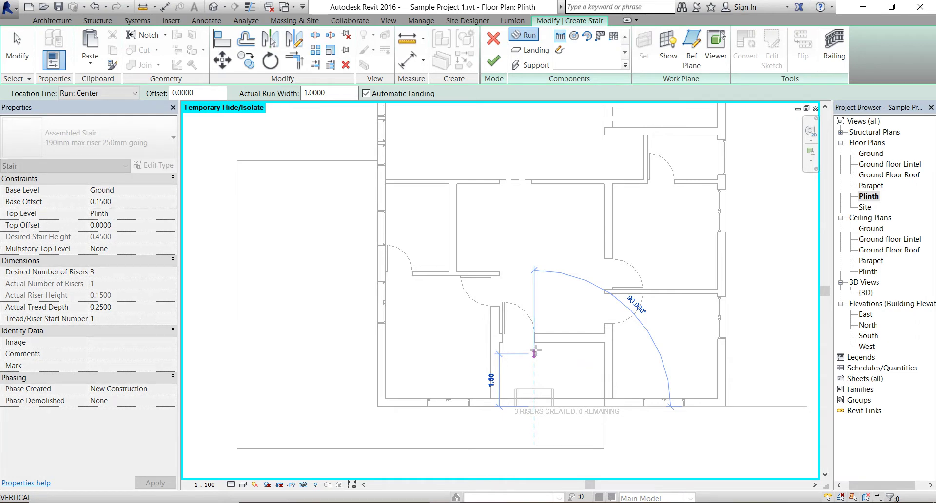
{"action": "left_click", "coordinate": [536, 351]}
{"action": "scroll", "coordinate": [563, 407], "scroll_direction": "up", "scroll_amount": 2}
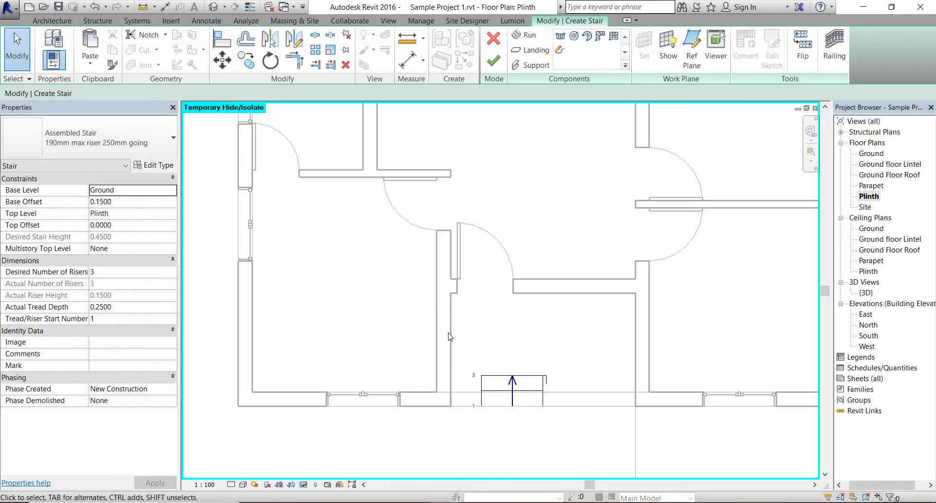
Step: Move the stair run with its supports about 0.5 m west to the outer corner of the porch's west wall, and finish the stair
{"action": "left_click_drag", "start_coordinate": [464, 351], "coordinate": [575, 439]}
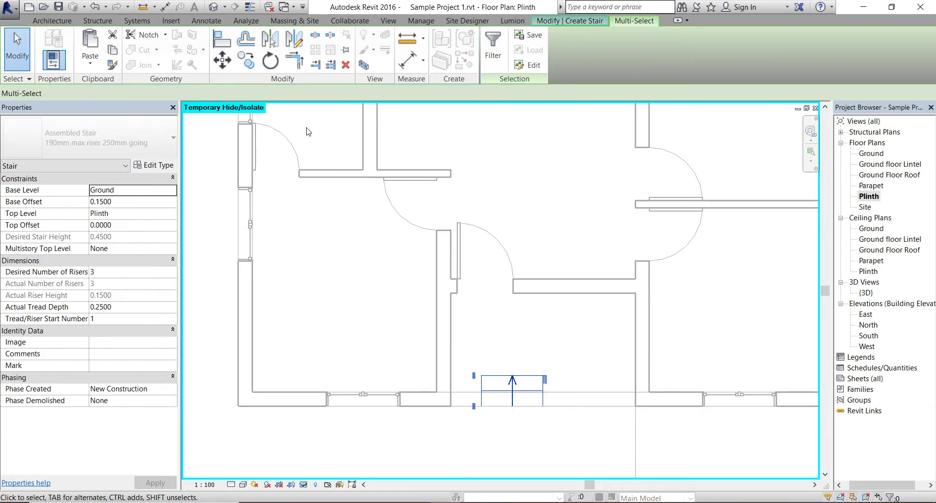
{"action": "left_click", "coordinate": [223, 63]}
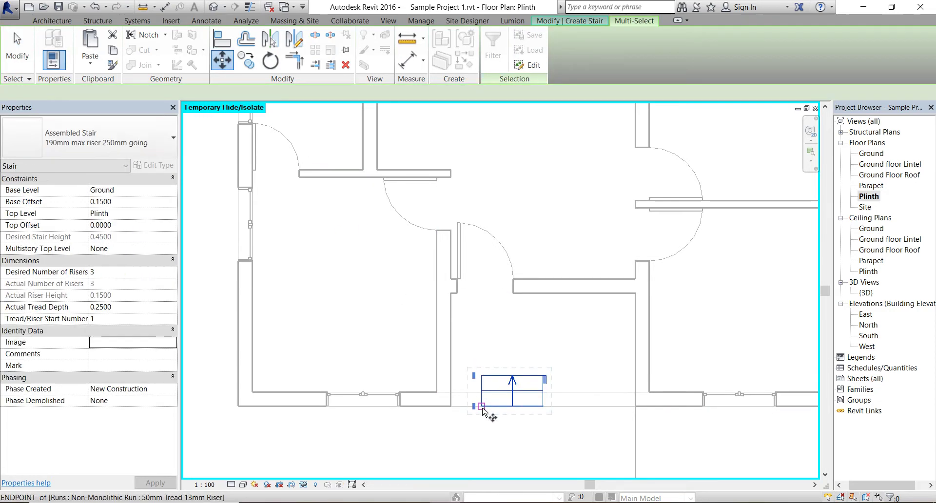
{"action": "left_click", "coordinate": [482, 407]}
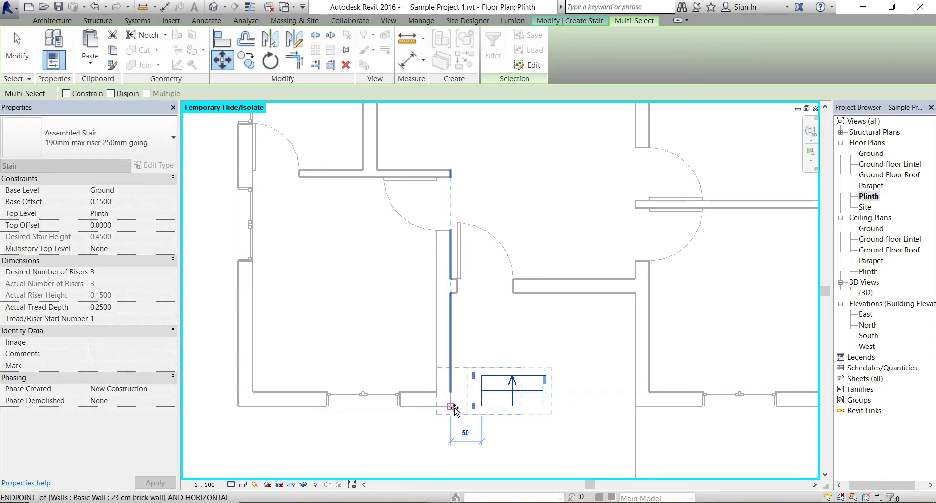
{"action": "left_click", "coordinate": [451, 406]}
{"action": "scroll", "coordinate": [506, 417], "scroll_direction": "up", "scroll_amount": 2}
{"action": "left_click", "coordinate": [504, 417]}
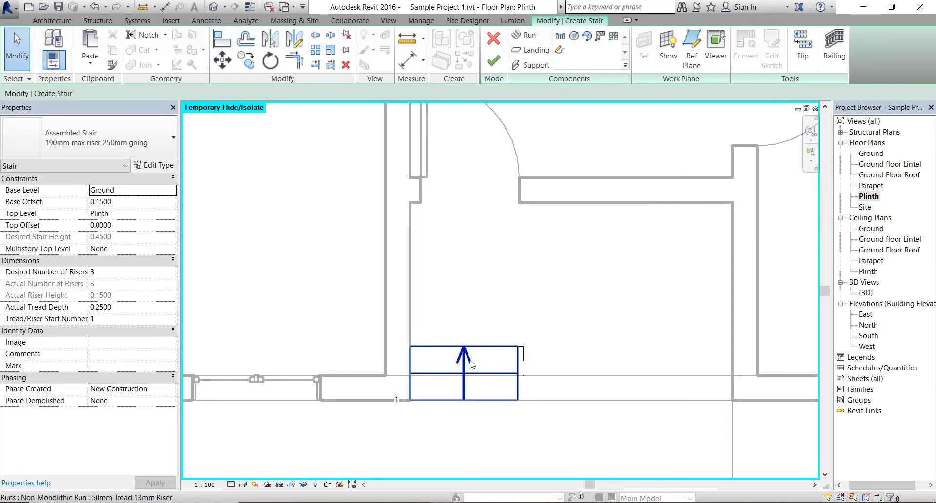
{"action": "scroll", "coordinate": [485, 336], "scroll_direction": "down", "scroll_amount": 2}
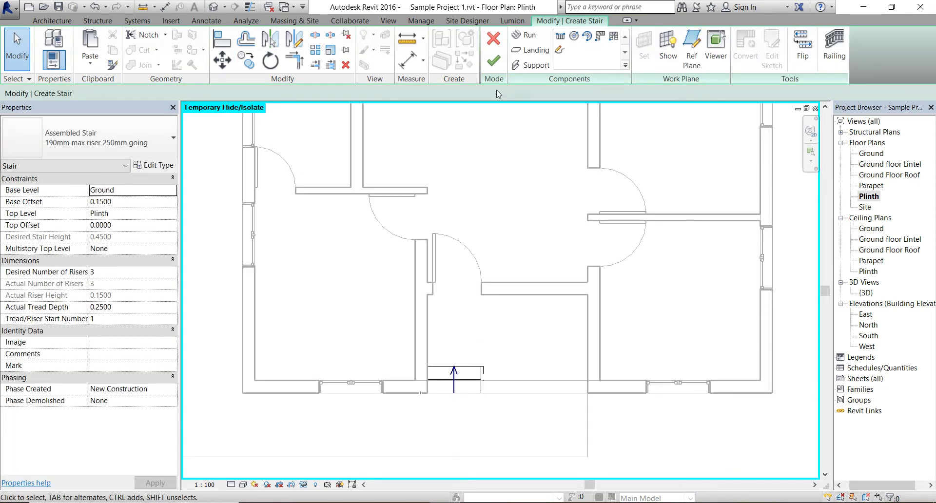
{"action": "left_click", "coordinate": [494, 62]}
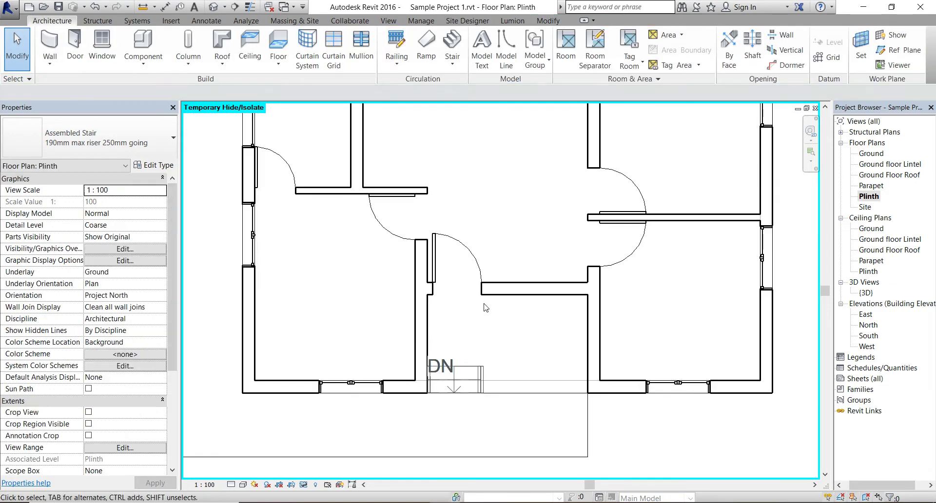
Step: Edit the Plinth floor's boundary and draw three lines around the stair, about 1.05 m wide and 0.5 m deep
{"action": "left_click", "coordinate": [587, 370]}
{"action": "left_click", "coordinate": [546, 370]}
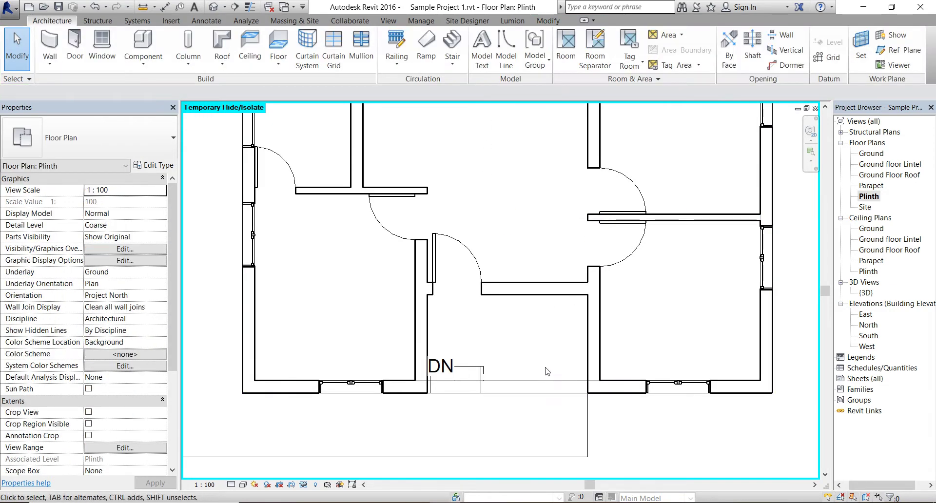
{"action": "left_click", "coordinate": [533, 392]}
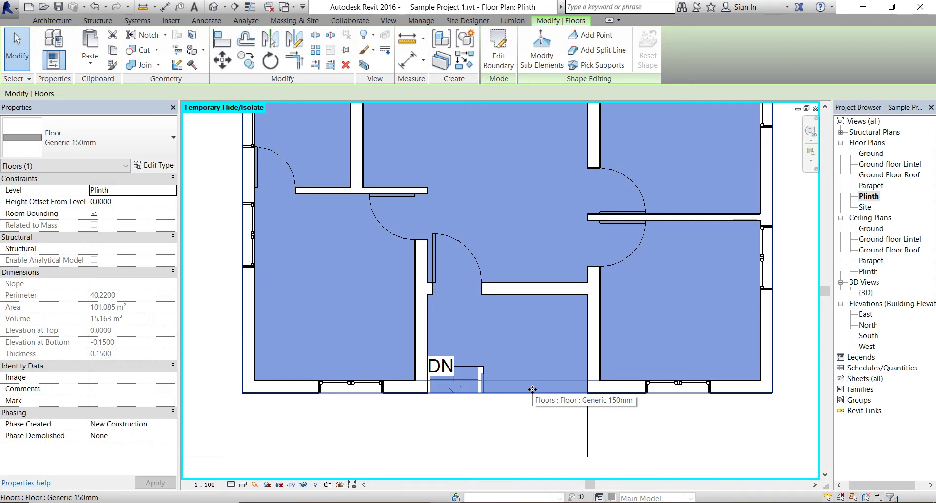
{"action": "left_click", "coordinate": [503, 59]}
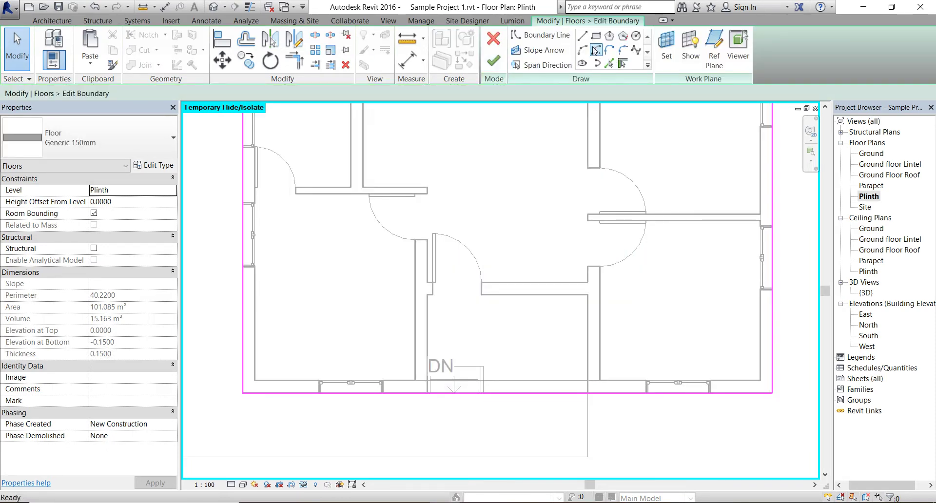
{"action": "left_click", "coordinate": [581, 40]}
{"action": "scroll", "coordinate": [476, 372], "scroll_direction": "up", "scroll_amount": 4}
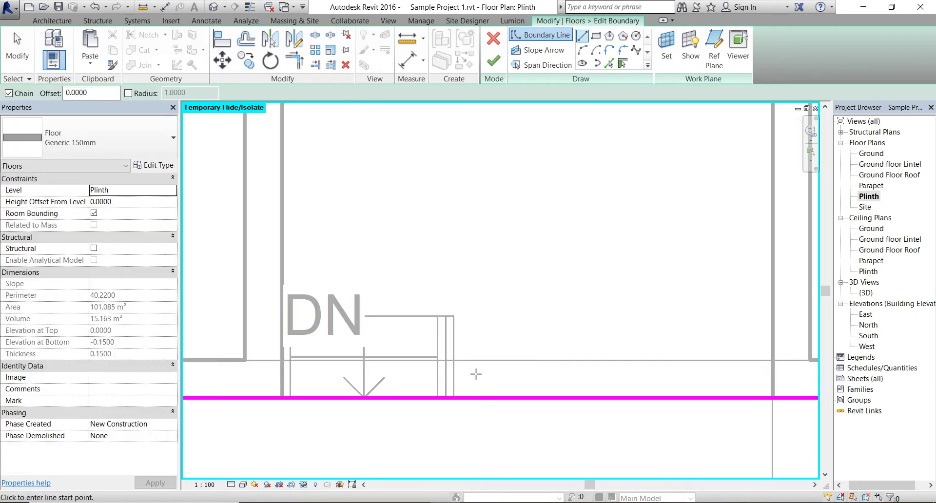
{"action": "left_click", "coordinate": [455, 398]}
{"action": "left_click", "coordinate": [454, 316]}
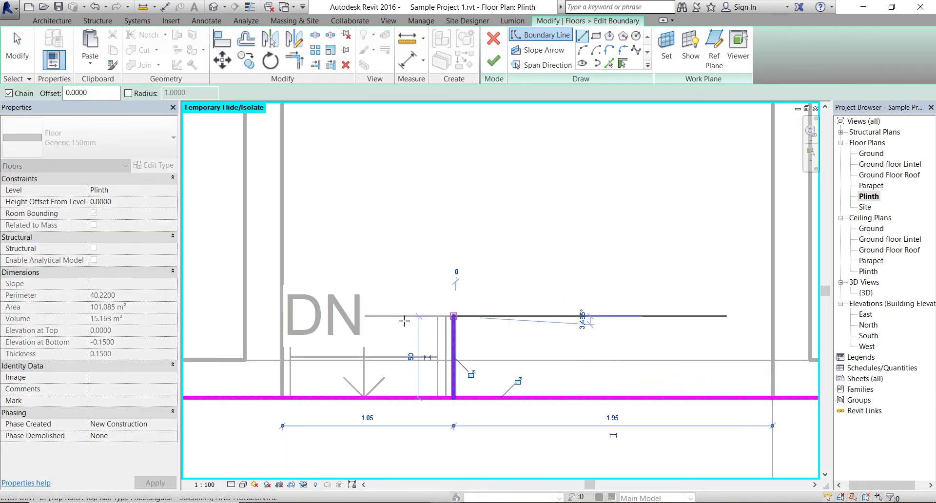
{"action": "left_click", "coordinate": [281, 316]}
{"action": "left_click", "coordinate": [282, 398]}
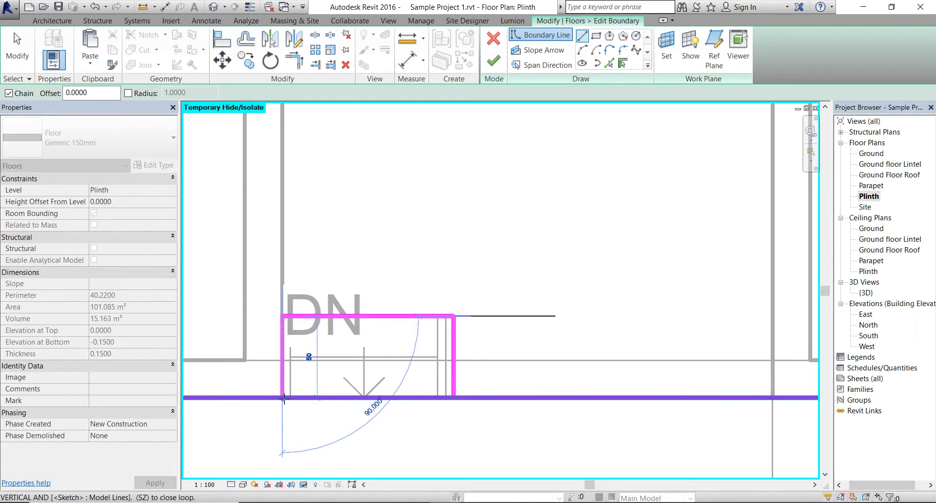
{"action": "key", "text": "Escape"}
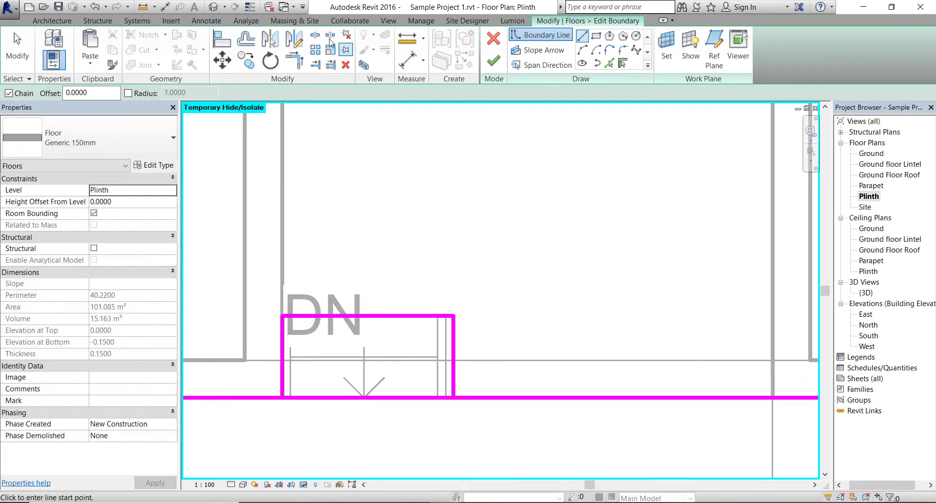
Step: Split the floor's south boundary line at the stair and trim it to both side lines of the stair notch
{"action": "left_click", "coordinate": [315, 35]}
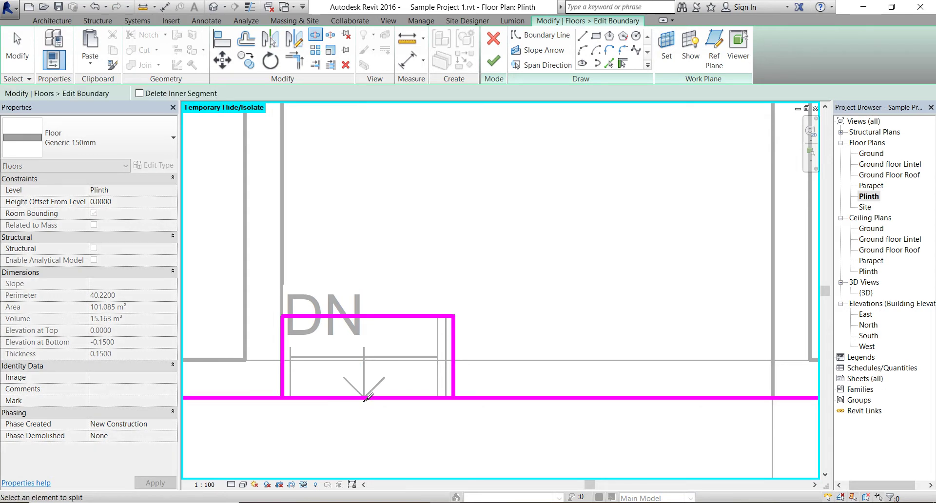
{"action": "left_click", "coordinate": [367, 397]}
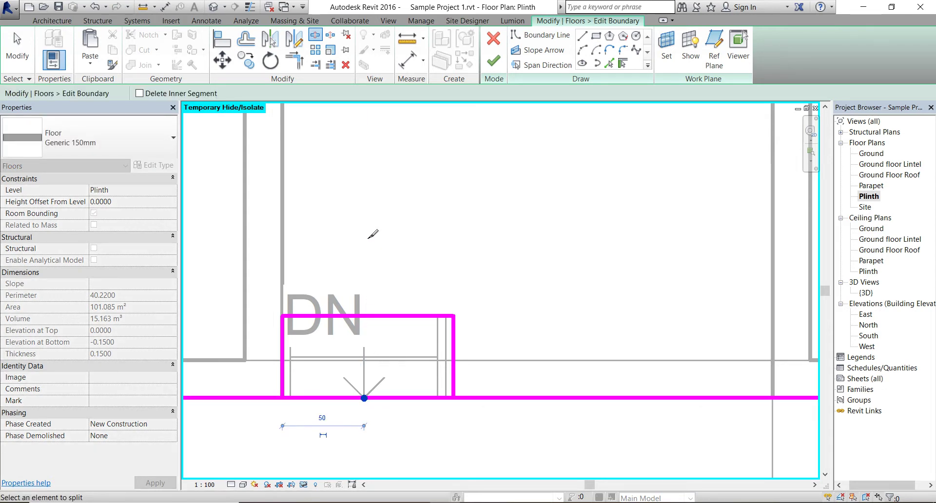
{"action": "left_click", "coordinate": [292, 63]}
{"action": "left_click", "coordinate": [282, 381]}
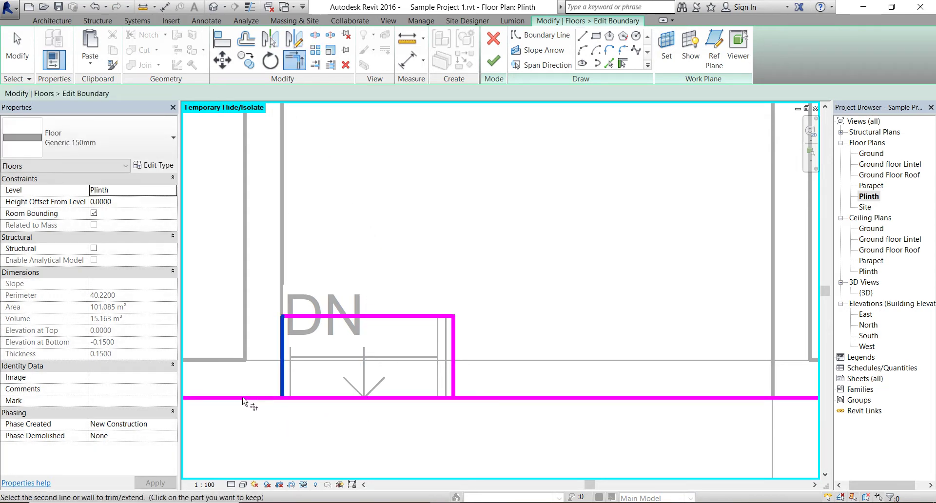
{"action": "left_click", "coordinate": [242, 399]}
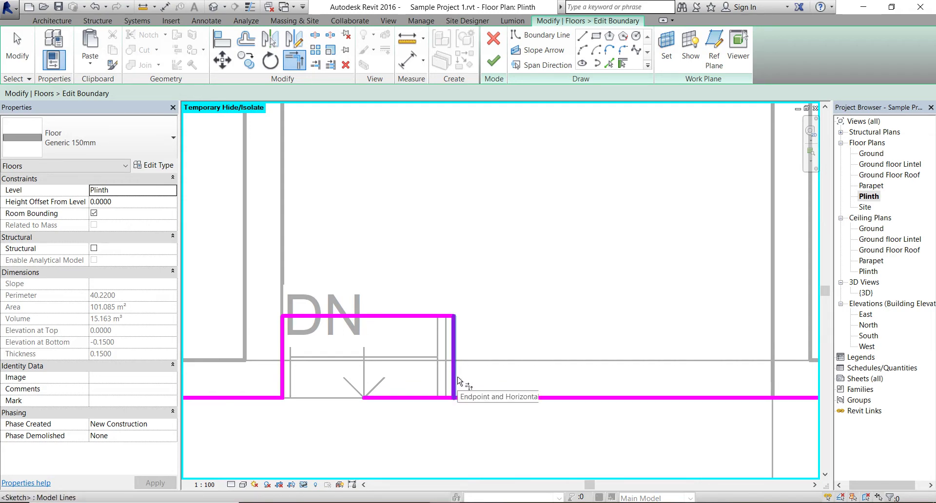
{"action": "left_click", "coordinate": [456, 379]}
{"action": "left_click", "coordinate": [487, 398]}
{"action": "key", "text": "Escape"}
Step: Finish the floor boundary edit without attaching the walls to the floor's bottom, and deselect the floor
{"action": "scroll", "coordinate": [634, 378], "scroll_direction": "down", "scroll_amount": 2}
{"action": "left_click", "coordinate": [521, 378]}
{"action": "left_click", "coordinate": [493, 61]}
{"action": "scroll", "coordinate": [487, 382], "scroll_direction": "down", "scroll_amount": 7}
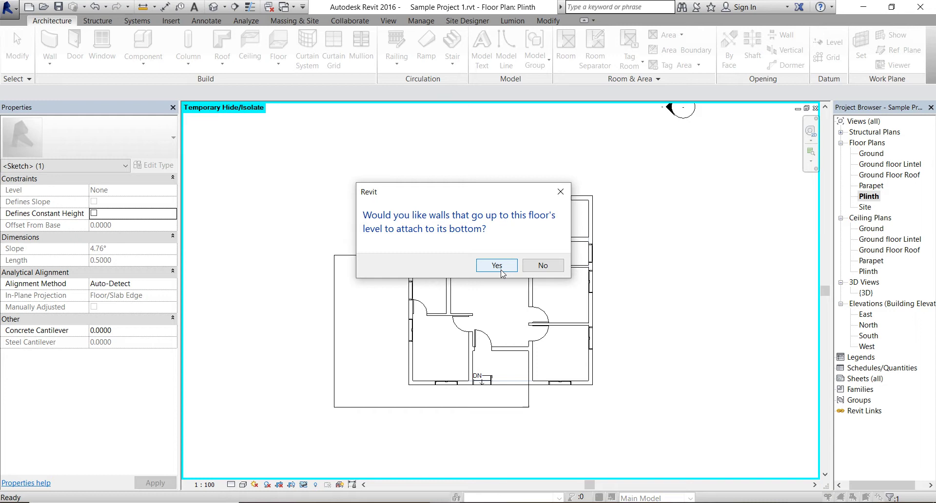
{"action": "left_click", "coordinate": [538, 265]}
{"action": "scroll", "coordinate": [475, 390], "scroll_direction": "up", "scroll_amount": 8}
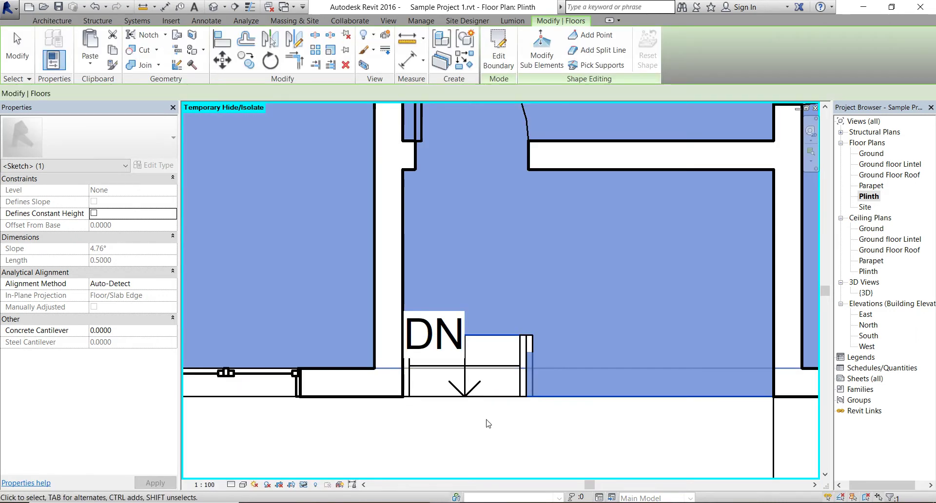
{"action": "key", "text": "Escape"}
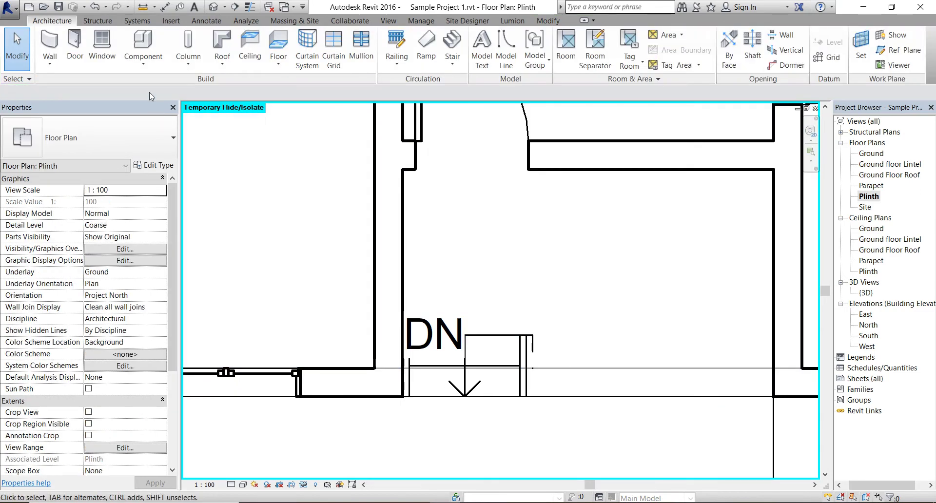
Step: Examine the entrance stair in the 3D view and identify the plinth wall crossing its steps
{"action": "left_click", "coordinate": [213, 7]}
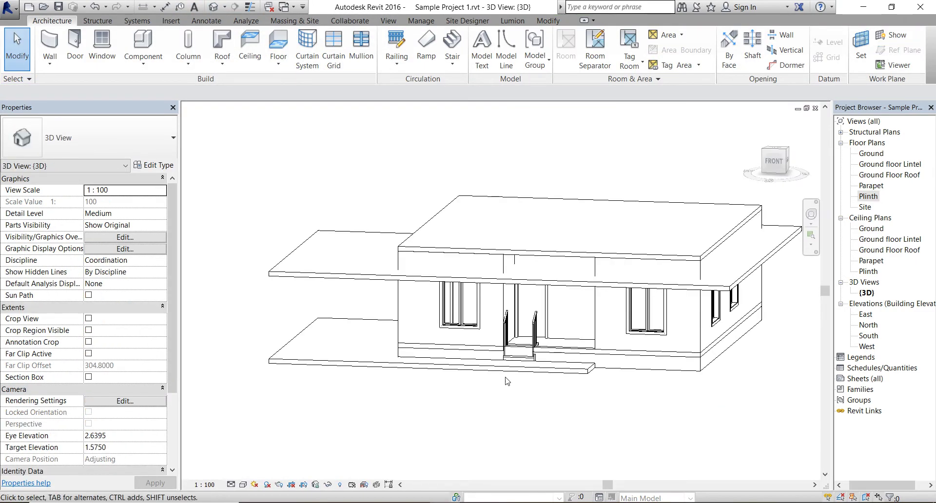
{"action": "scroll", "coordinate": [539, 362], "scroll_direction": "up", "scroll_amount": 5}
{"action": "scroll", "coordinate": [607, 335], "scroll_direction": "up", "scroll_amount": 1}
{"action": "middle_click_drag", "start_coordinate": [609, 337], "coordinate": [577, 413], "text": "shift"}
{"action": "scroll", "coordinate": [370, 471], "scroll_direction": "up", "scroll_amount": 5}
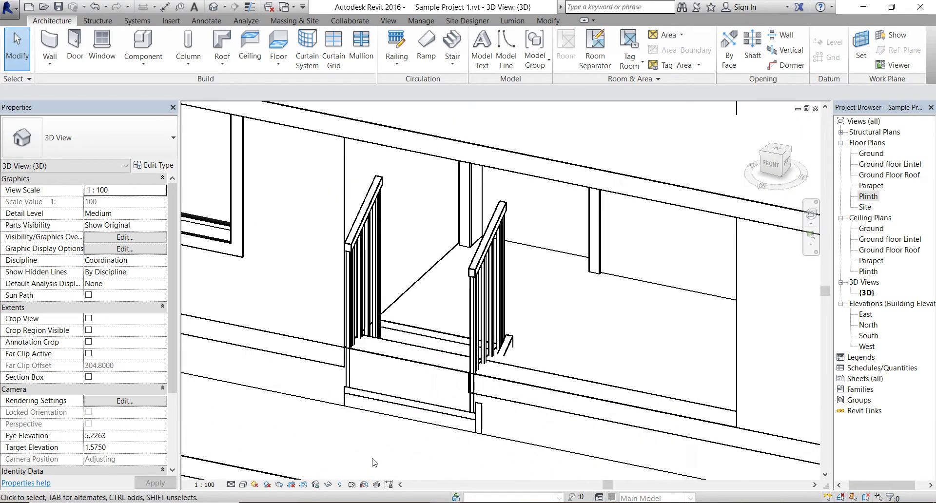
{"action": "left_click", "coordinate": [416, 349]}
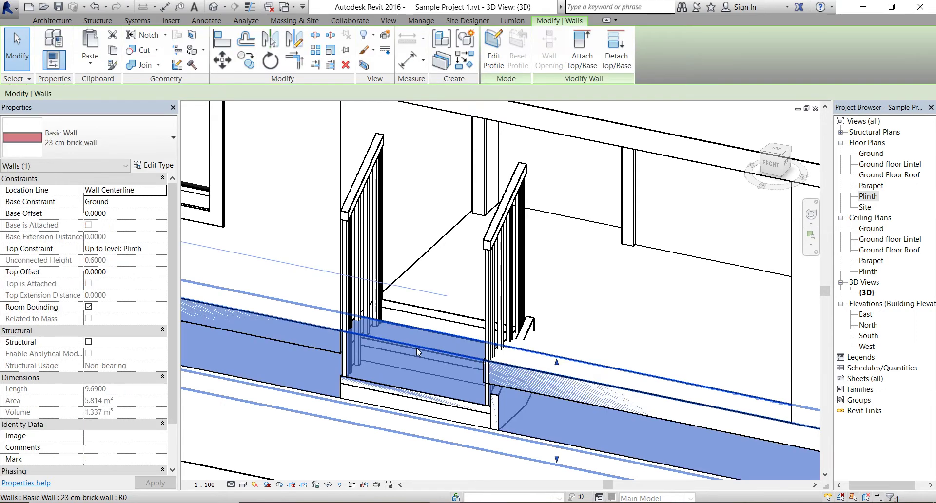
Step: On the Ground floor plan, split the south plinth wall on both sides of the stair and delete the segment between
{"action": "double_click", "coordinate": [872, 153]}
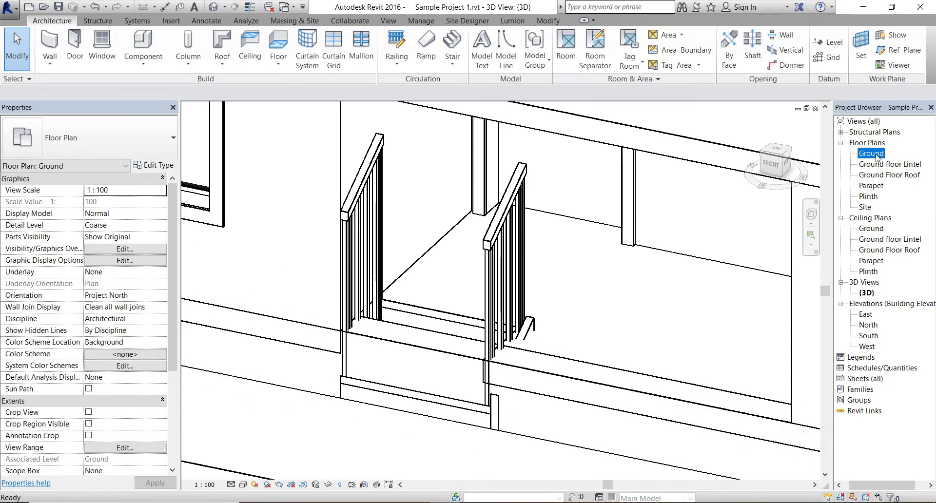
{"action": "left_click", "coordinate": [447, 414]}
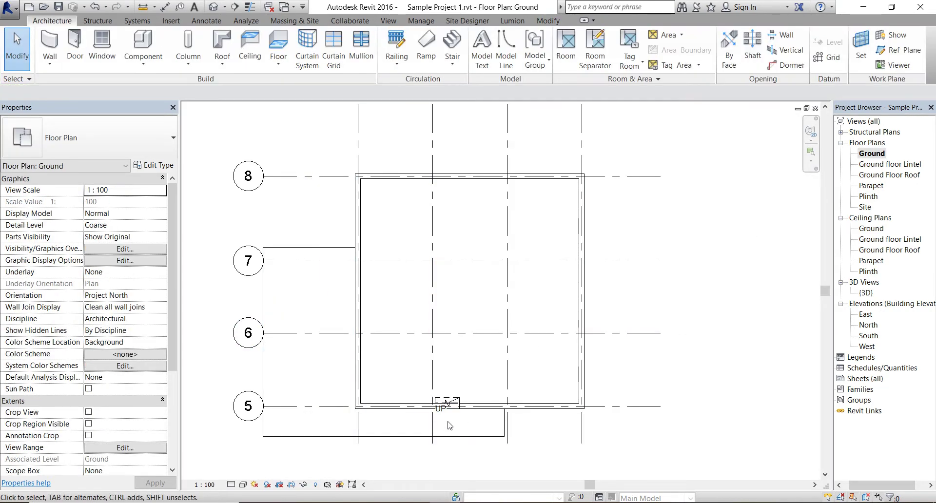
{"action": "scroll", "coordinate": [447, 416], "scroll_direction": "up", "scroll_amount": 5}
{"action": "key", "text": "s"}
{"action": "key", "text": "l"}
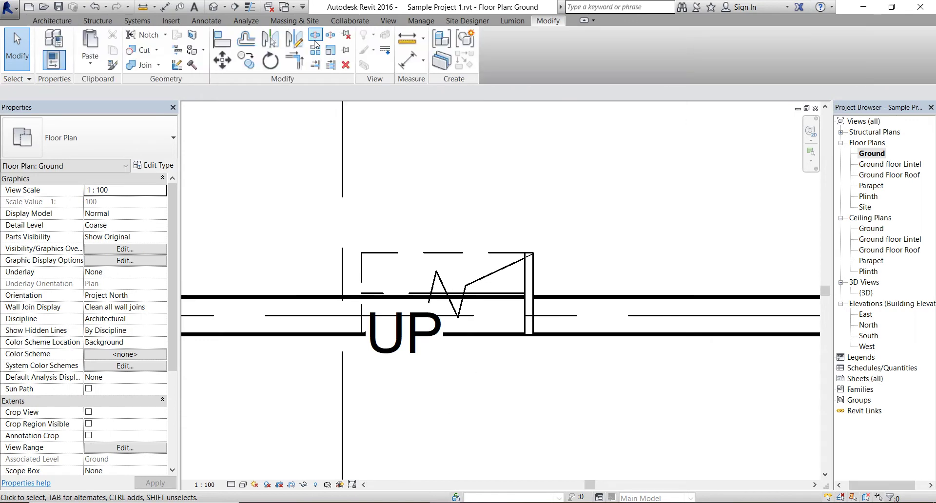
{"action": "scroll", "coordinate": [447, 422], "scroll_direction": "up", "scroll_amount": 3}
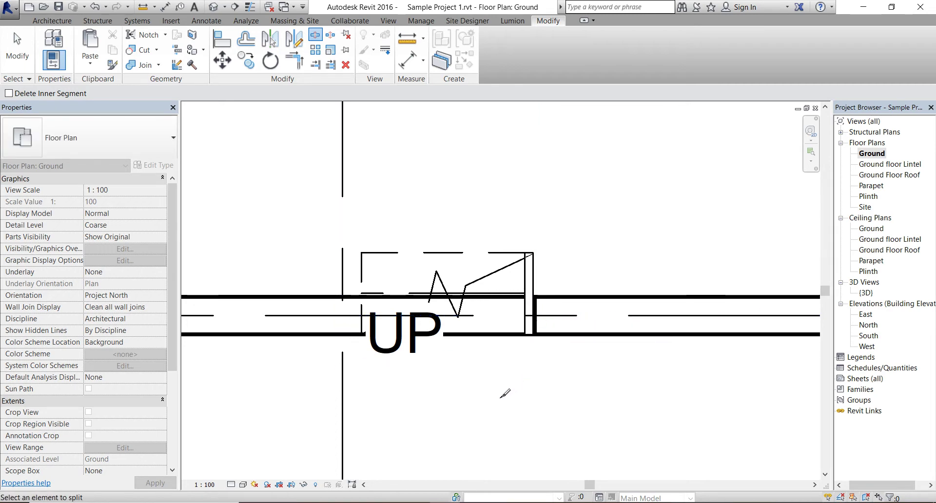
{"action": "key", "text": "Escape"}
{"action": "scroll", "coordinate": [529, 349], "scroll_direction": "up", "scroll_amount": 5}
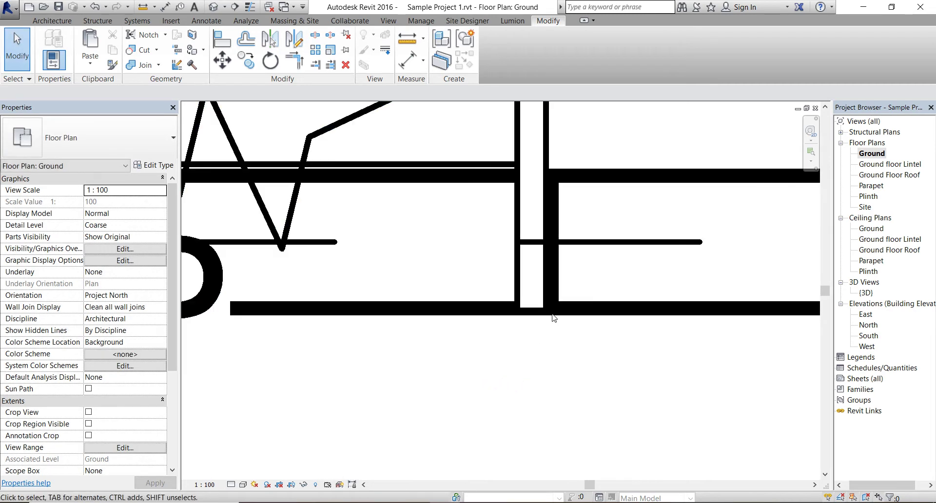
{"action": "left_click", "coordinate": [549, 316]}
{"action": "key", "text": "Escape"}
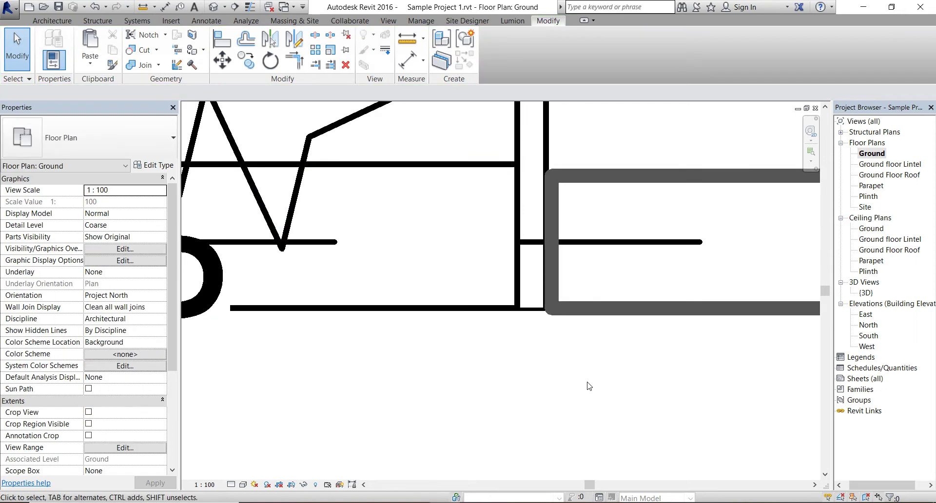
{"action": "scroll", "coordinate": [589, 385], "scroll_direction": "down", "scroll_amount": 4}
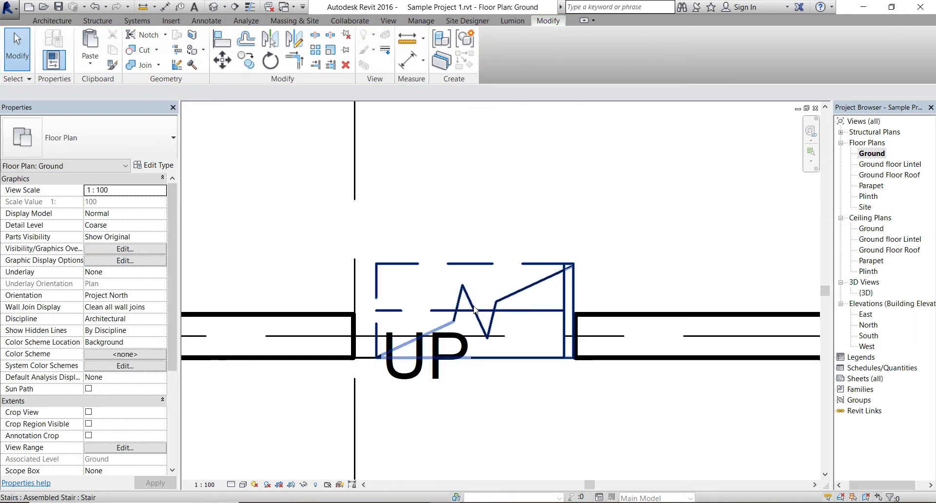
Step: In the 3D view, change the entrance stair to a stair type without side stringers
{"action": "left_click", "coordinate": [218, 6]}
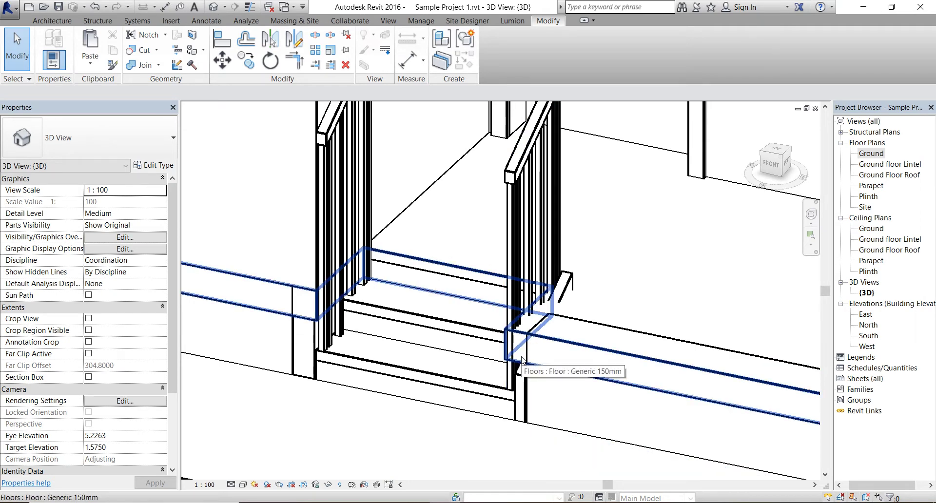
{"action": "left_click", "coordinate": [497, 400]}
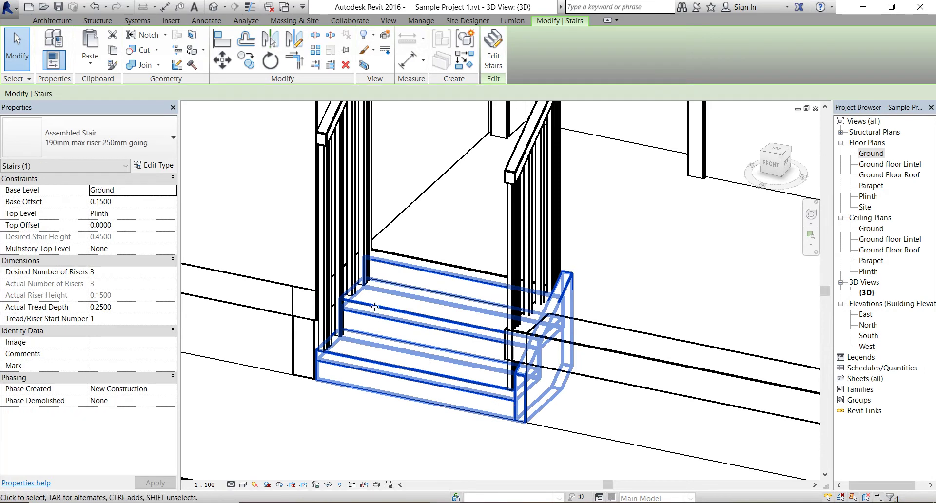
{"action": "left_click", "coordinate": [81, 146]}
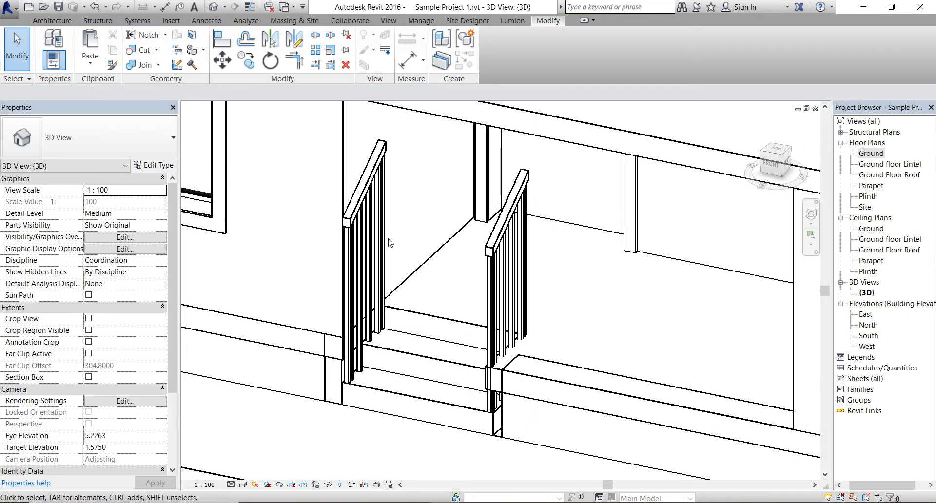
Step: Delete both railings from the entrance stair
{"action": "left_click", "coordinate": [372, 197]}
{"action": "key", "text": "Escape"}
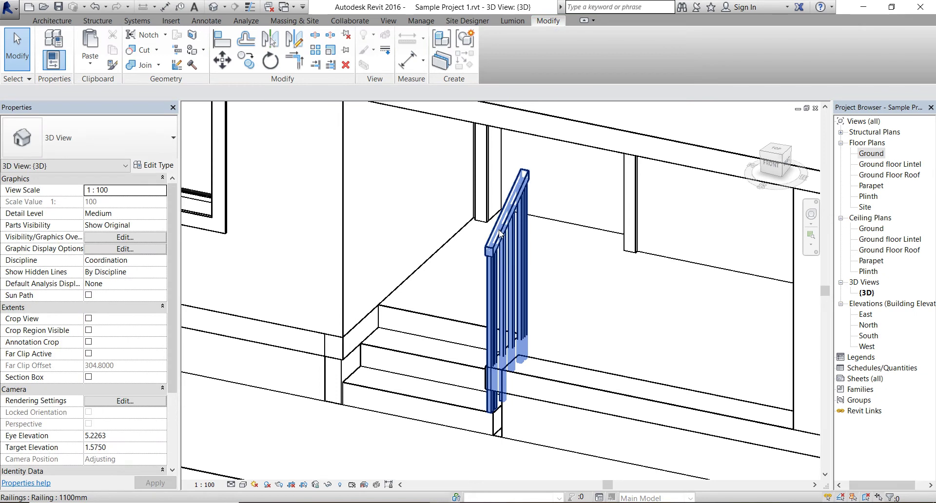
{"action": "left_click", "coordinate": [500, 233]}
{"action": "key", "text": "Delete"}
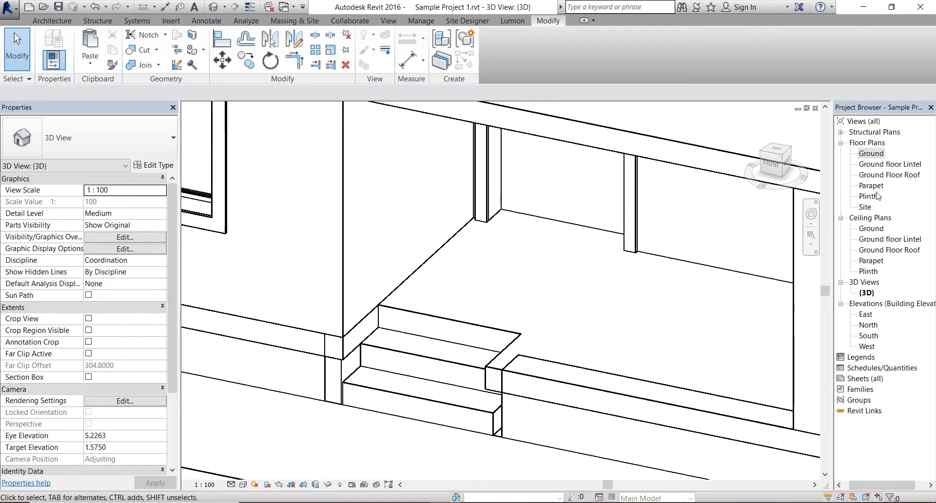
Step: On the Ground floor plan, extend the south plinth wall segments on both sides of the entrance stair to meet the stair's edges
{"action": "double_click", "coordinate": [873, 155]}
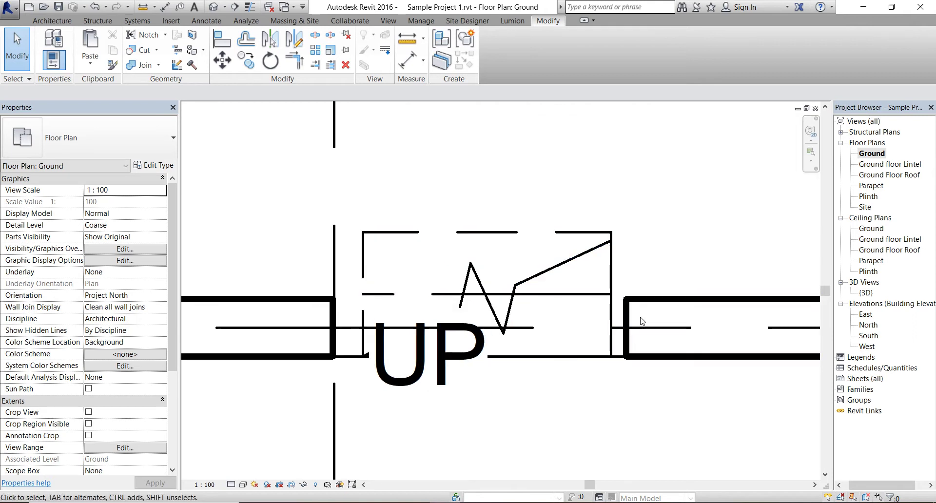
{"action": "left_click", "coordinate": [644, 301]}
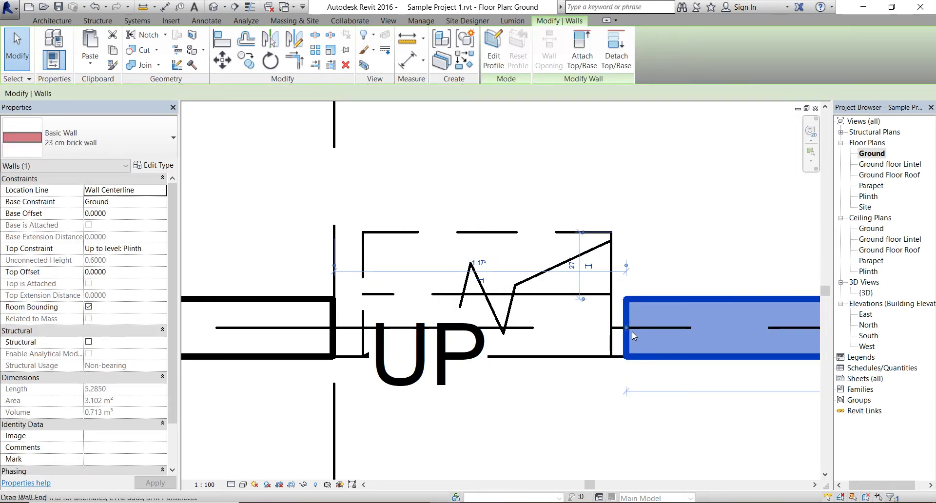
{"action": "left_click_drag", "start_coordinate": [627, 331], "coordinate": [611, 331]}
{"action": "scroll", "coordinate": [566, 429], "scroll_direction": "down", "scroll_amount": 3}
{"action": "scroll", "coordinate": [487, 400], "scroll_direction": "up", "scroll_amount": 2}
{"action": "left_click", "coordinate": [481, 415]}
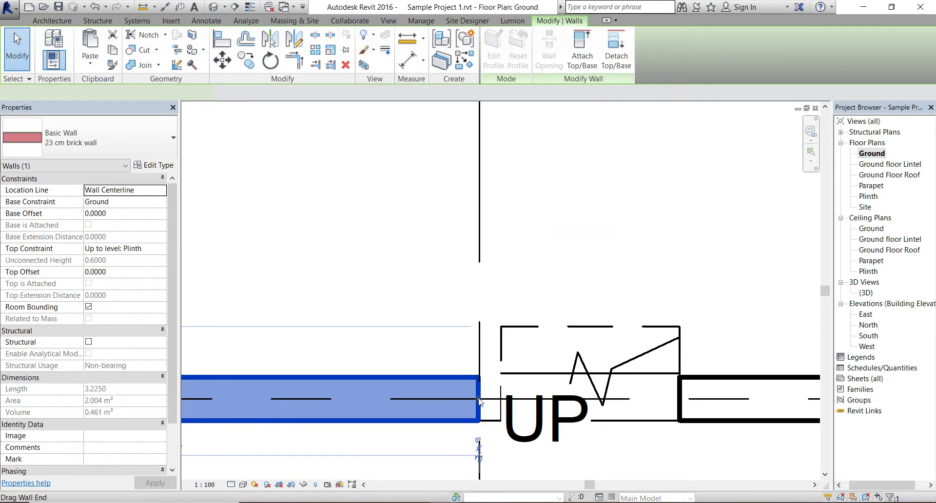
{"action": "left_click_drag", "start_coordinate": [480, 401], "coordinate": [502, 409]}
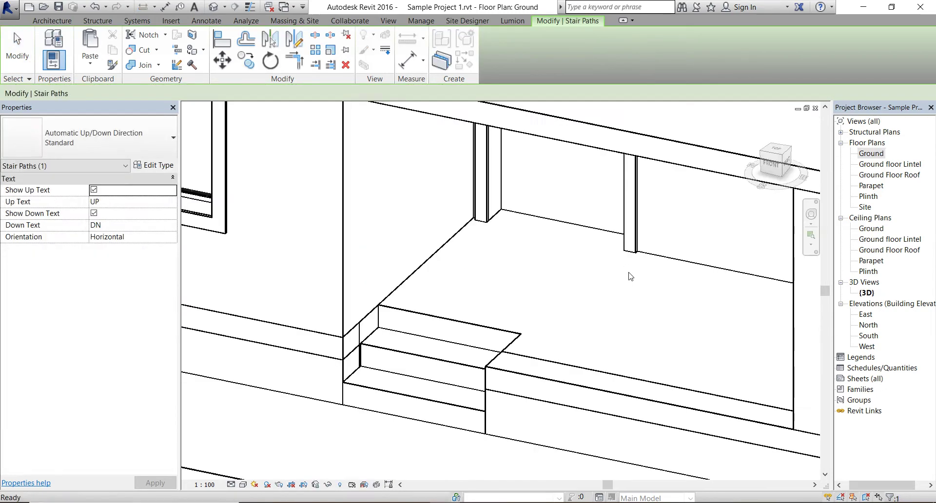
{"action": "left_click", "coordinate": [632, 275]}
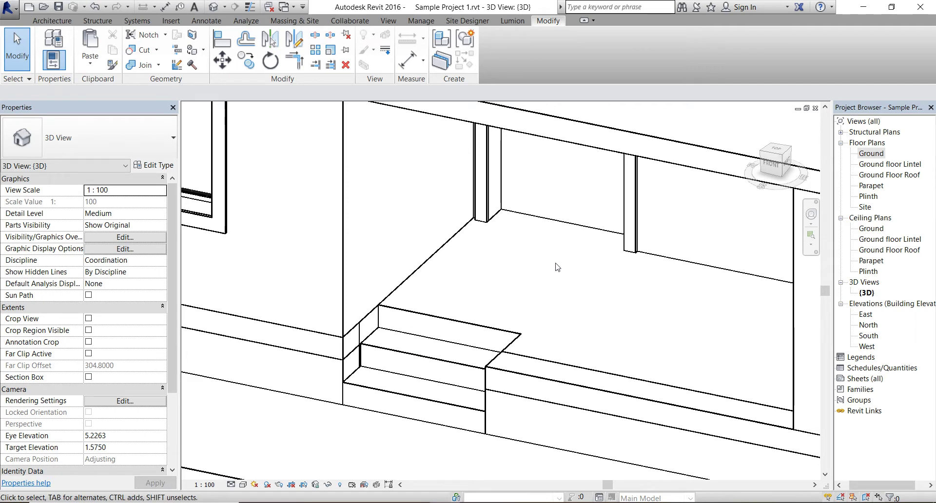
Step: In the 3D view, select the whole chain of plinth walls and attach their tops to the plinth floor slab
{"action": "scroll", "coordinate": [349, 441], "scroll_direction": "down", "scroll_amount": 3}
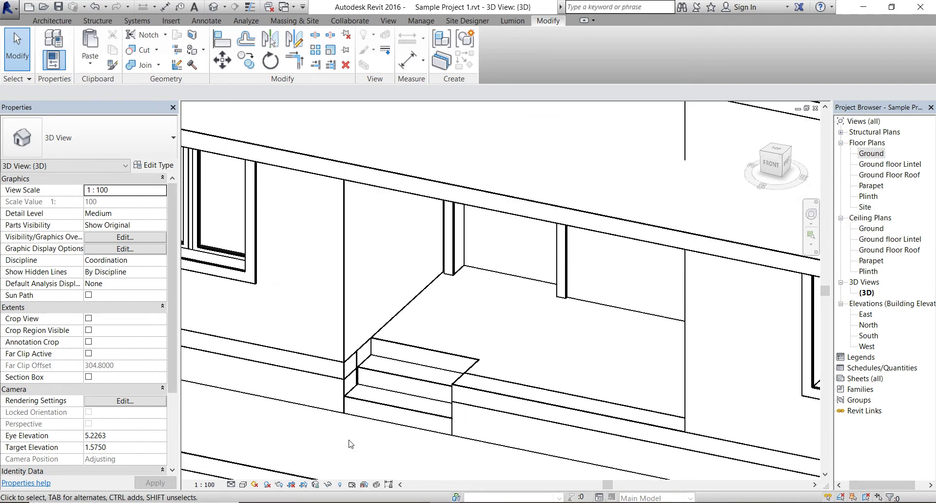
{"action": "scroll", "coordinate": [575, 273], "scroll_direction": "down", "scroll_amount": 3}
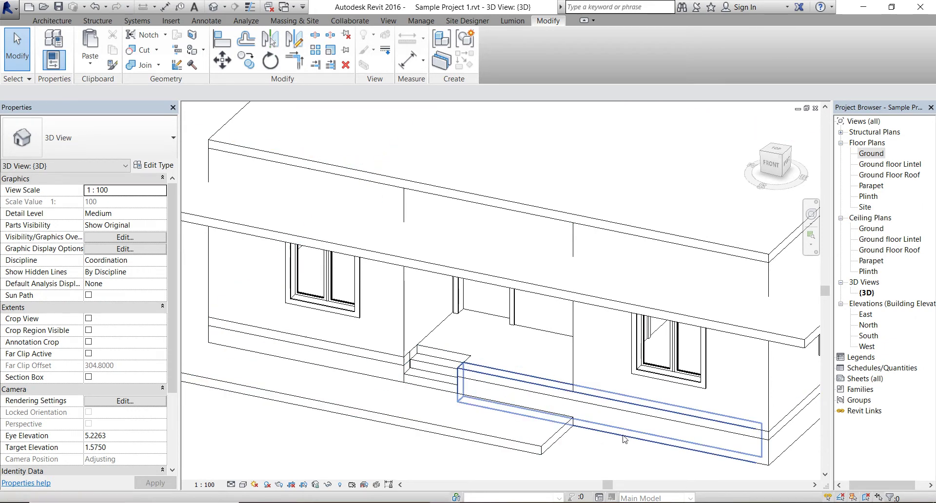
{"action": "scroll", "coordinate": [537, 426], "scroll_direction": "down", "scroll_amount": 3}
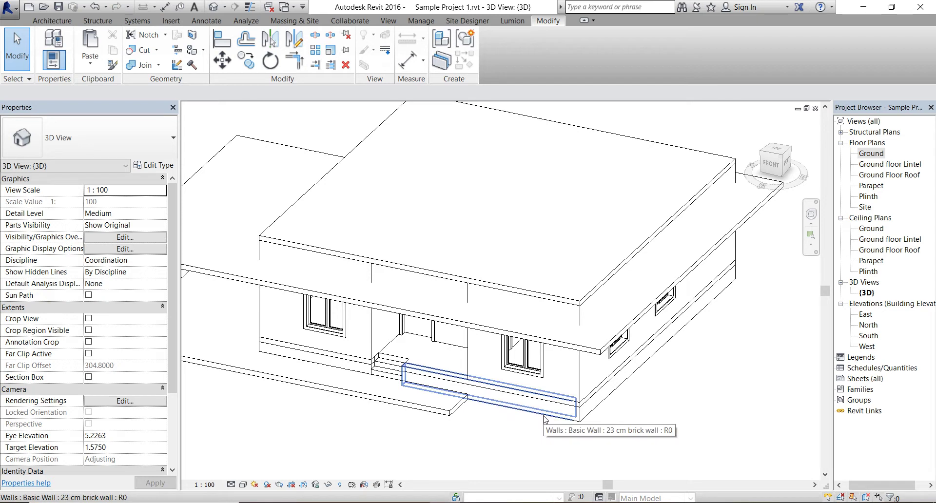
{"action": "key", "text": "Tab"}
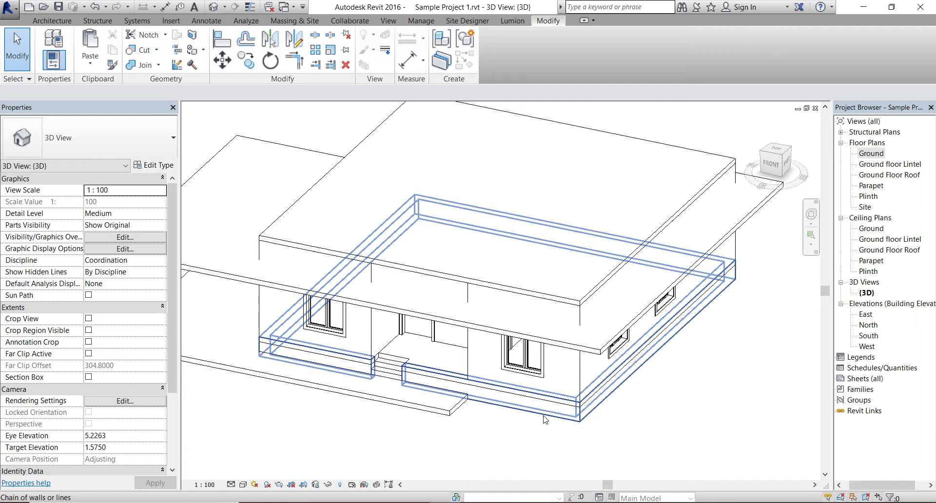
{"action": "left_click", "coordinate": [545, 419]}
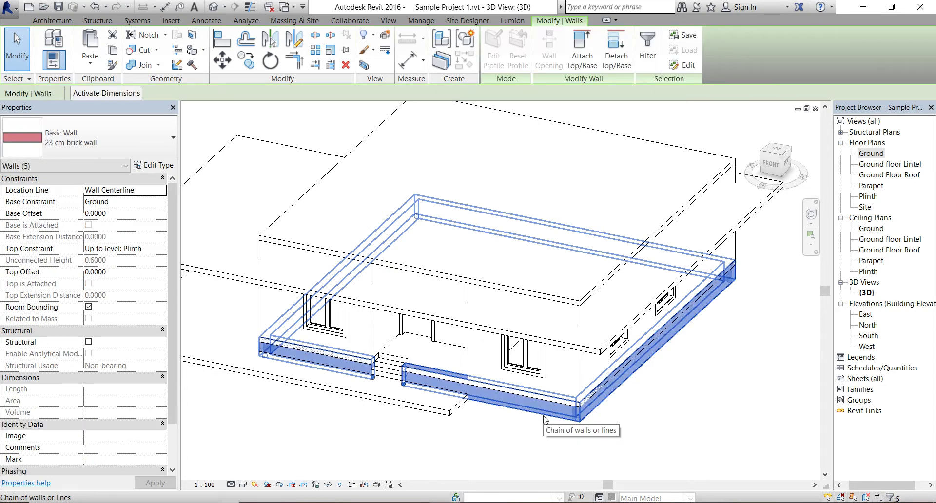
{"action": "left_click", "coordinate": [589, 70]}
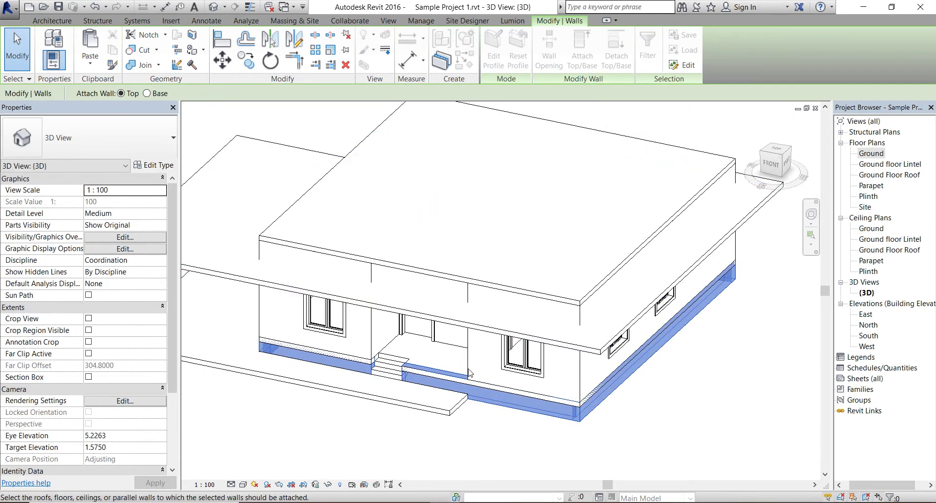
{"action": "left_click", "coordinate": [457, 381]}
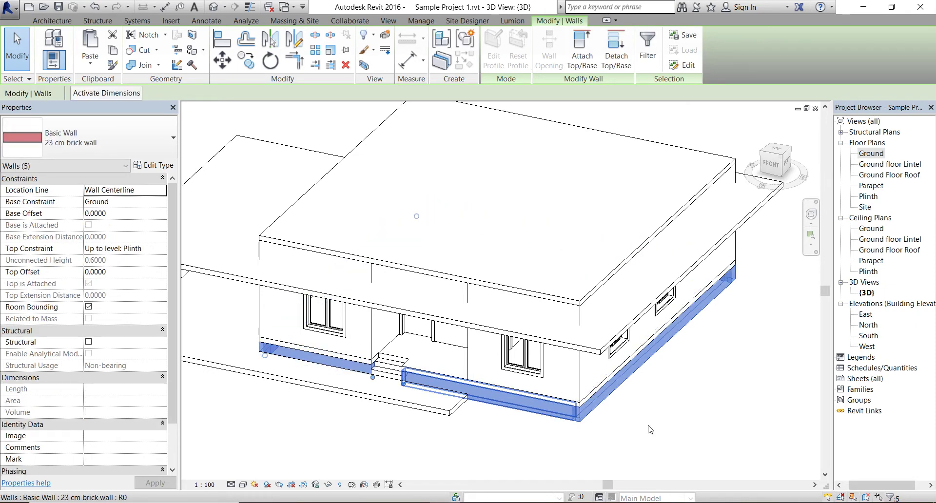
{"action": "left_click", "coordinate": [667, 414]}
{"action": "scroll", "coordinate": [661, 366], "scroll_direction": "down", "scroll_amount": 1}
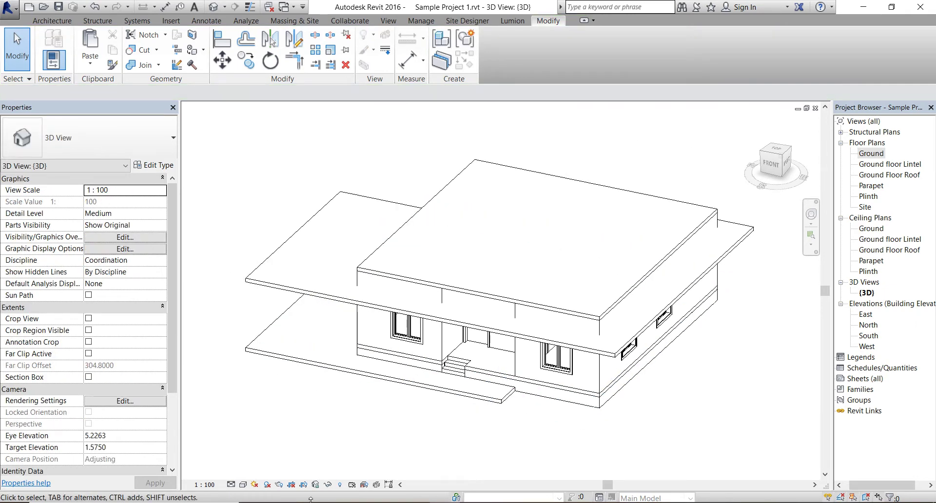
Step: Set the 3D view's visual style to Shaded and view the house from the front
{"action": "left_click", "coordinate": [242, 486]}
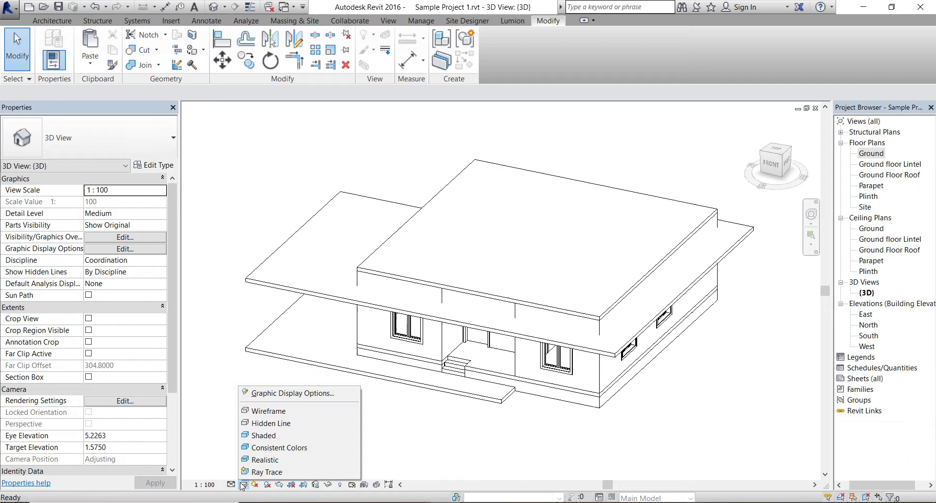
{"action": "left_click", "coordinate": [272, 439]}
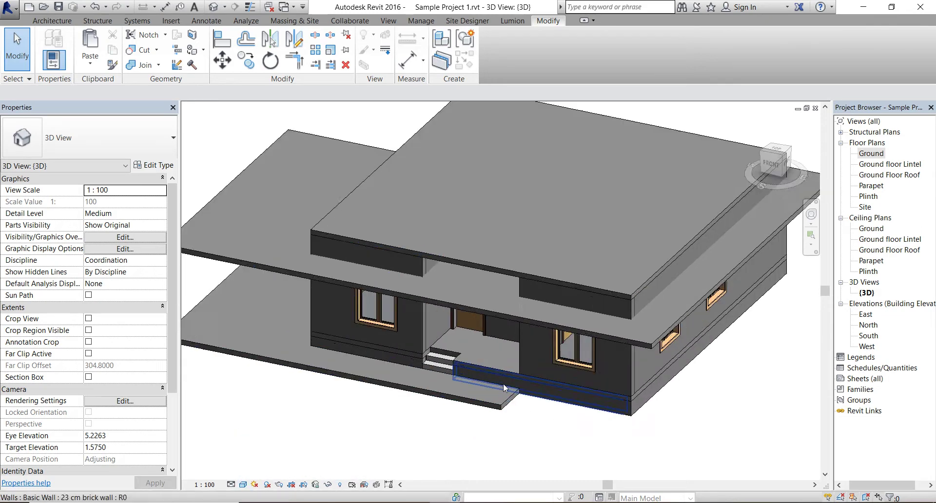
{"action": "left_click", "coordinate": [496, 396]}
{"action": "middle_click_drag", "start_coordinate": [493, 411], "coordinate": [532, 468]}
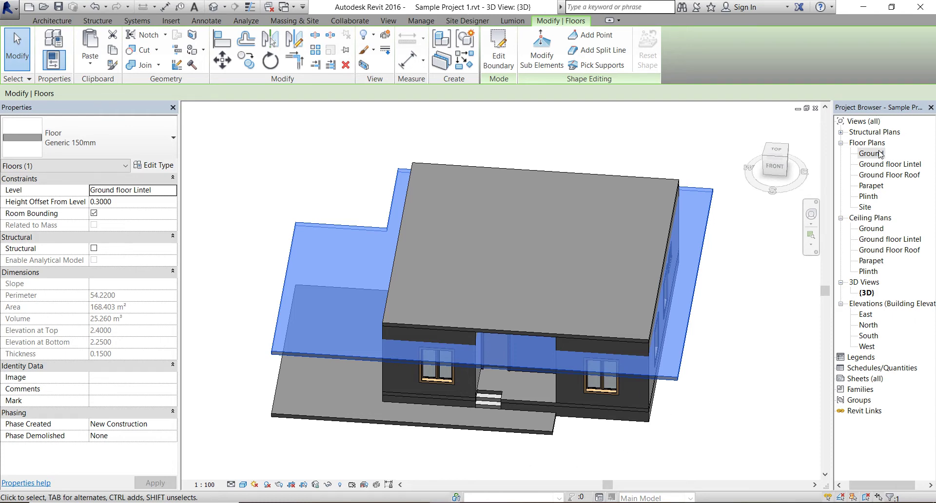
Step: On the Ground floor Lintel plan, add a rectangular inner boundary along the house's outer wall outline to cut an opening in the lintel slab
{"action": "double_click", "coordinate": [911, 164]}
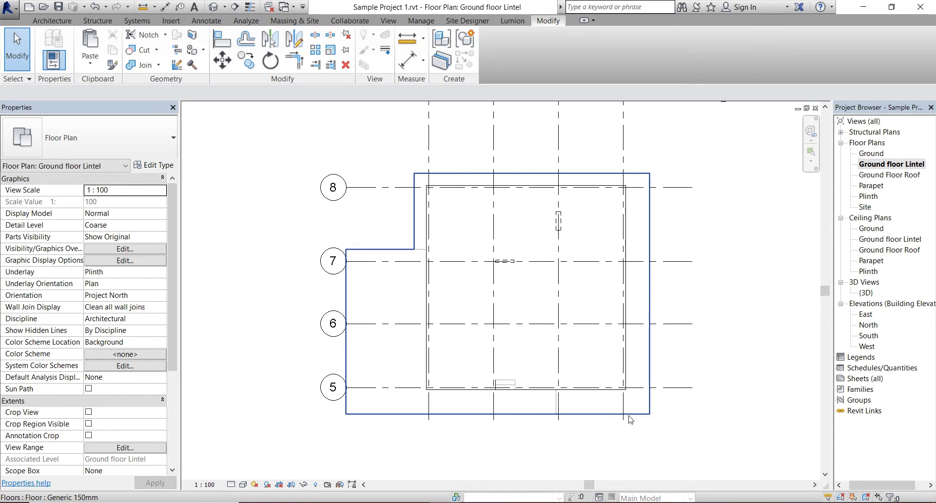
{"action": "left_click", "coordinate": [630, 419]}
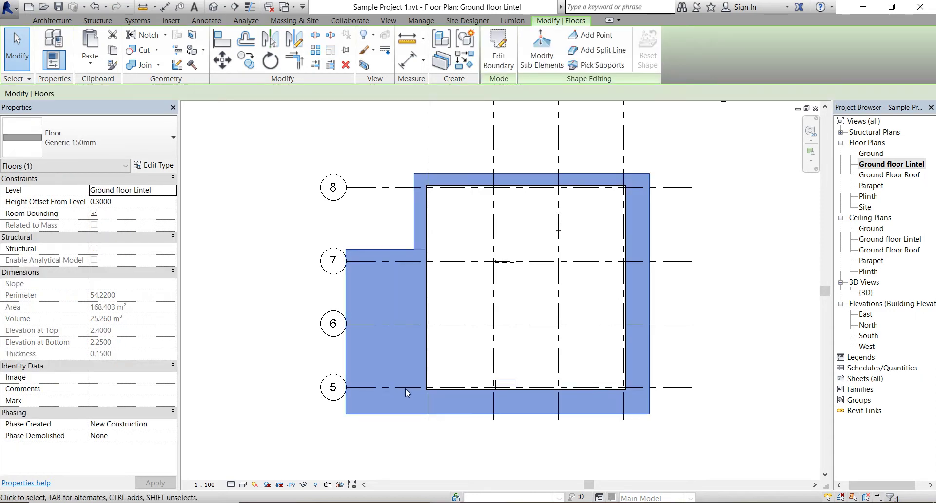
{"action": "left_click", "coordinate": [498, 52]}
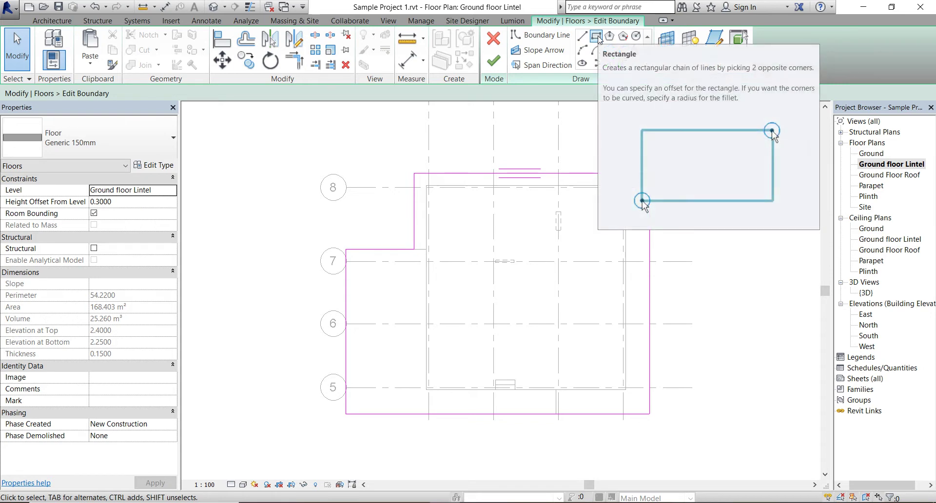
{"action": "left_click", "coordinate": [599, 40]}
{"action": "left_click", "coordinate": [427, 185]}
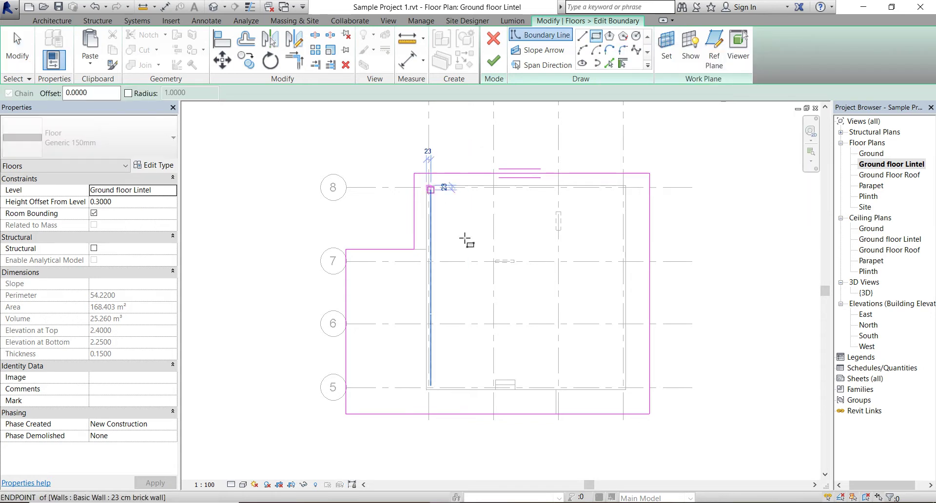
{"action": "left_click", "coordinate": [625, 390]}
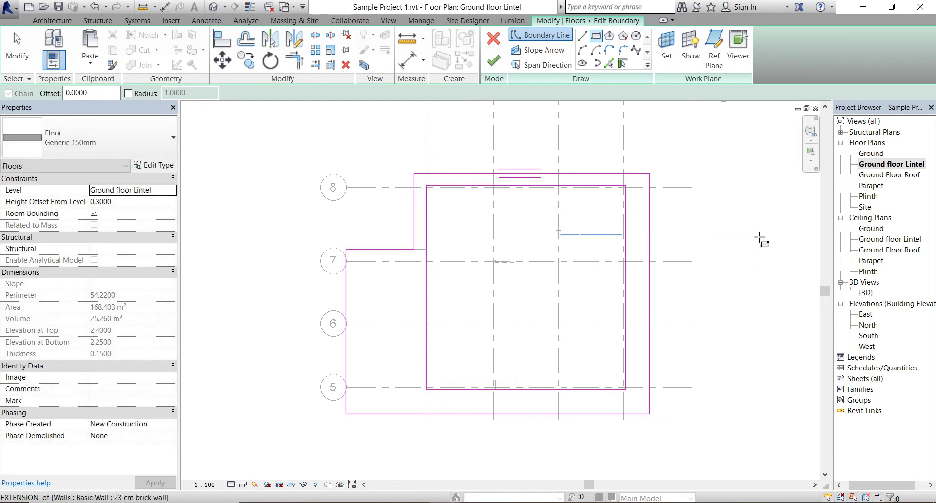
{"action": "left_click", "coordinate": [493, 61]}
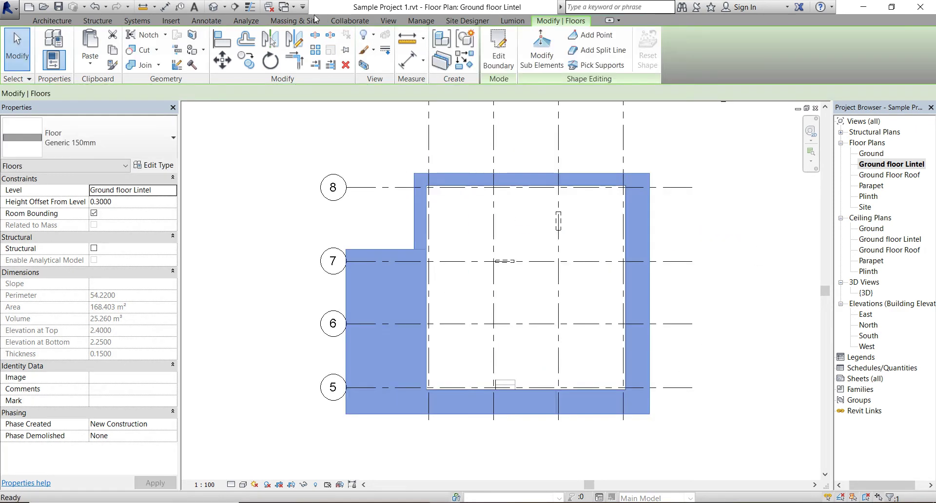
{"action": "left_click", "coordinate": [213, 8]}
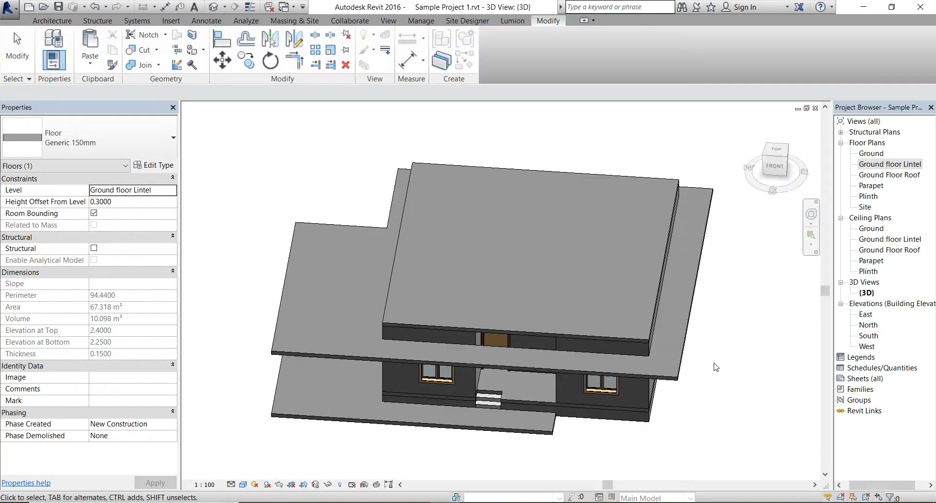
{"action": "middle_click_drag", "start_coordinate": [557, 430], "coordinate": [499, 422], "text": "shift"}
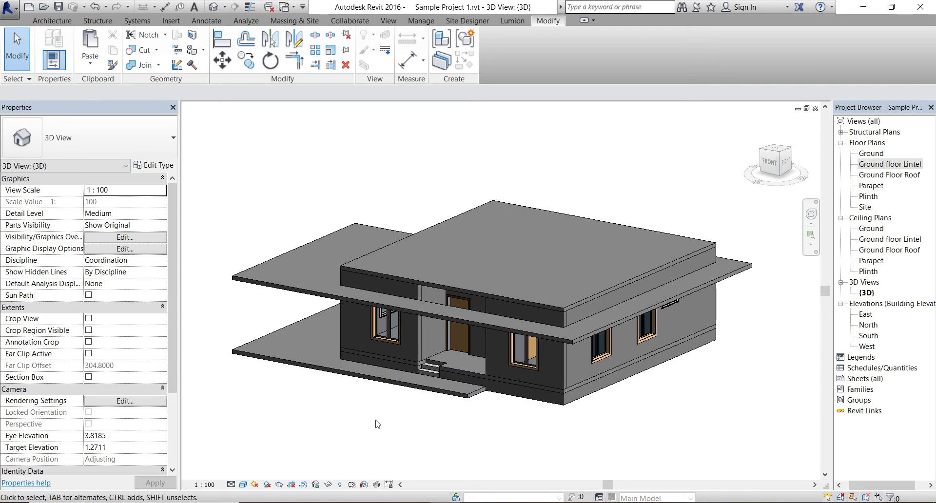
{"action": "scroll", "coordinate": [378, 426], "scroll_direction": "up", "scroll_amount": 2}
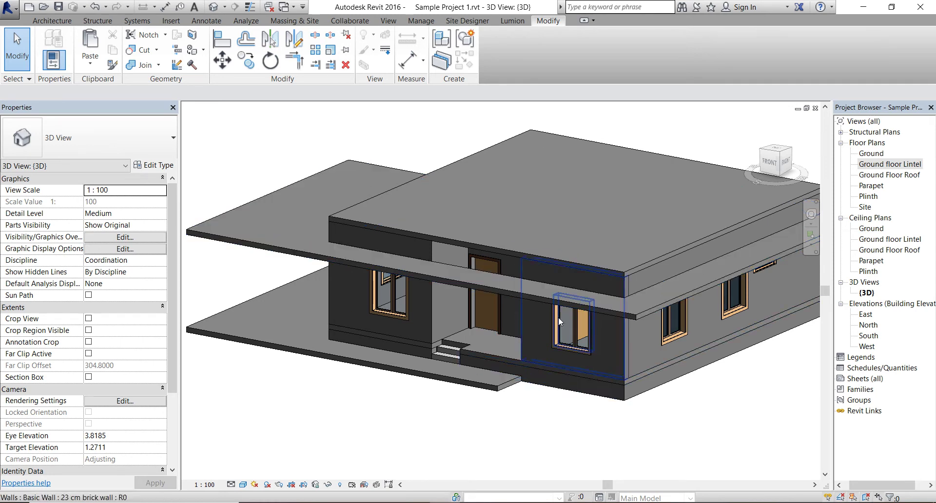
Step: On the Ground floor Lintel plan, draw a 23 cm brick wall across the porch front up to Ground Floor Roof, with location line Finish Face: Interior
{"action": "double_click", "coordinate": [893, 164]}
{"action": "scroll", "coordinate": [529, 398], "scroll_direction": "up", "scroll_amount": 3}
{"action": "left_click", "coordinate": [49, 20]}
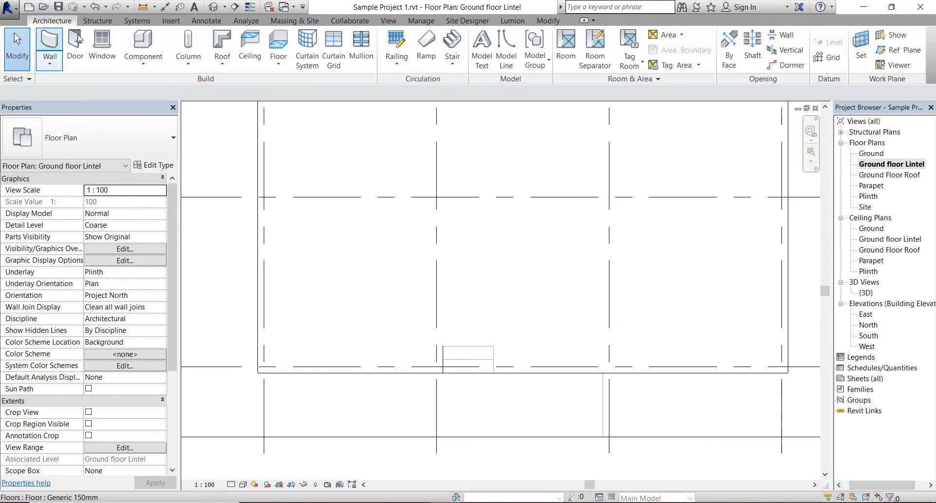
{"action": "left_click", "coordinate": [43, 42]}
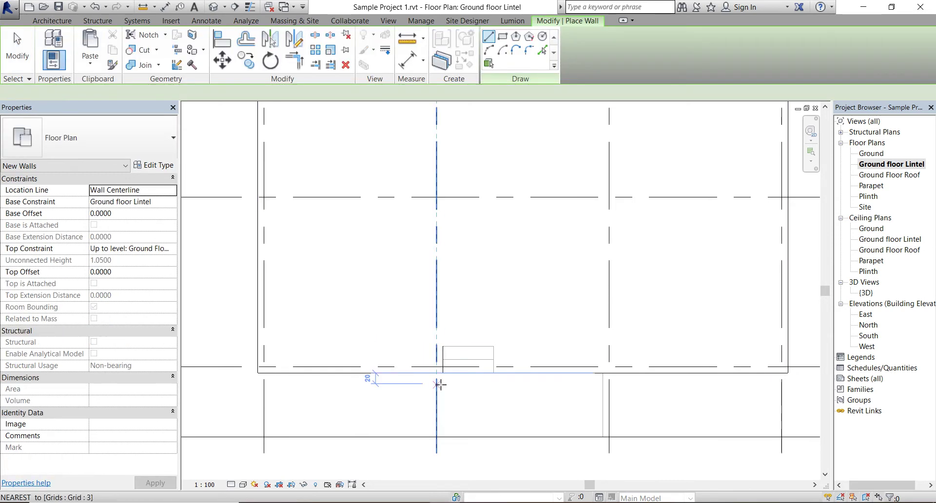
{"action": "scroll", "coordinate": [438, 374], "scroll_direction": "up", "scroll_amount": 1}
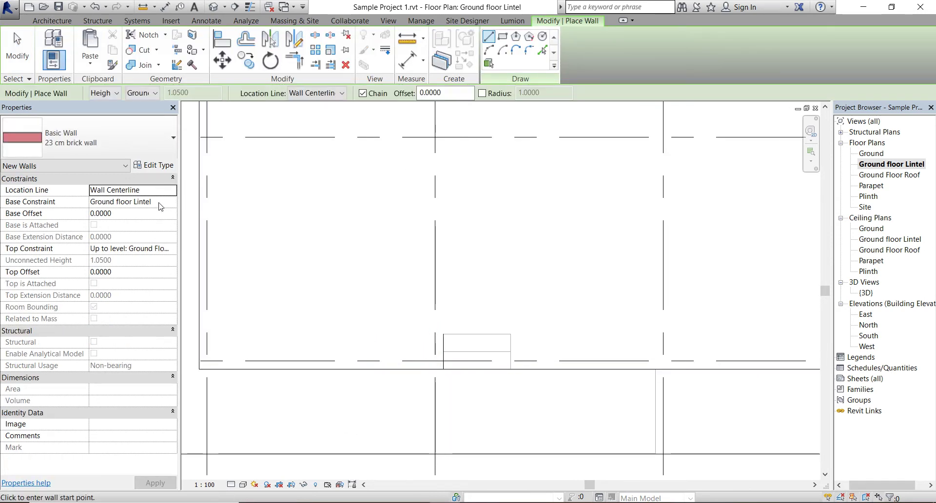
{"action": "left_click", "coordinate": [171, 254]}
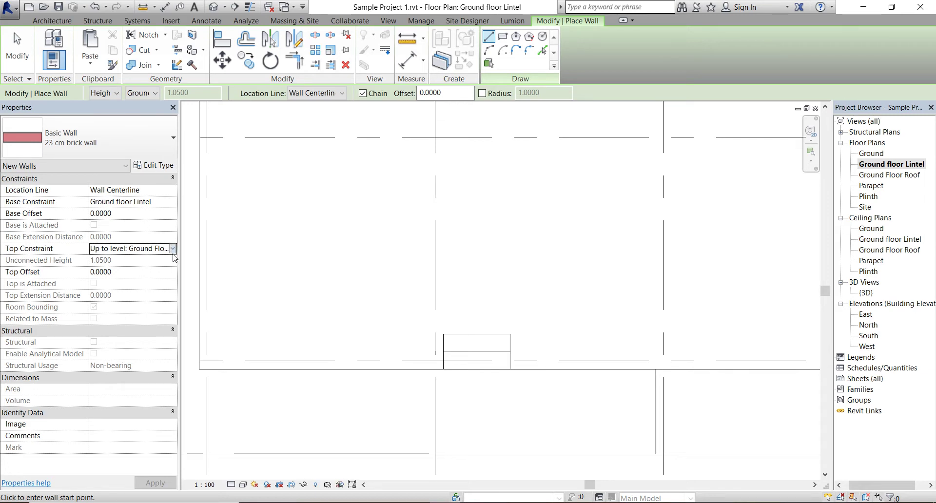
{"action": "left_click", "coordinate": [173, 253]}
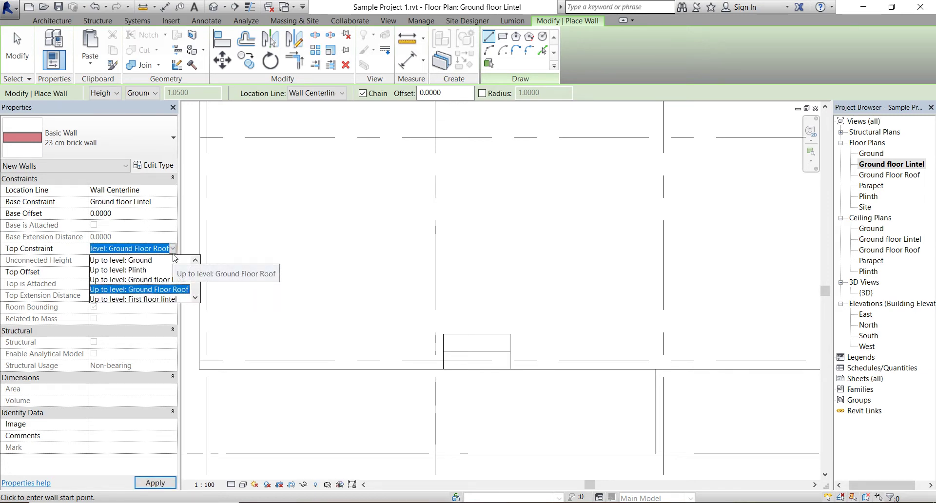
{"action": "left_click", "coordinate": [174, 249]}
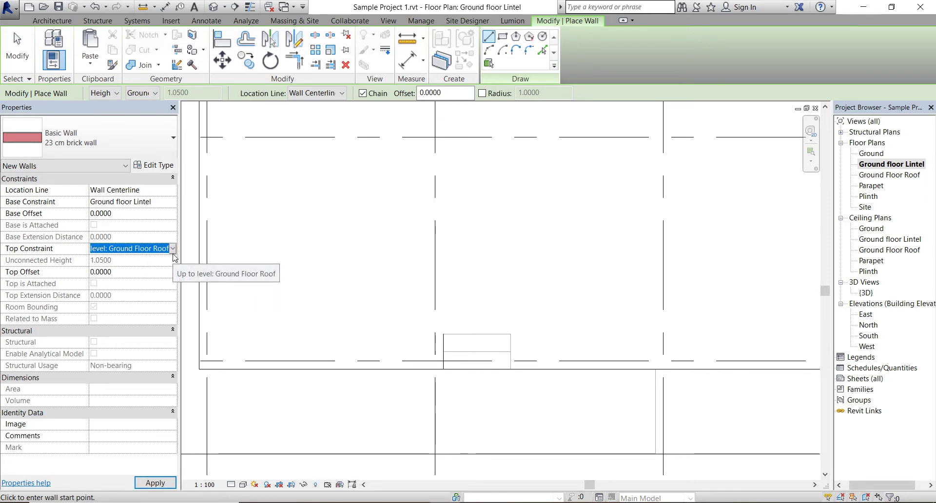
{"action": "left_click", "coordinate": [327, 94]}
{"action": "left_click", "coordinate": [326, 134]}
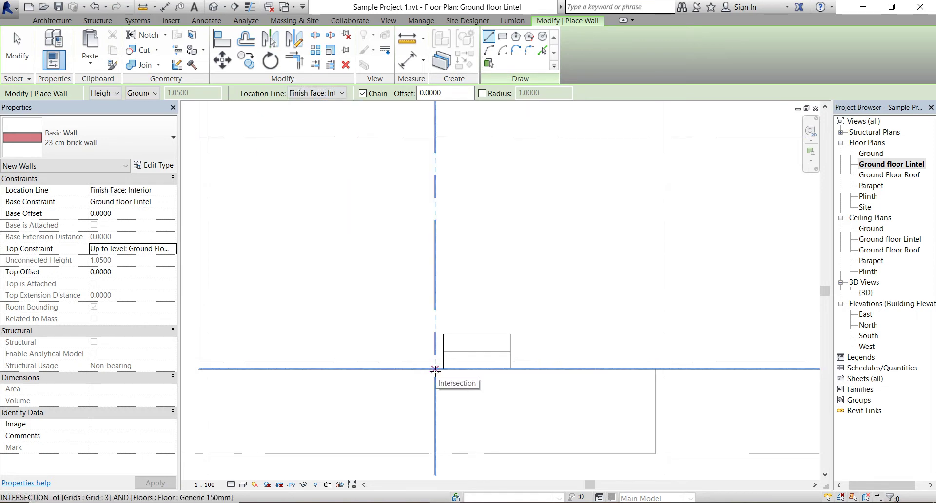
{"action": "left_click", "coordinate": [443, 369]}
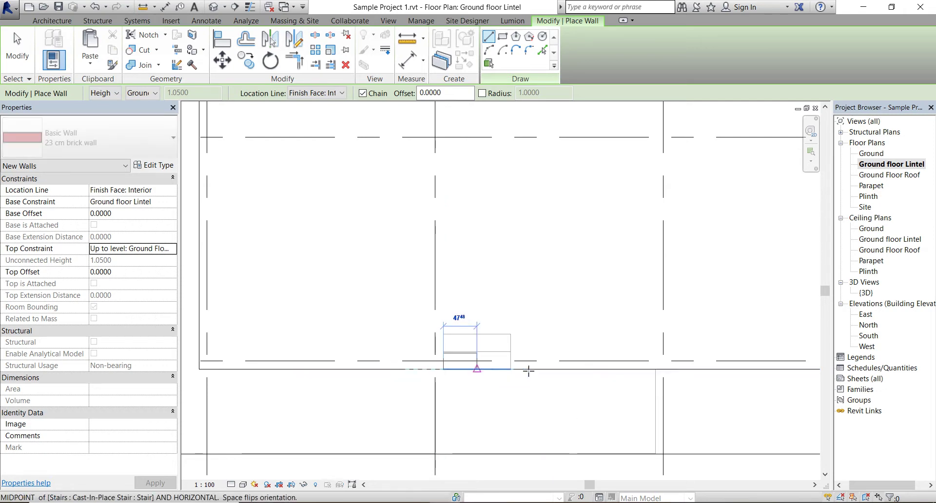
{"action": "left_click", "coordinate": [656, 369]}
{"action": "key", "text": "Escape"}
{"action": "key", "text": "Escape"}
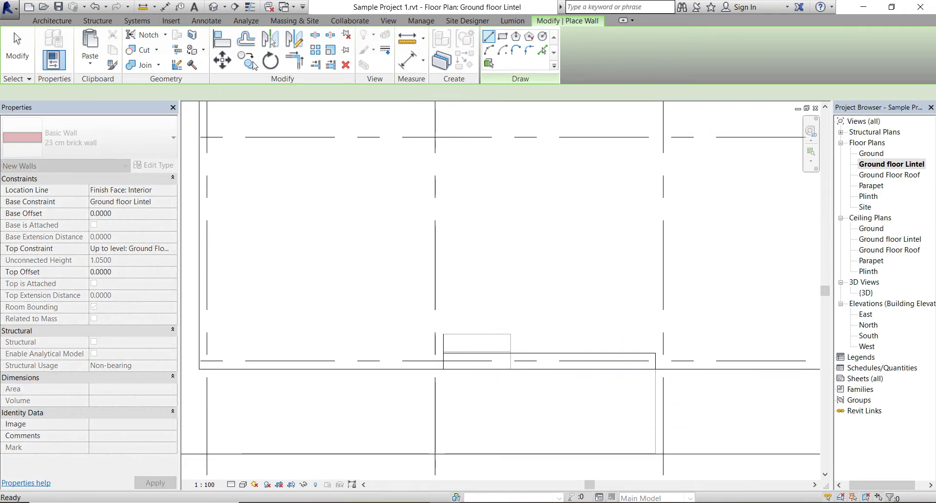
{"action": "left_click", "coordinate": [213, 6]}
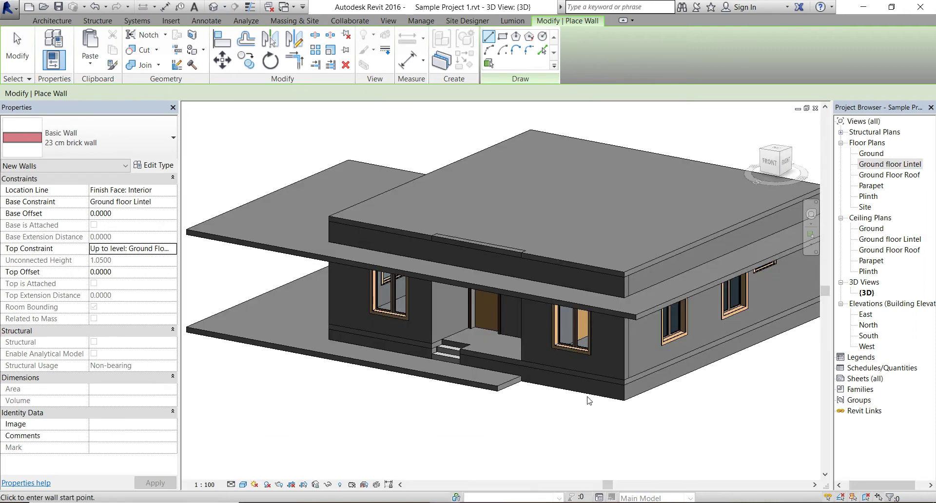
Step: In the 3D view, attach the top of the new porch front wall to the roof slab
{"action": "key", "text": "Escape"}
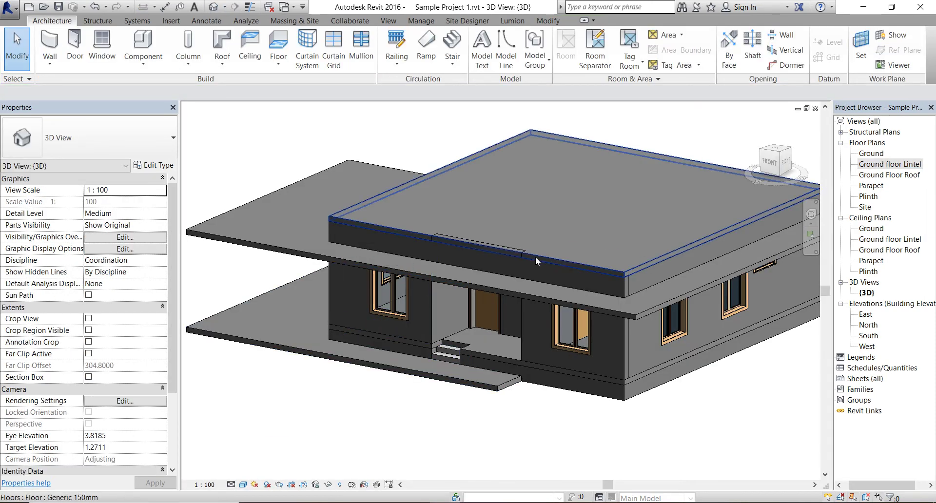
{"action": "scroll", "coordinate": [535, 257], "scroll_direction": "up", "scroll_amount": 1}
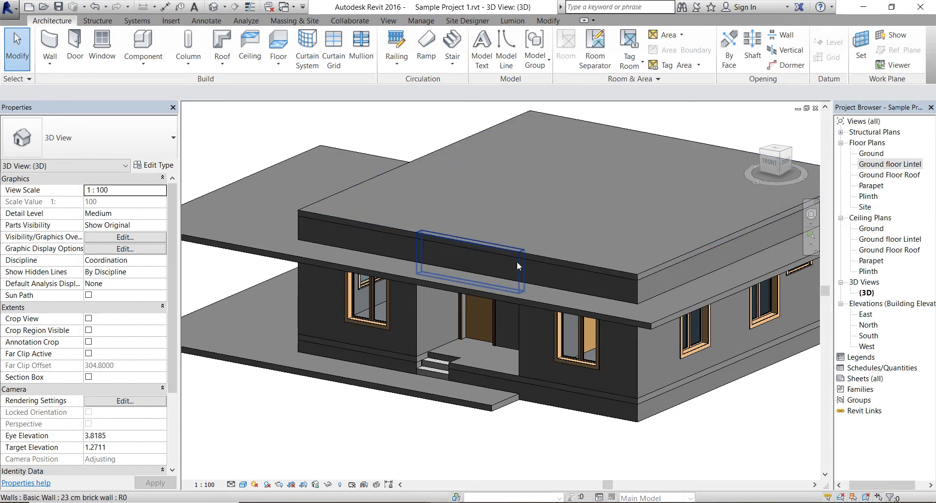
{"action": "left_click", "coordinate": [517, 261]}
{"action": "left_click", "coordinate": [582, 49]}
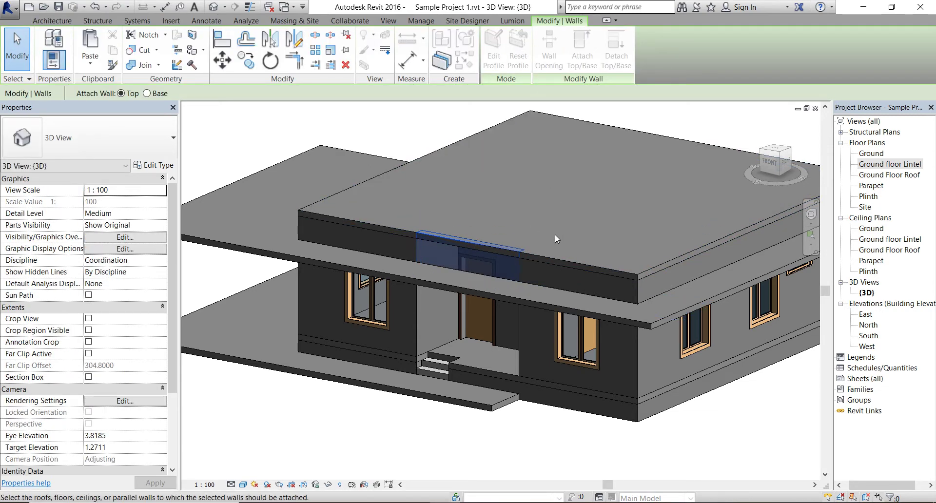
{"action": "left_click", "coordinate": [548, 254]}
{"action": "key", "text": "Escape"}
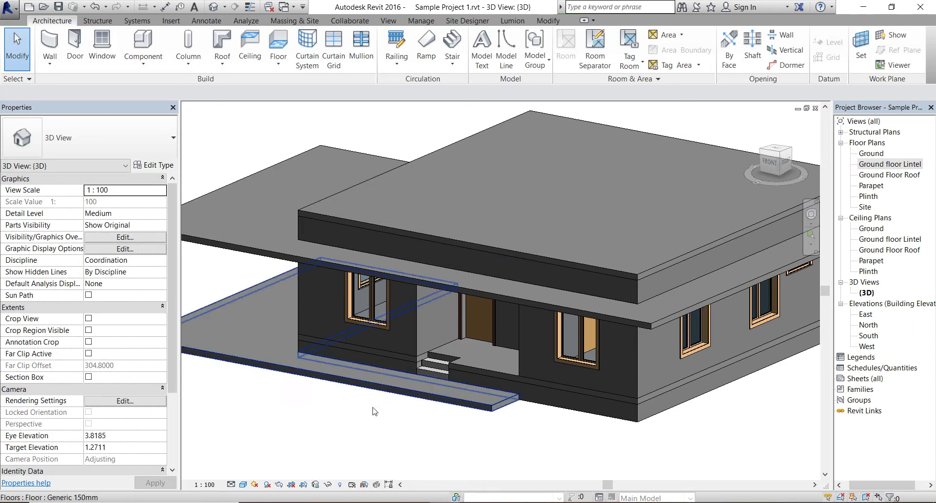
Step: Set the porch front wall's base offset to 0.3 so it starts at the lintel slab's height offset
{"action": "middle_click_drag", "start_coordinate": [375, 412], "coordinate": [452, 387], "text": "shift"}
{"action": "scroll", "coordinate": [653, 206], "scroll_direction": "up", "scroll_amount": 3}
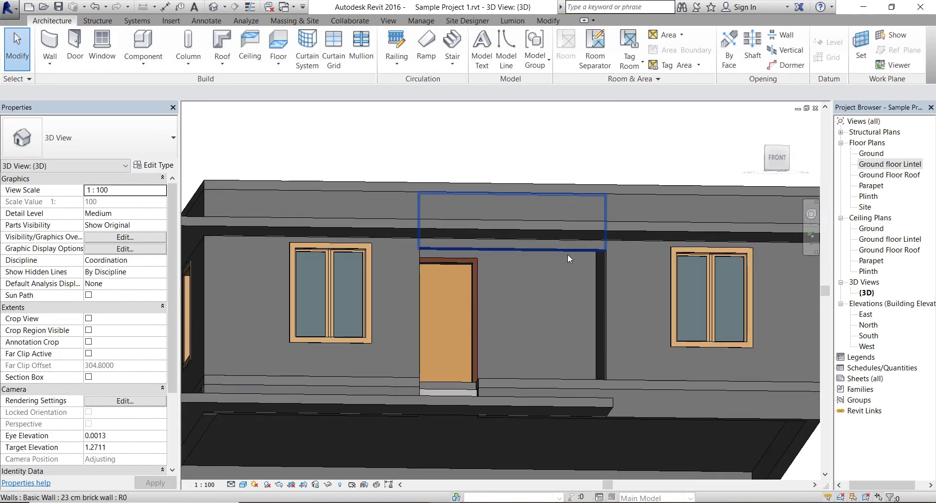
{"action": "left_click", "coordinate": [588, 224]}
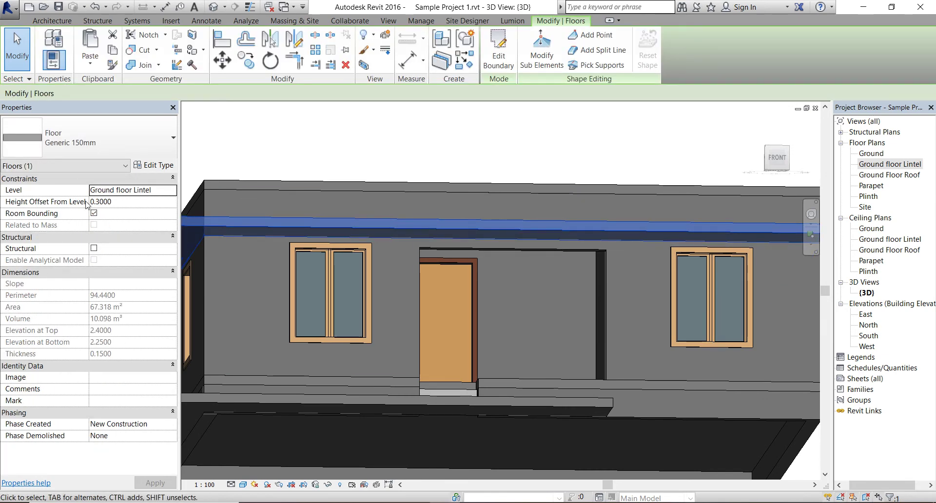
{"action": "left_click", "coordinate": [521, 251]}
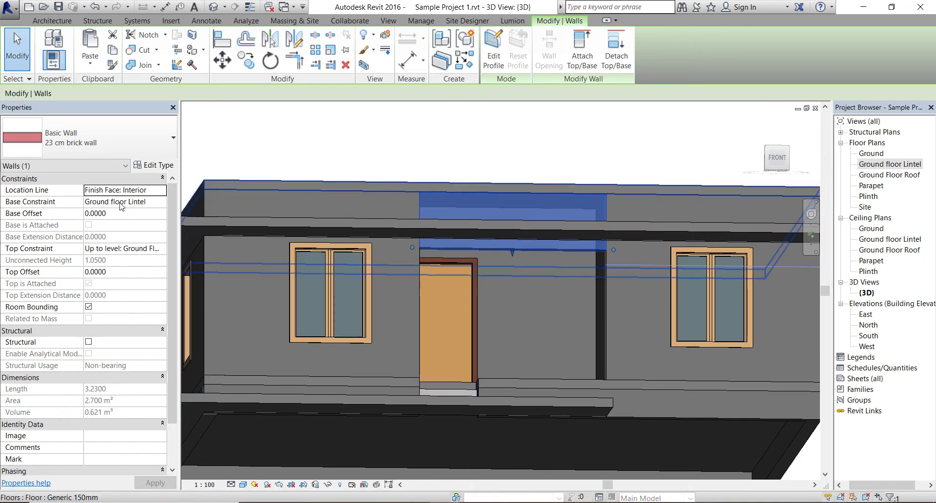
{"action": "left_click", "coordinate": [113, 215]}
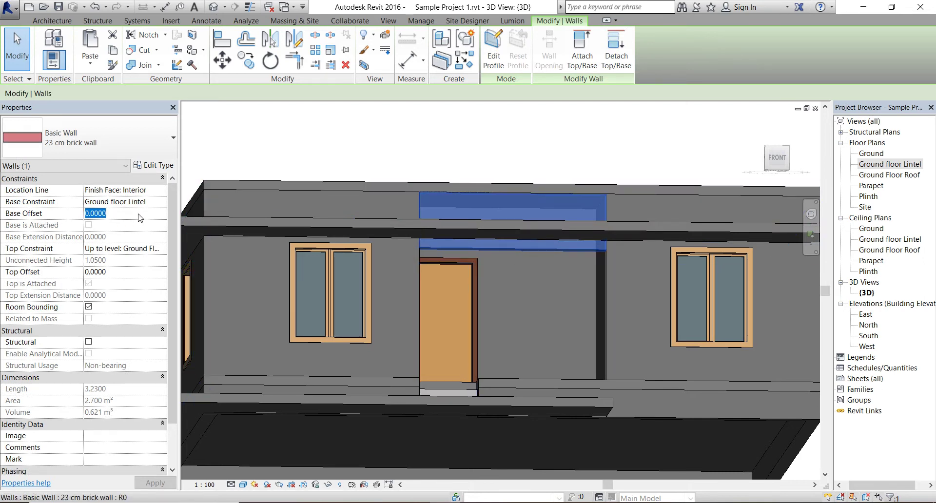
{"action": "type", "text": ".3"}
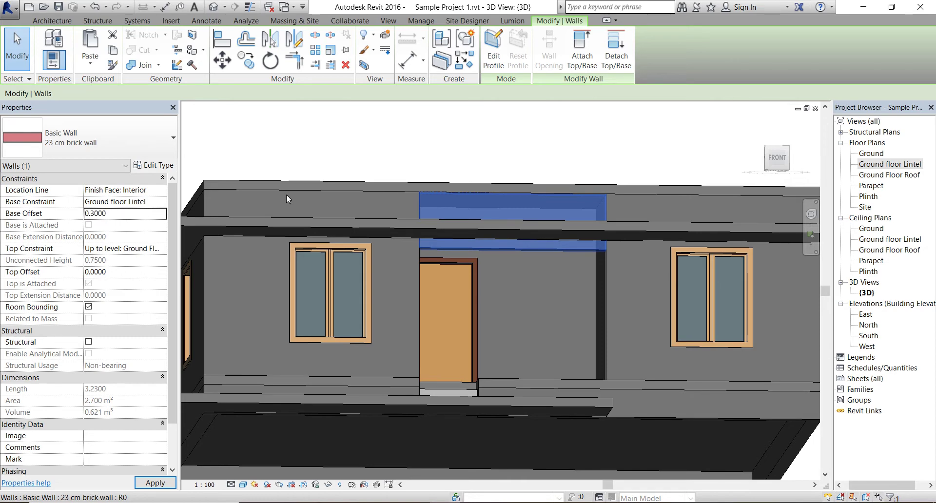
{"action": "key", "text": "Escape"}
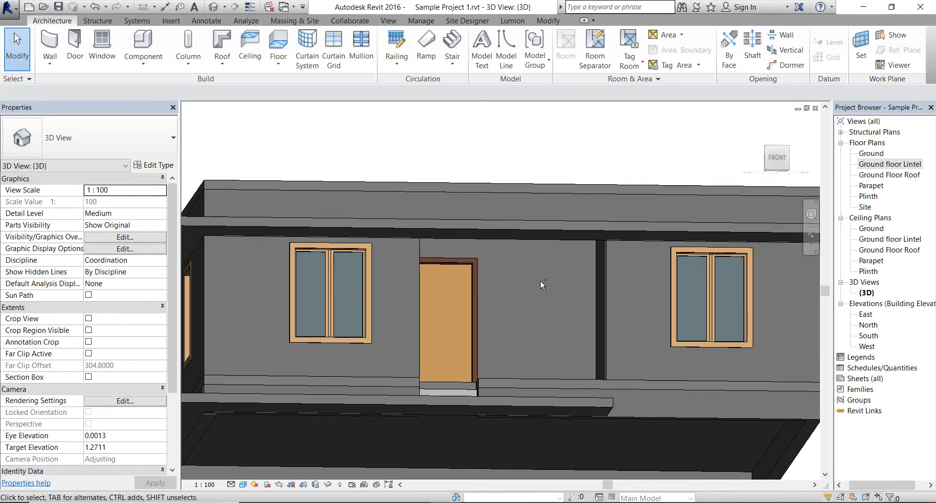
{"action": "middle_click_drag", "start_coordinate": [540, 279], "coordinate": [444, 202], "text": "shift"}
{"action": "scroll", "coordinate": [481, 282], "scroll_direction": "down", "scroll_amount": 5}
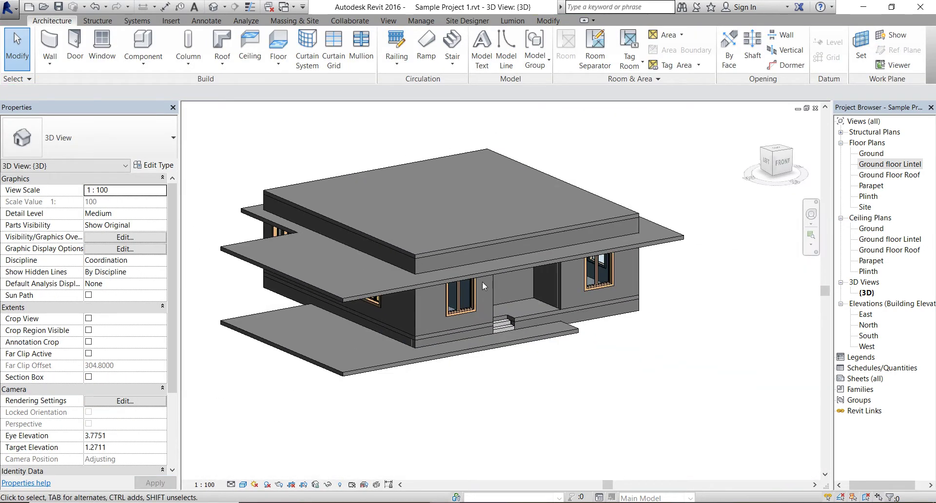
{"action": "middle_click_drag", "start_coordinate": [482, 281], "coordinate": [360, 370], "text": "shift"}
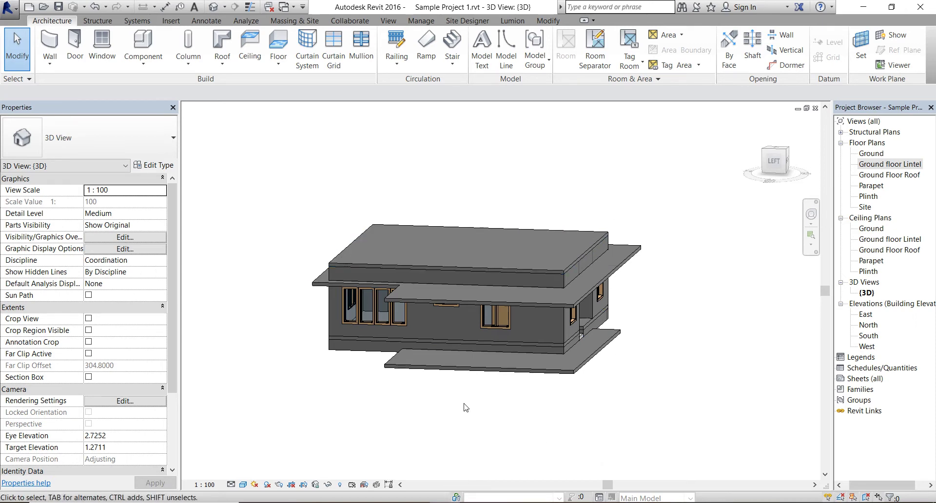
{"action": "middle_click_drag", "start_coordinate": [517, 410], "coordinate": [565, 372], "text": "shift"}
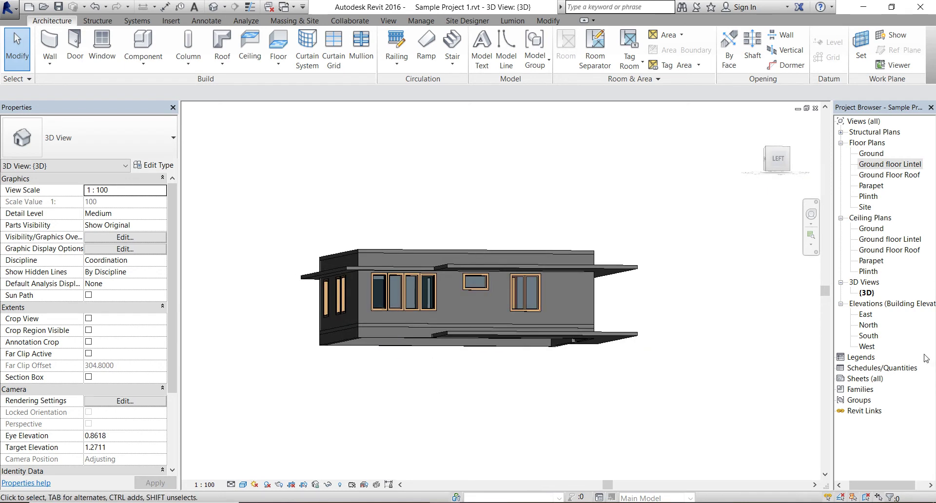
Step: On the East elevation, select the storey above the plinth and filter the selection to doors, floors, walls and windows, without grids and levels
{"action": "left_click", "coordinate": [866, 315]}
{"action": "double_click", "coordinate": [867, 316]}
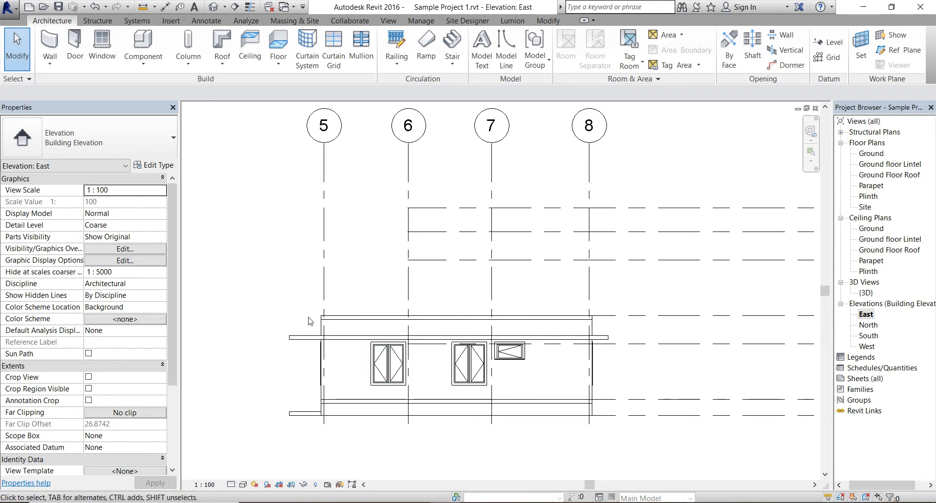
{"action": "left_click_drag", "start_coordinate": [308, 321], "coordinate": [652, 321]}
{"action": "scroll", "coordinate": [652, 319], "scroll_direction": "up", "scroll_amount": 1}
{"action": "left_click_drag", "start_coordinate": [630, 395], "coordinate": [205, 336]}
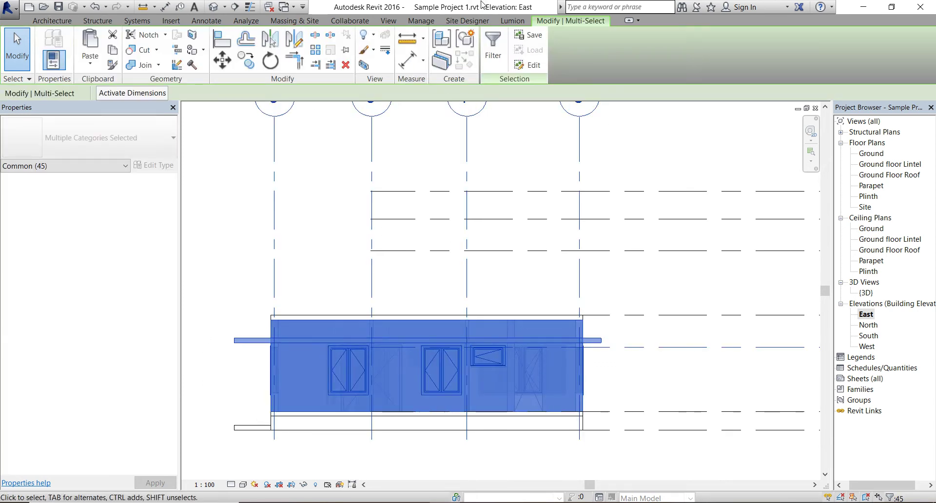
{"action": "left_click", "coordinate": [491, 48]}
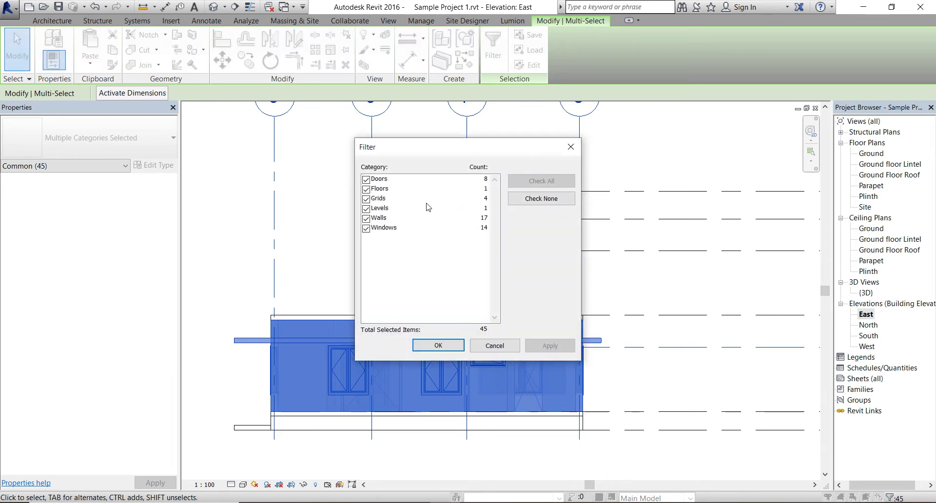
{"action": "left_click", "coordinate": [369, 211]}
{"action": "left_click", "coordinate": [366, 199]}
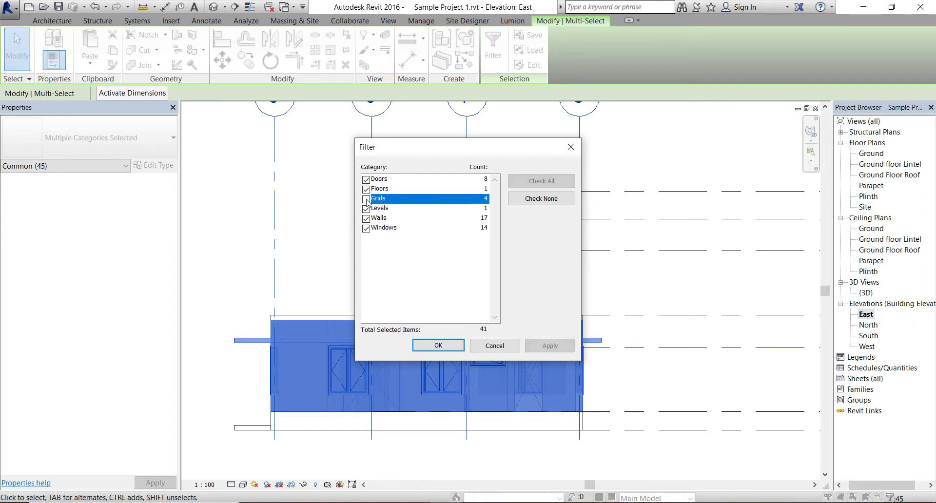
{"action": "left_click", "coordinate": [366, 208]}
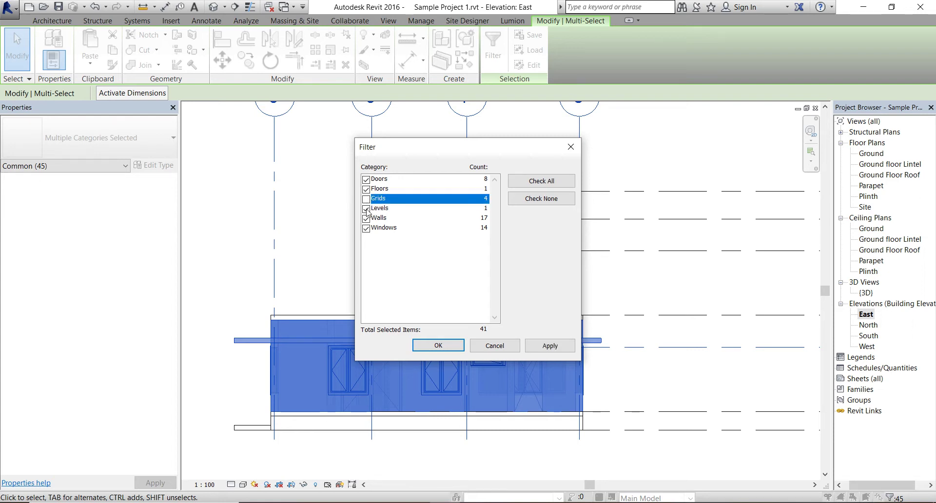
{"action": "left_click", "coordinate": [438, 346]}
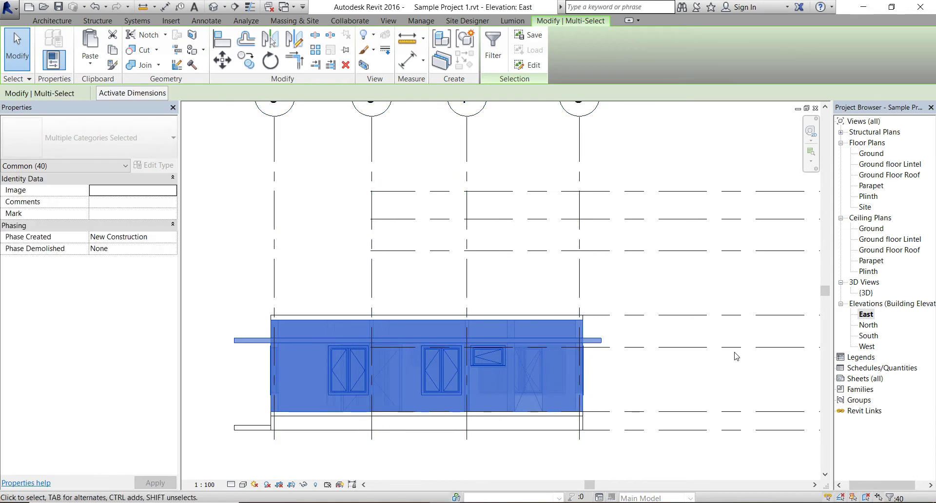
Step: Copy the selected storey elements and paste them aligned to the Ground Floor Roof level as an upper storey
{"action": "scroll", "coordinate": [711, 372], "scroll_direction": "down", "scroll_amount": 2}
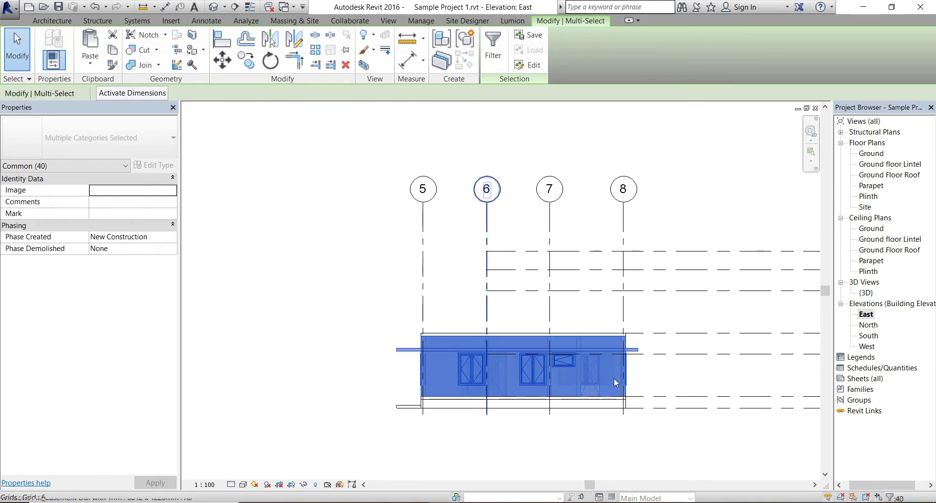
{"action": "left_click", "coordinate": [113, 49]}
{"action": "left_click", "coordinate": [92, 65]}
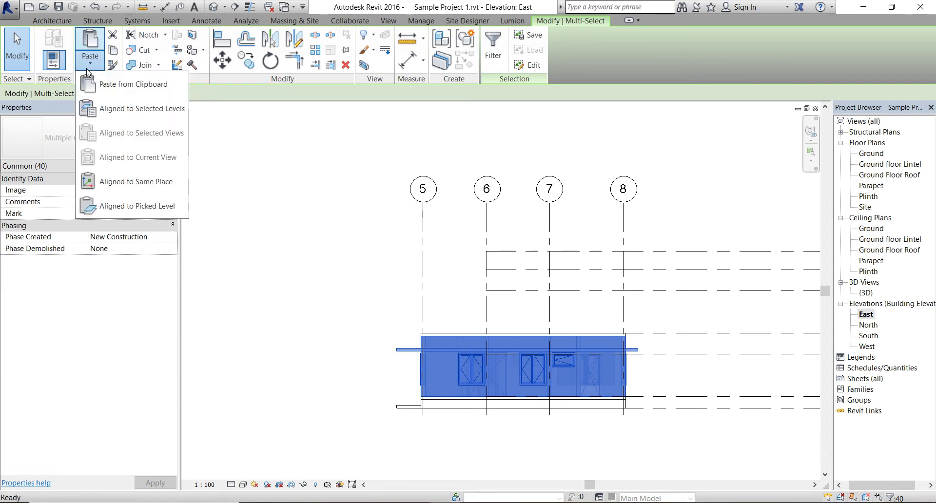
{"action": "left_click", "coordinate": [125, 104]}
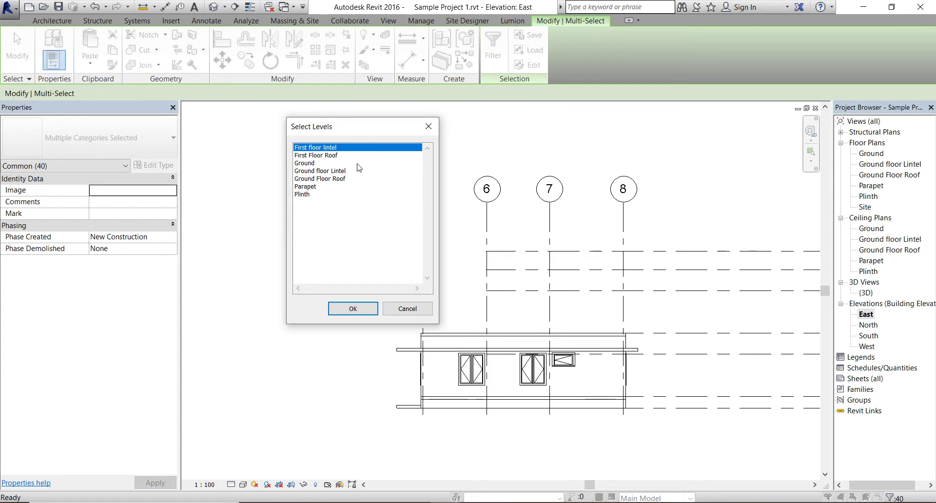
{"action": "left_click", "coordinate": [327, 179]}
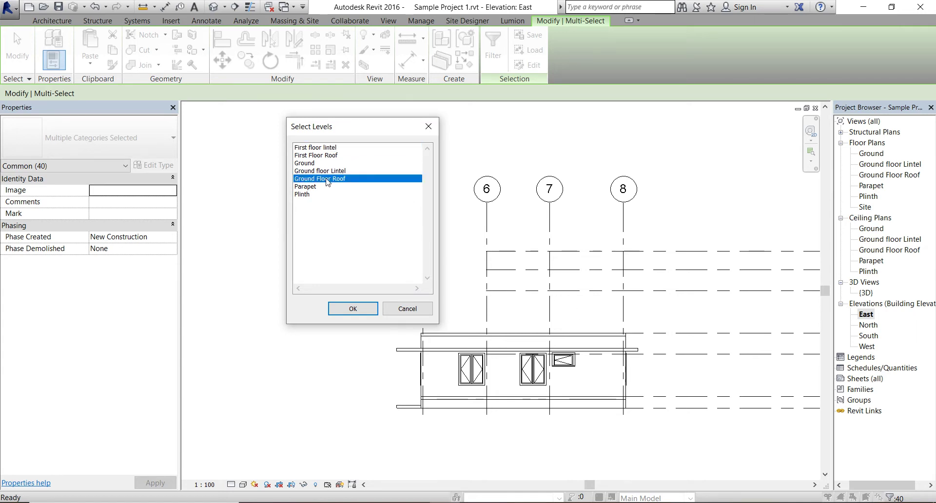
{"action": "key", "text": "Return"}
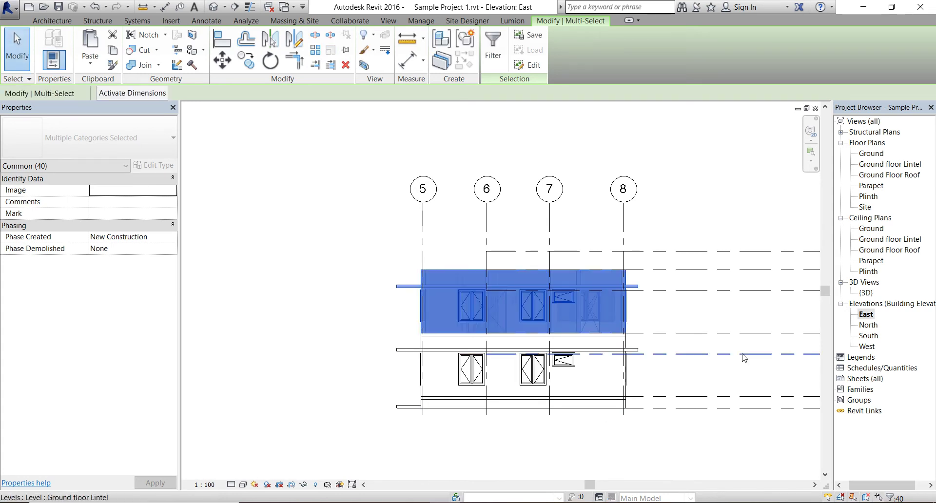
{"action": "scroll", "coordinate": [700, 352], "scroll_direction": "up", "scroll_amount": 3}
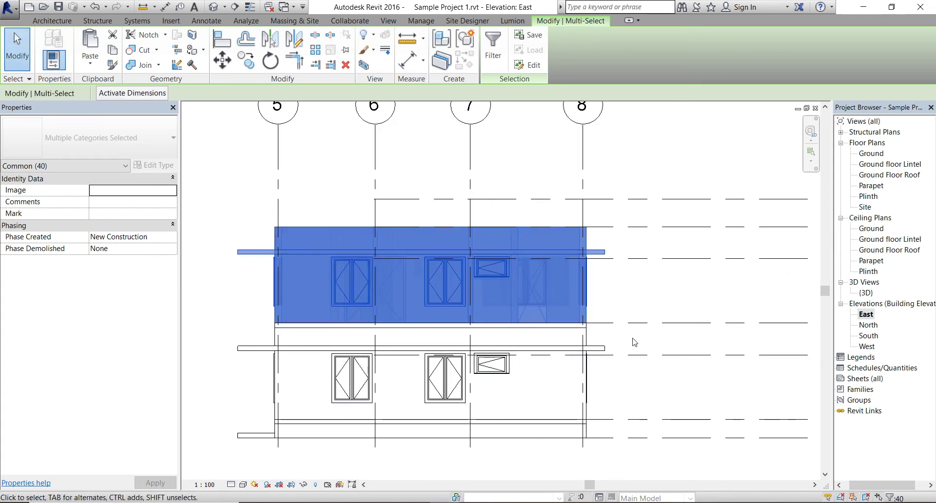
{"action": "key", "text": "Escape"}
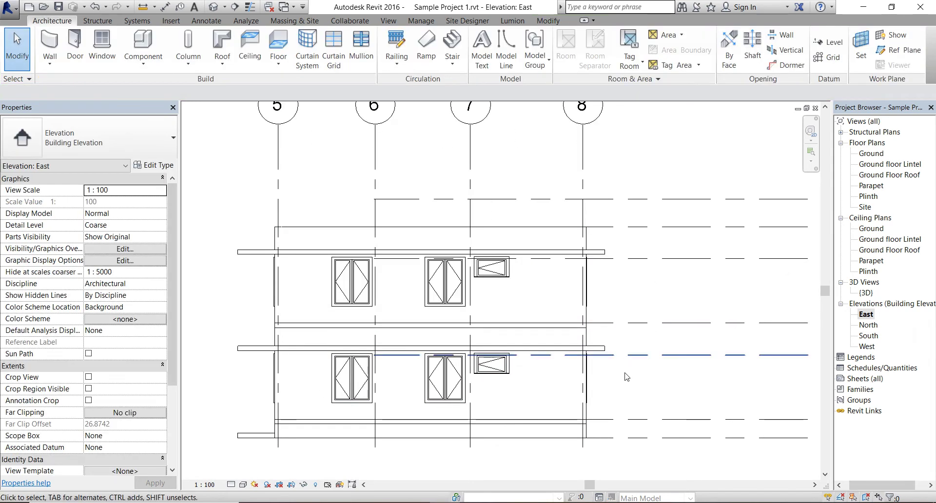
{"action": "left_click", "coordinate": [580, 331]}
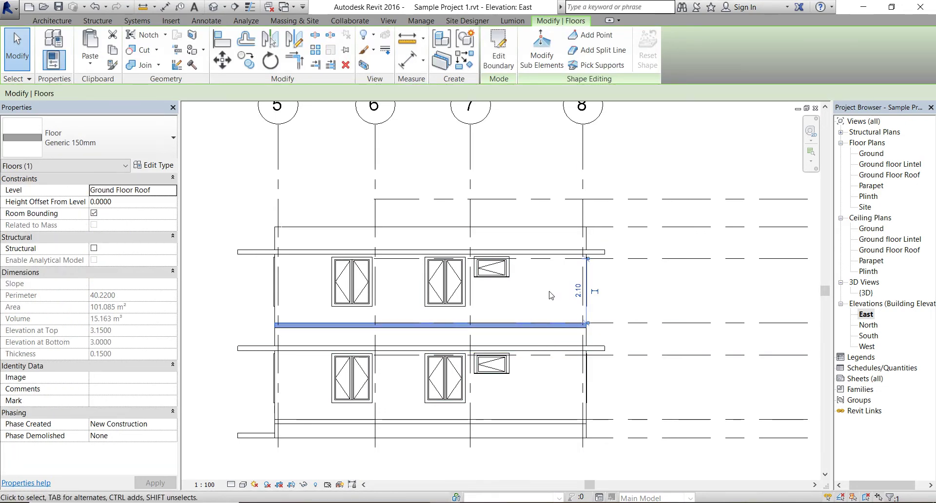
{"action": "key", "text": "Escape"}
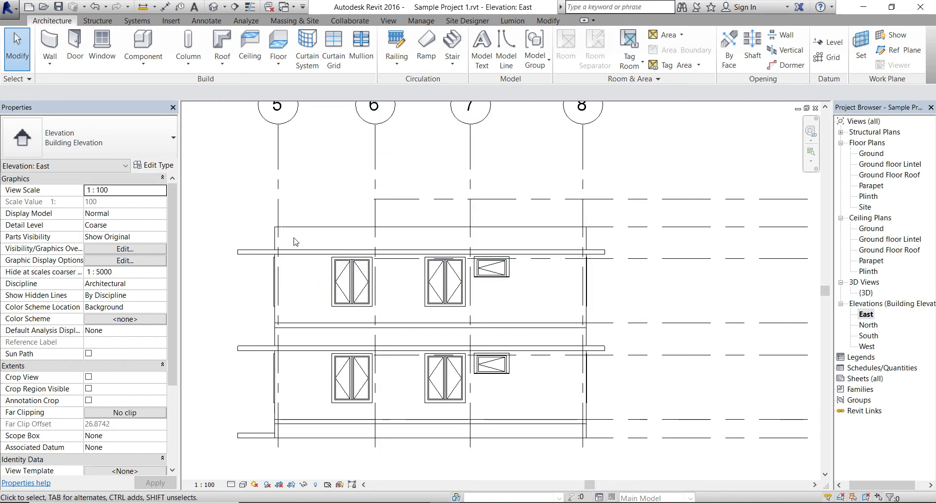
Step: In the 3D view, delete the projecting lintel slab around the upper storey
{"action": "left_click", "coordinate": [213, 7]}
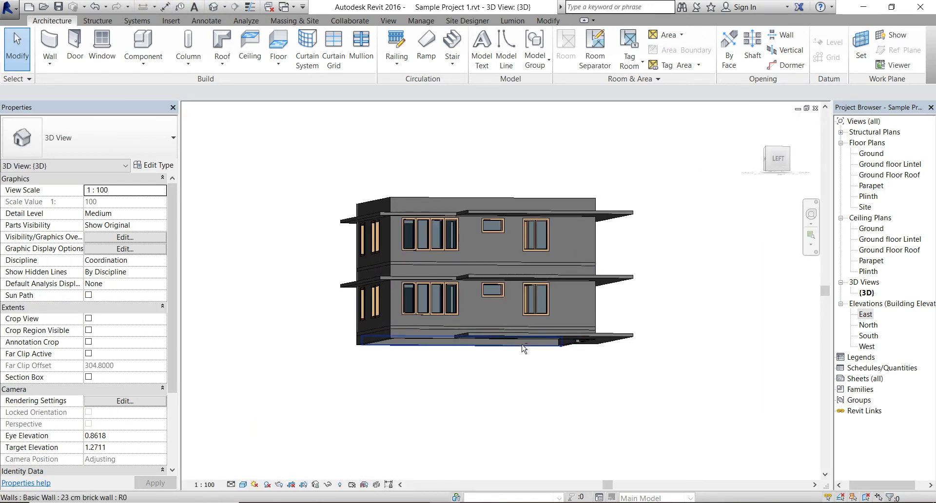
{"action": "middle_click_drag", "start_coordinate": [520, 346], "coordinate": [340, 410], "text": "shift"}
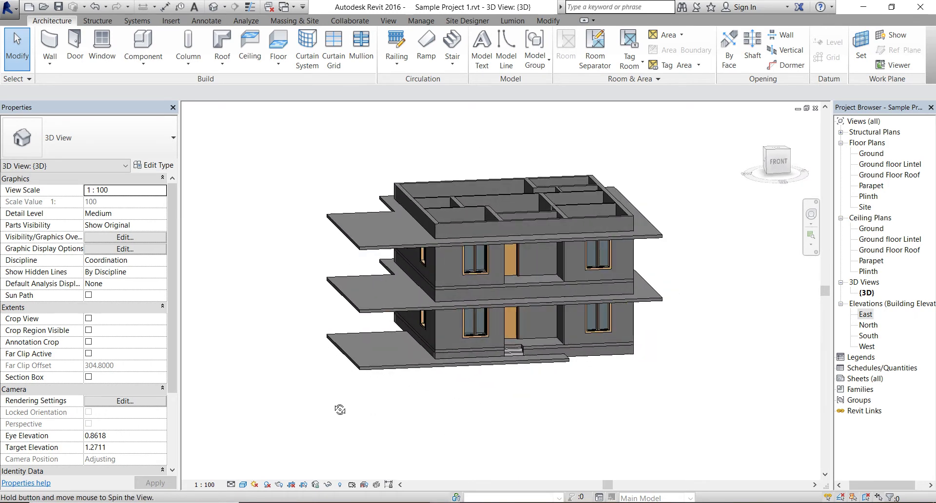
{"action": "middle_click_drag", "start_coordinate": [340, 409], "coordinate": [276, 408], "text": "shift"}
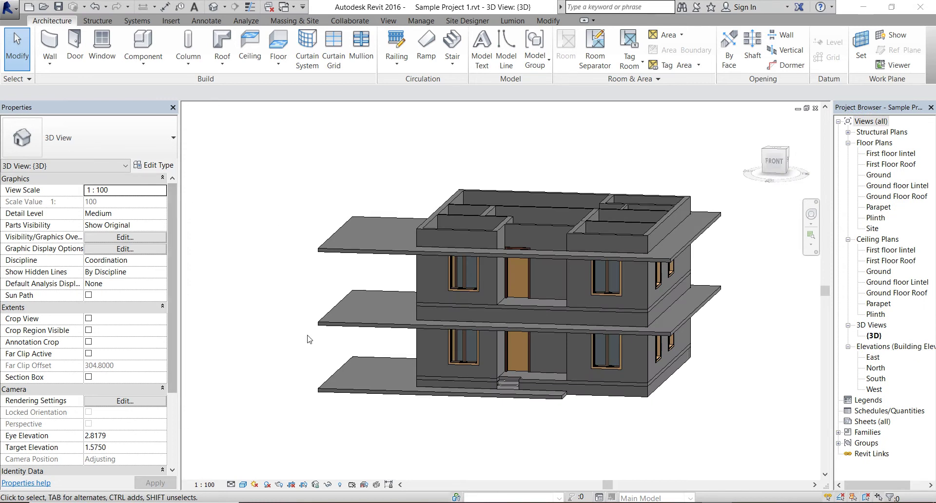
{"action": "scroll", "coordinate": [281, 398], "scroll_direction": "down", "scroll_amount": 2}
{"action": "scroll", "coordinate": [278, 201], "scroll_direction": "up", "scroll_amount": 2}
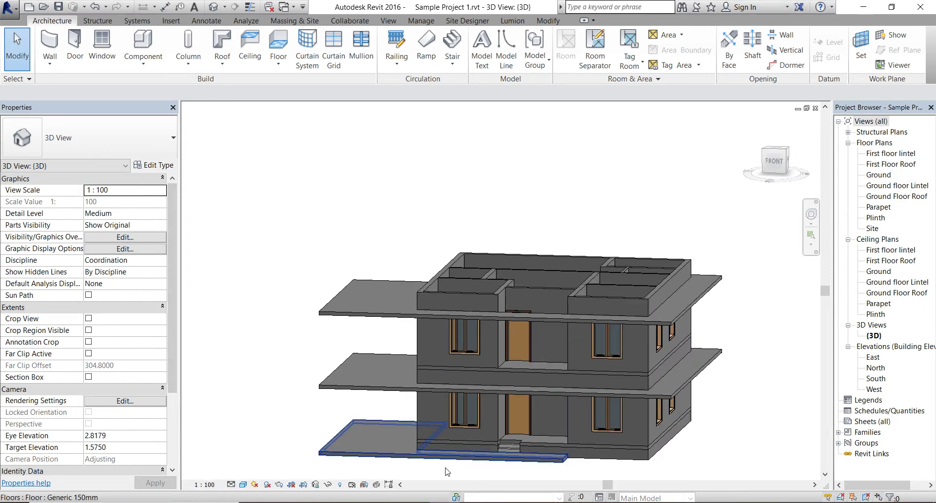
{"action": "scroll", "coordinate": [466, 481], "scroll_direction": "up", "scroll_amount": 1}
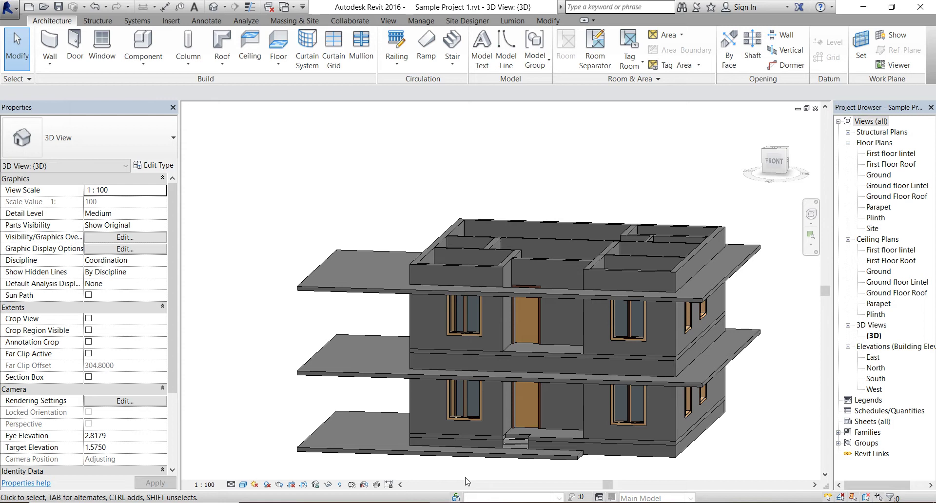
{"action": "left_click", "coordinate": [395, 278]}
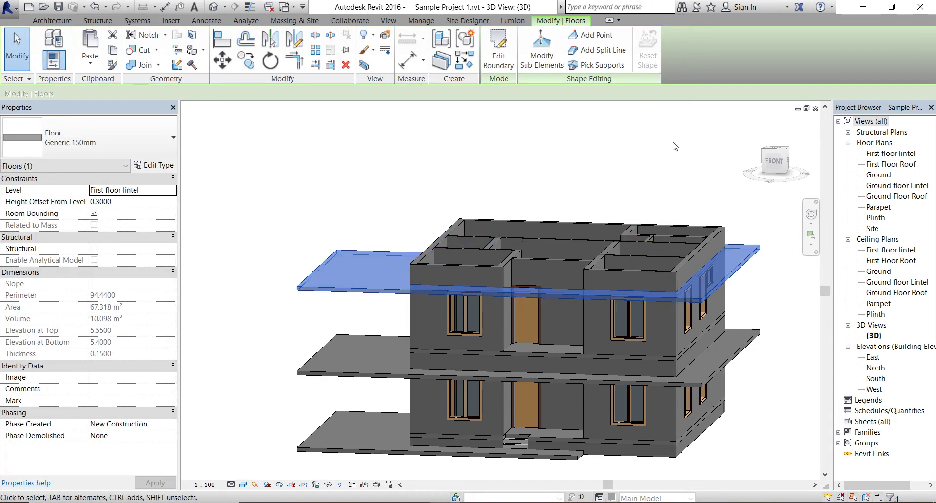
{"action": "key", "text": "Escape"}
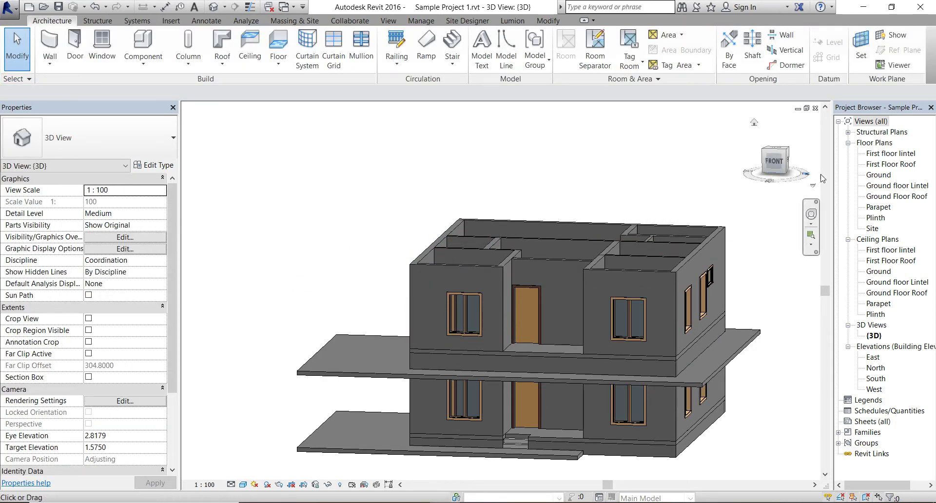
Step: On the First floor lintel plan, sketch a rectangular footprint roof boundary 11.72 wide along the slab outline below, leaving out the slab's west projection
{"action": "double_click", "coordinate": [888, 154]}
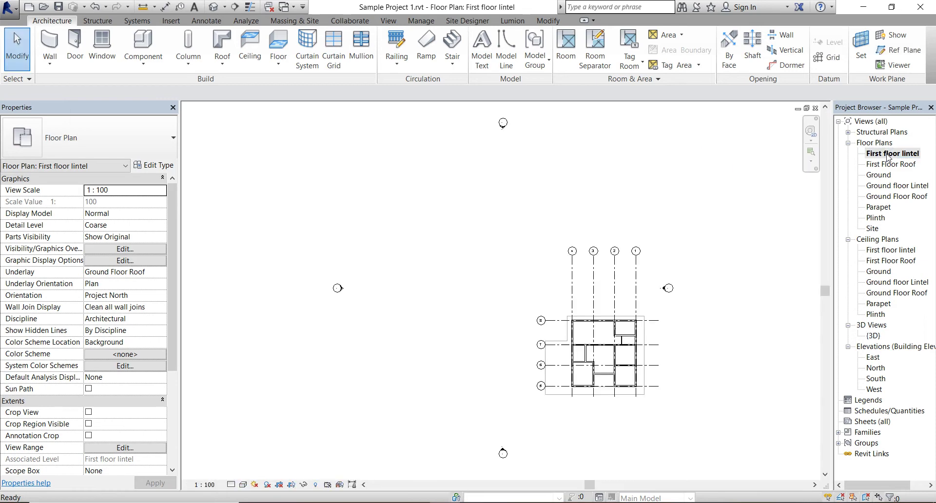
{"action": "scroll", "coordinate": [651, 383], "scroll_direction": "up", "scroll_amount": 3}
{"action": "scroll", "coordinate": [633, 383], "scroll_direction": "up", "scroll_amount": 2}
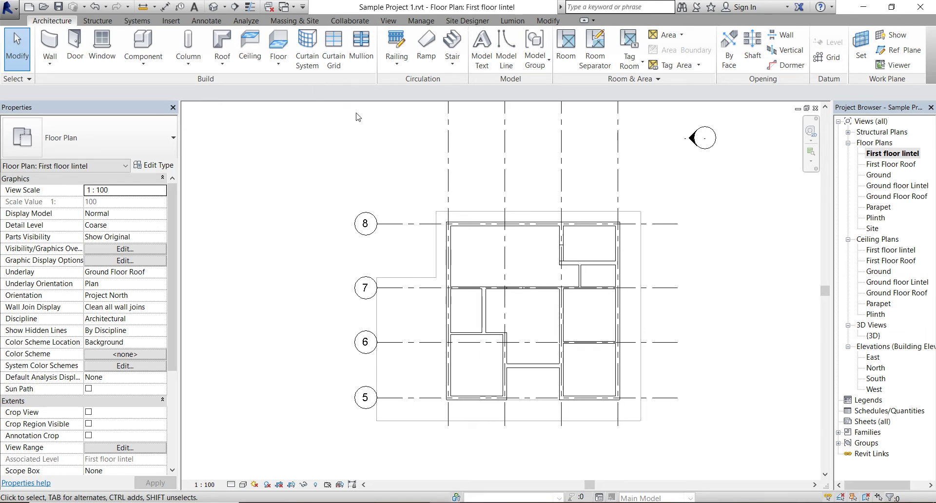
{"action": "left_click", "coordinate": [213, 64]}
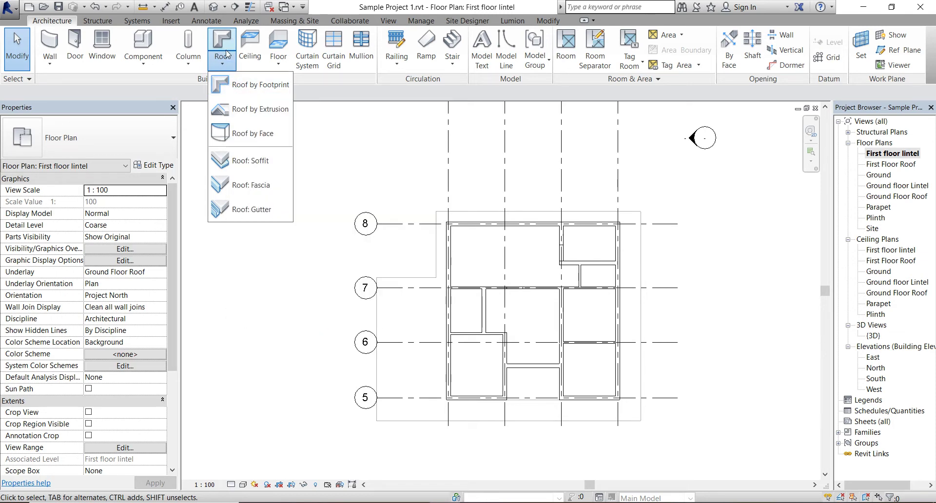
{"action": "left_click", "coordinate": [222, 43]}
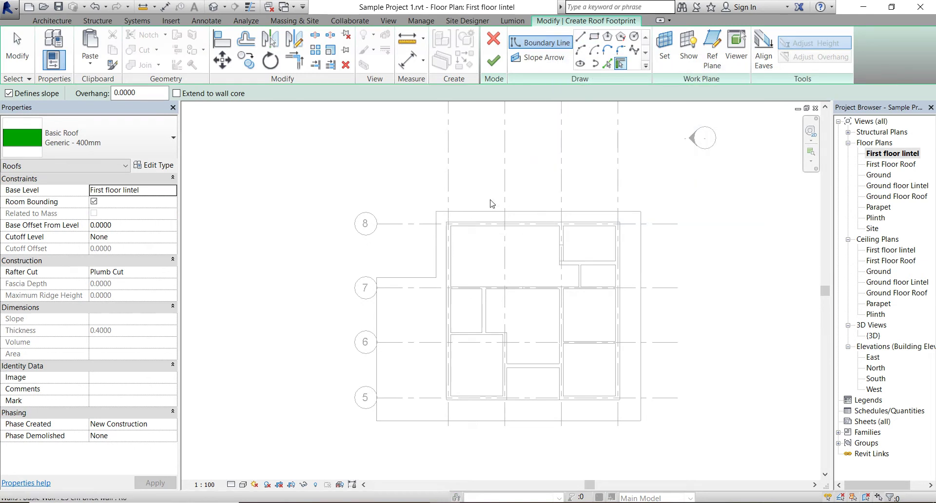
{"action": "left_click", "coordinate": [581, 37]}
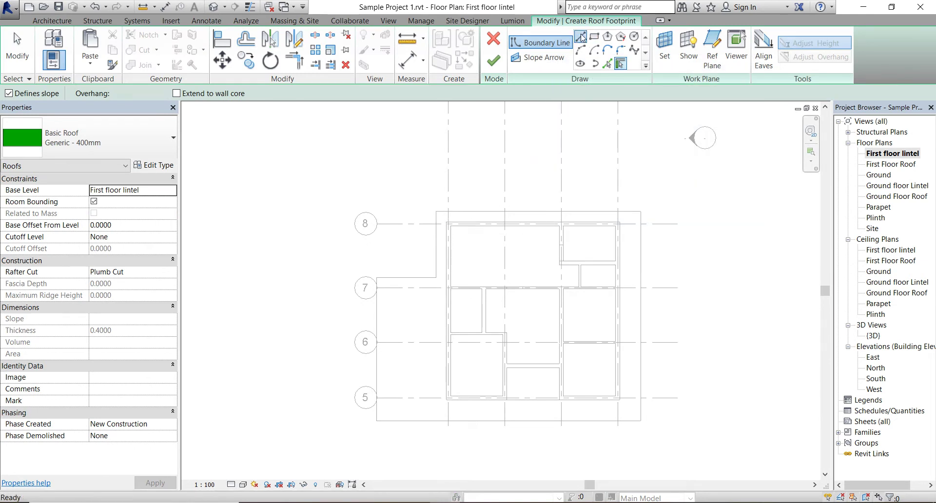
{"action": "left_click", "coordinate": [435, 211]}
{"action": "left_click", "coordinate": [639, 211]}
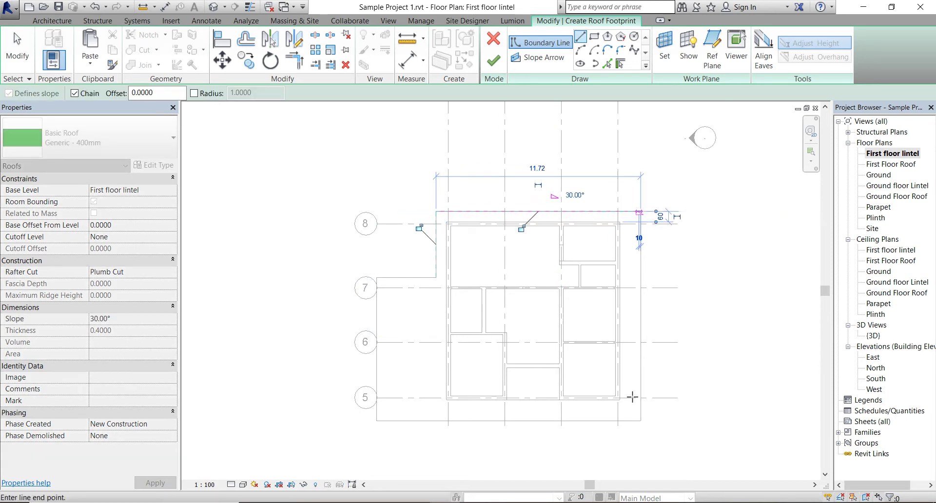
{"action": "left_click", "coordinate": [640, 420]}
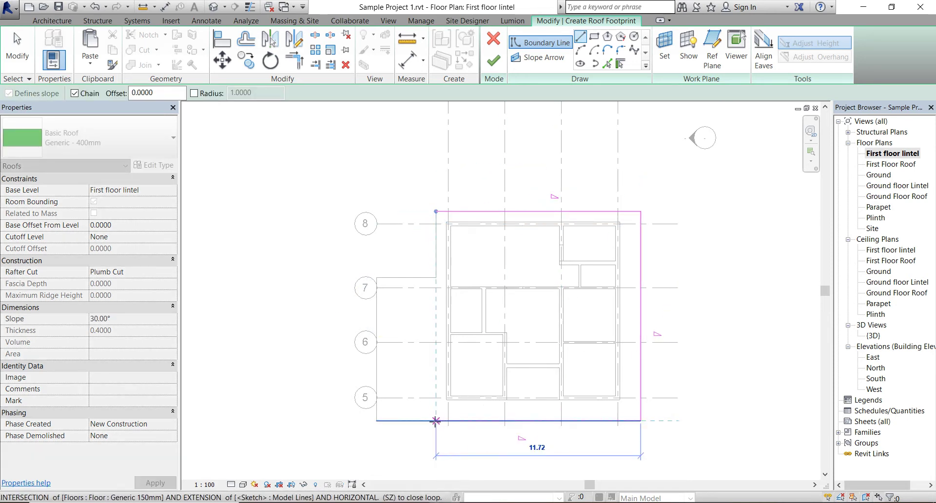
{"action": "left_click", "coordinate": [435, 420]}
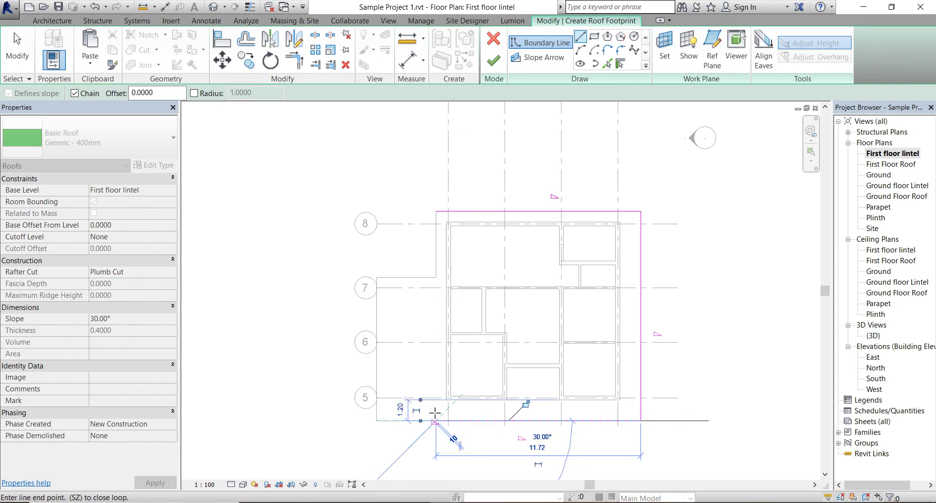
{"action": "left_click", "coordinate": [435, 211]}
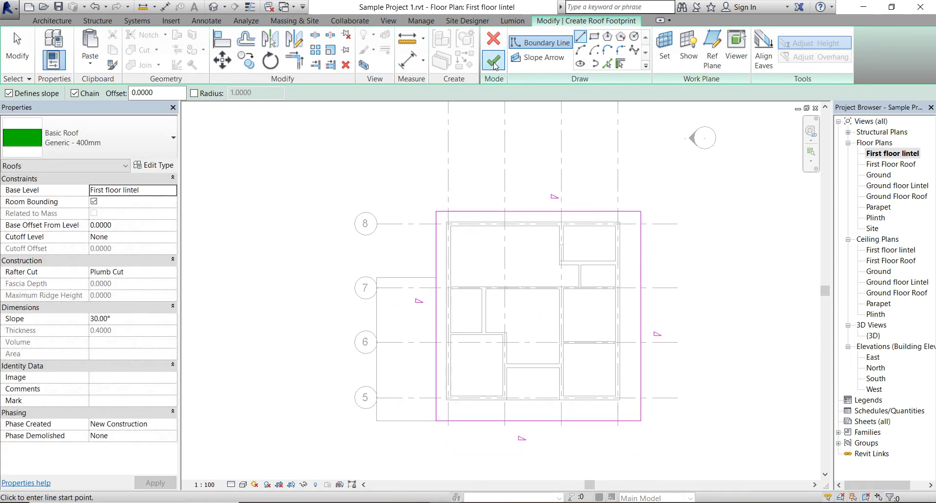
Step: Set the roof type to Generic - 125mm, finish the roof and attach the highlighted walls to it
{"action": "left_click", "coordinate": [104, 145]}
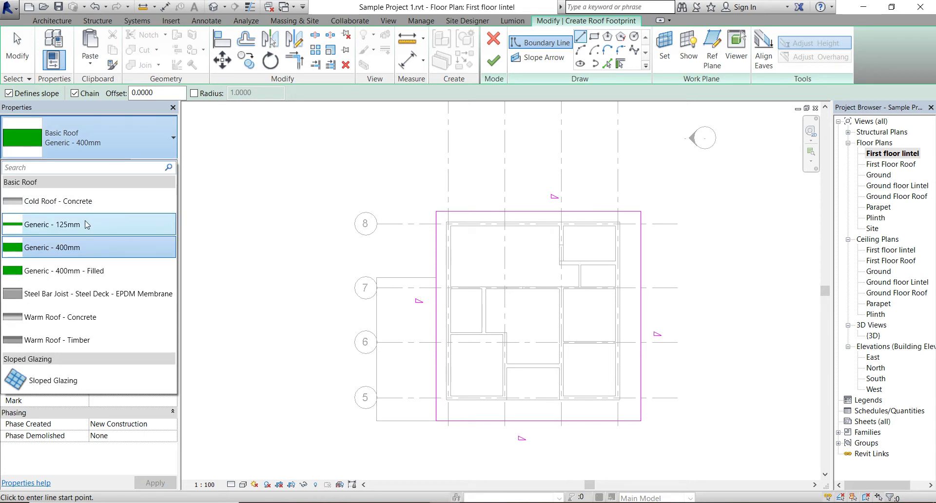
{"action": "mouse_move", "coordinate": [86, 226]}
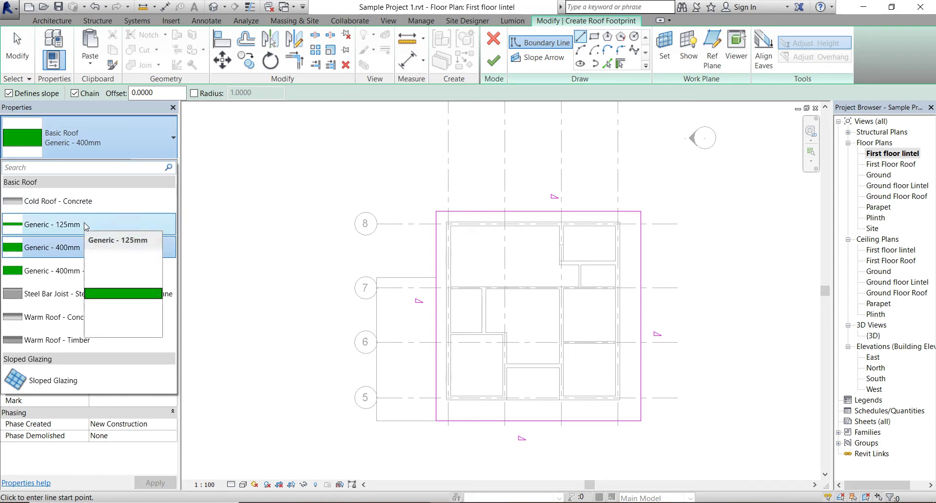
{"action": "left_click", "coordinate": [50, 225]}
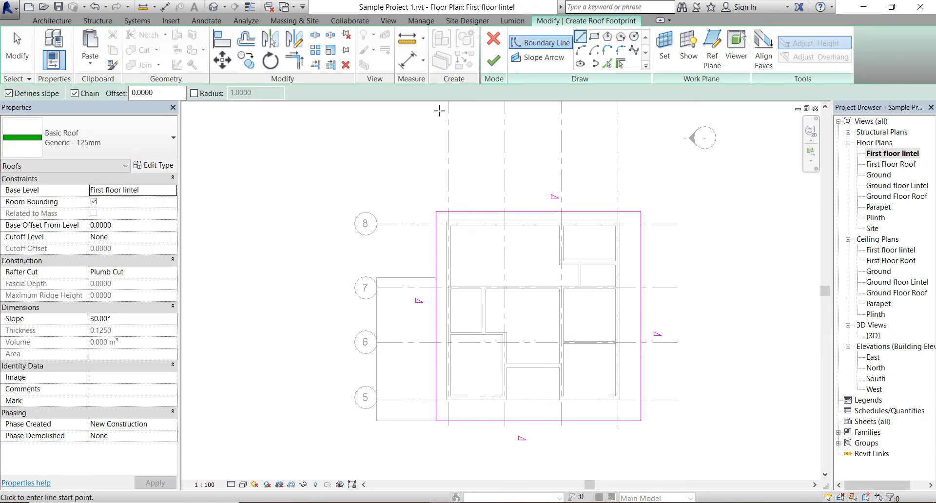
{"action": "left_click", "coordinate": [494, 61]}
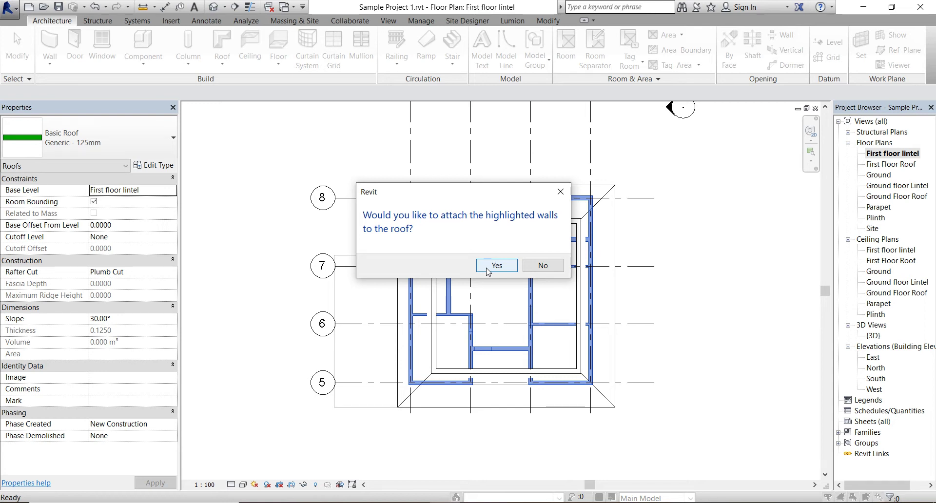
{"action": "left_click", "coordinate": [496, 265]}
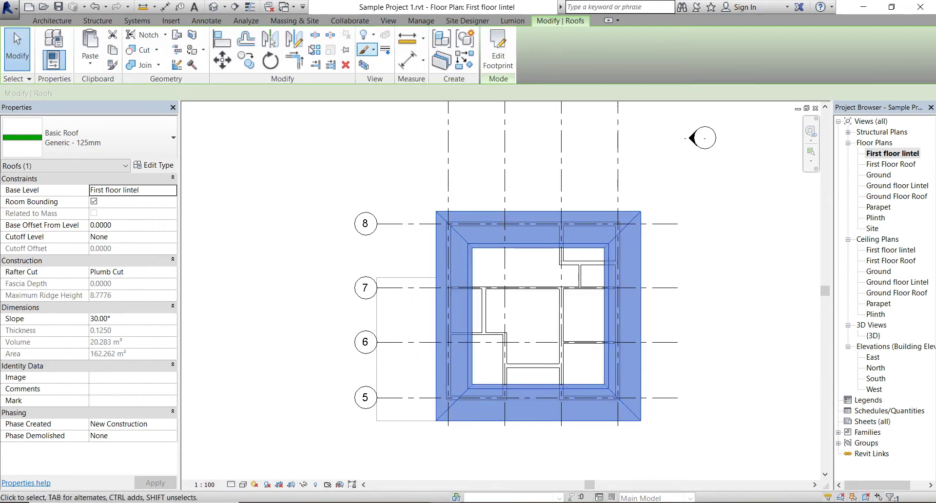
Step: Edit the roof's footprint on the First floor lintel plan and remove slope definition from its north and south edges to form gable ends
{"action": "left_click", "coordinate": [213, 7]}
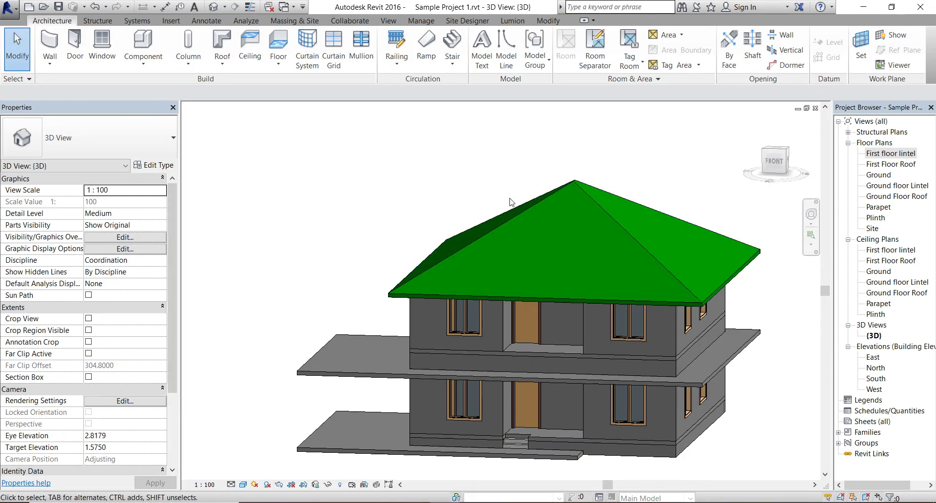
{"action": "scroll", "coordinate": [448, 190], "scroll_direction": "down", "scroll_amount": 2}
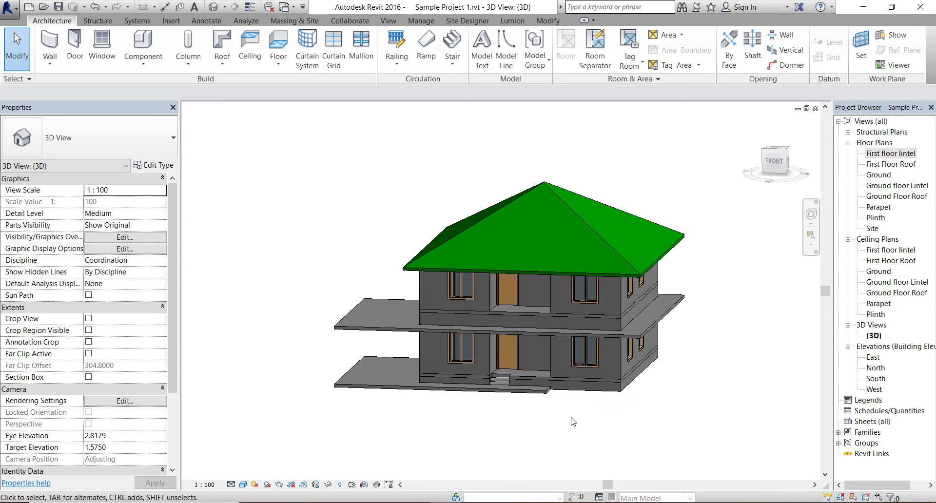
{"action": "middle_click_drag", "start_coordinate": [557, 416], "coordinate": [579, 403], "text": "shift"}
{"action": "scroll", "coordinate": [580, 388], "scroll_direction": "up", "scroll_amount": 2}
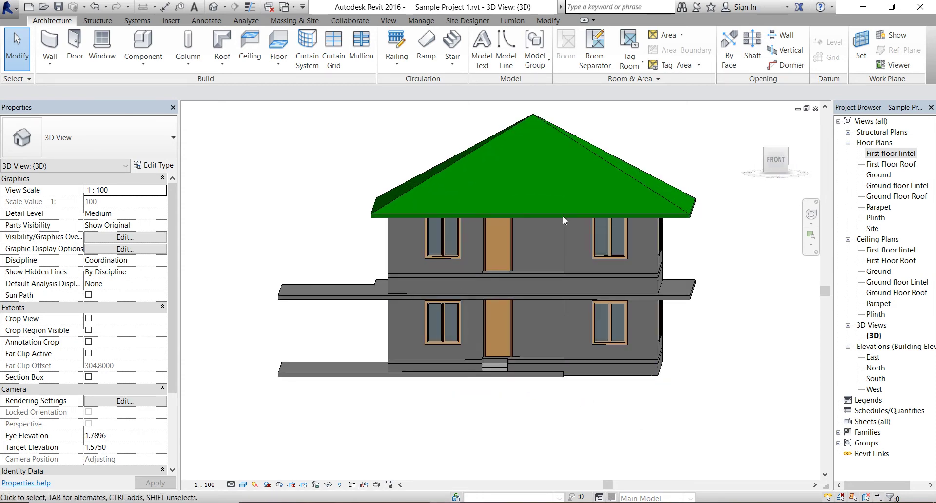
{"action": "left_click", "coordinate": [652, 215]}
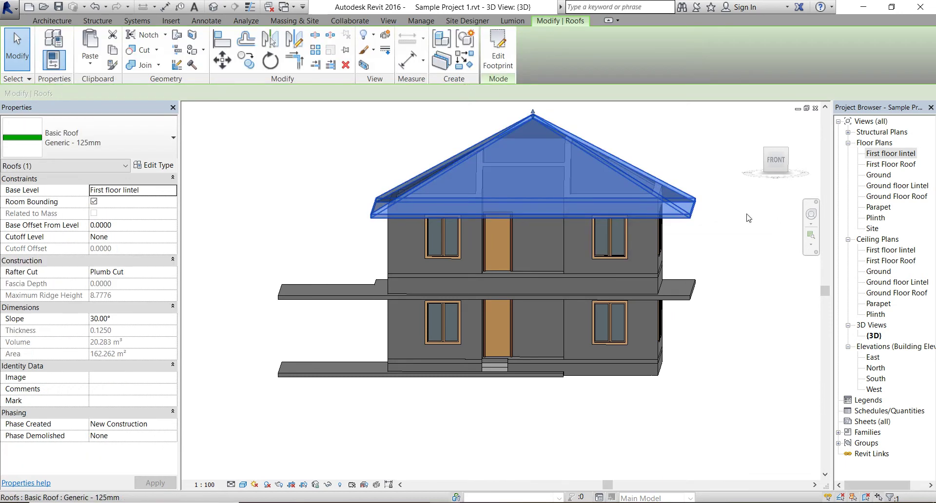
{"action": "double_click", "coordinate": [886, 157]}
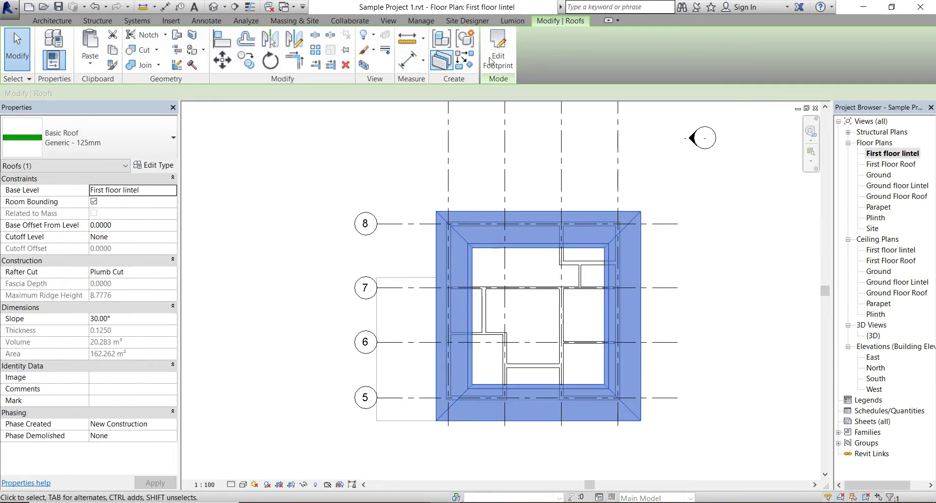
{"action": "left_click", "coordinate": [497, 54]}
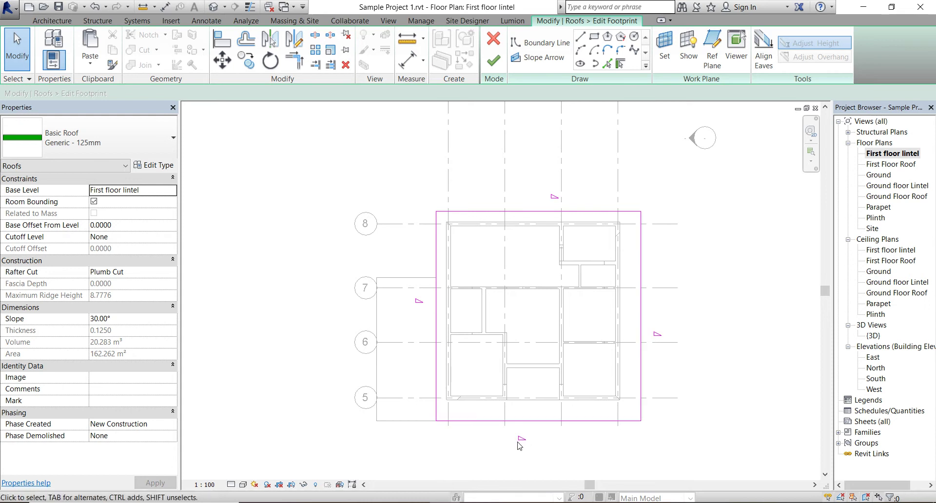
{"action": "left_click", "coordinate": [547, 211]}
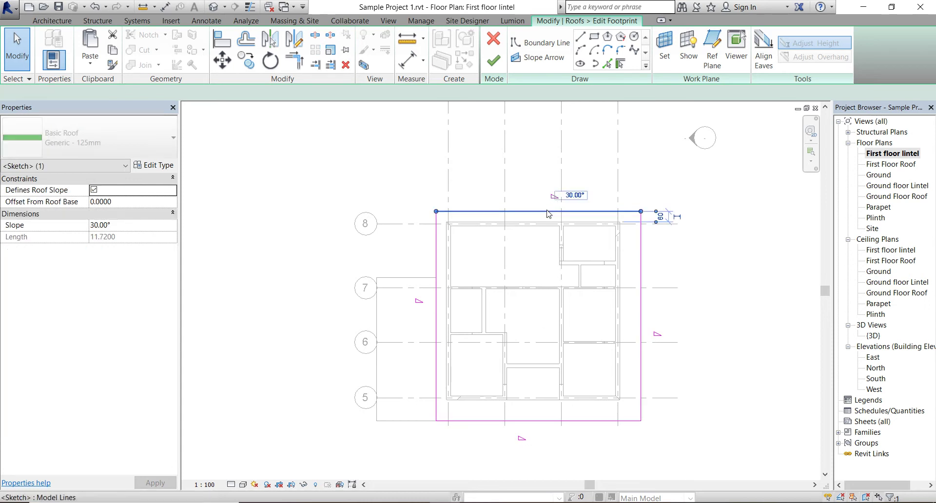
{"action": "left_click", "coordinate": [559, 420], "text": "ctrl"}
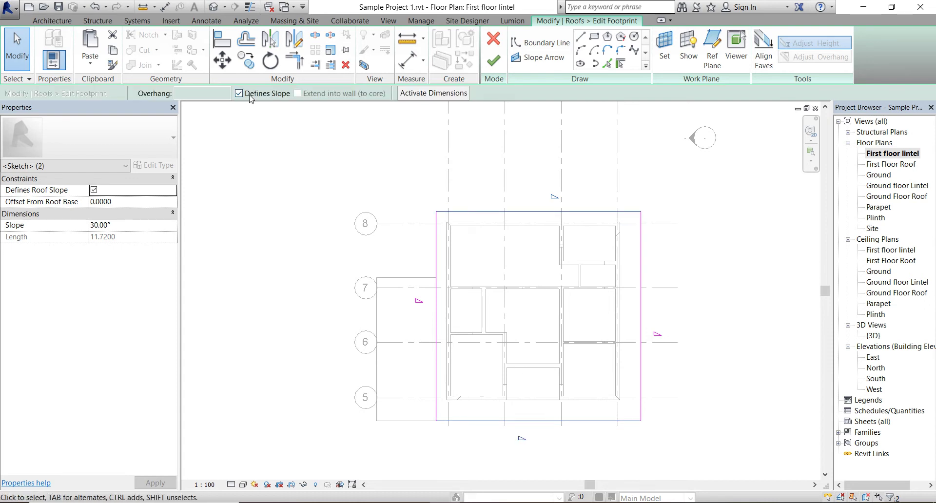
{"action": "left_click", "coordinate": [250, 96]}
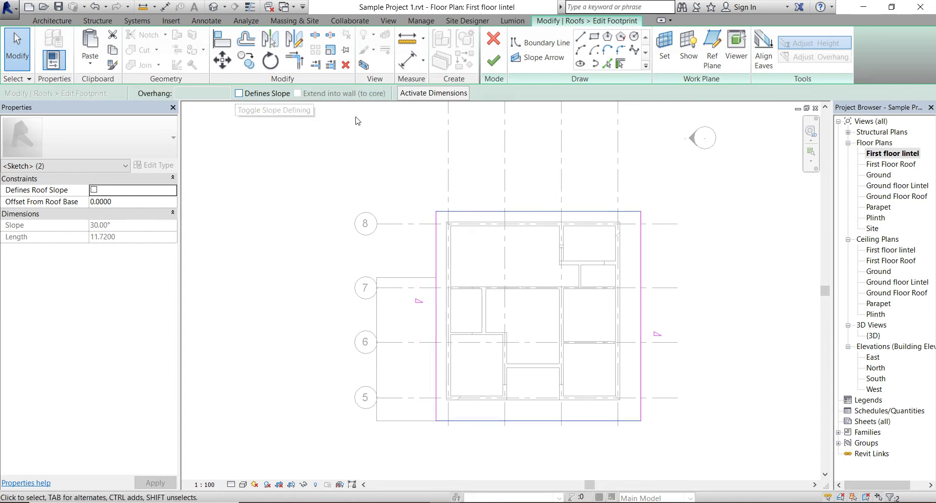
{"action": "left_click", "coordinate": [501, 71]}
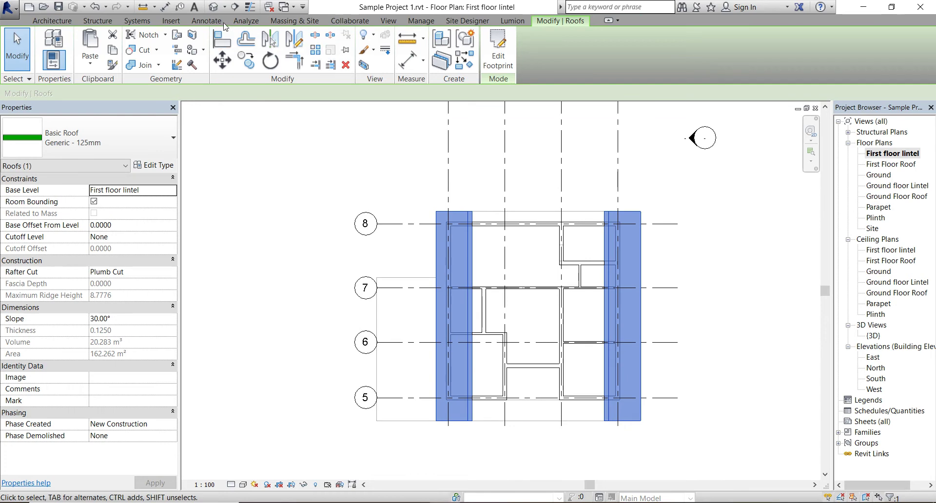
Step: In the 3D view, set the gable roof's slope to 15°
{"action": "left_click", "coordinate": [213, 8]}
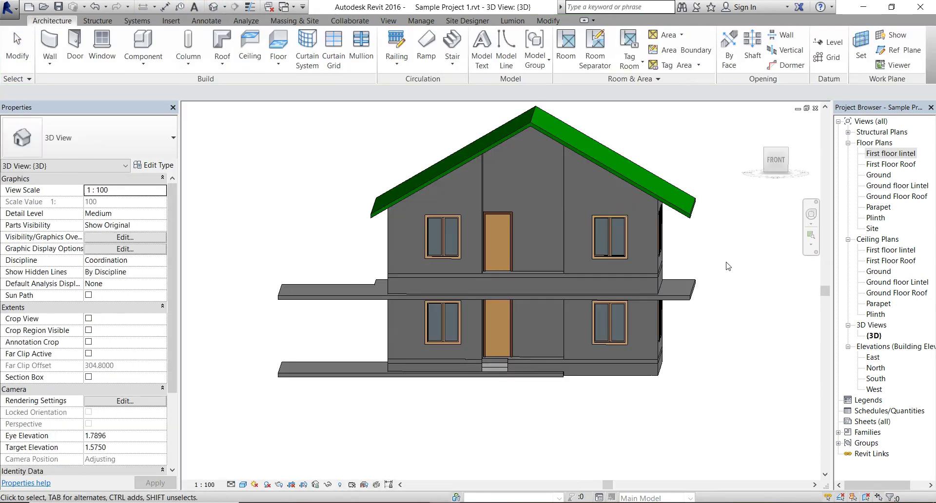
{"action": "middle_click_drag", "start_coordinate": [622, 424], "coordinate": [567, 434], "text": "shift"}
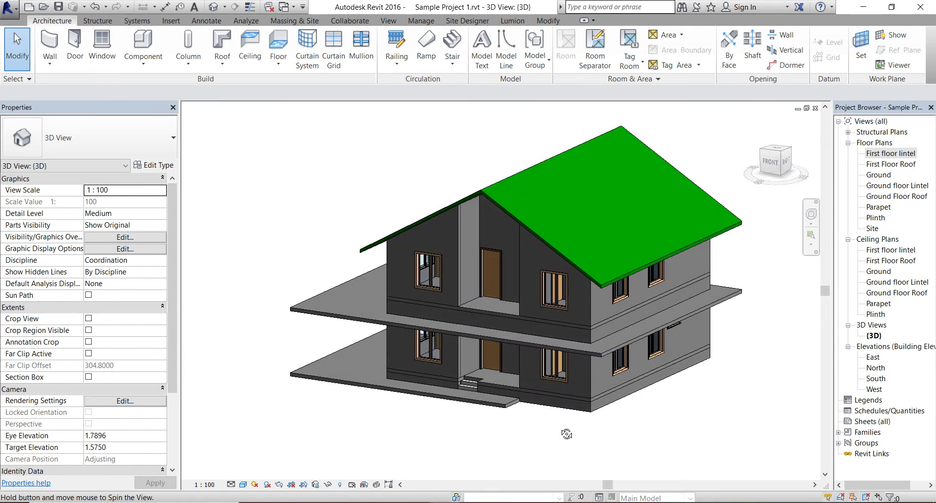
{"action": "middle_click_drag", "start_coordinate": [579, 436], "coordinate": [653, 370], "text": "shift"}
{"action": "left_click", "coordinate": [615, 166]}
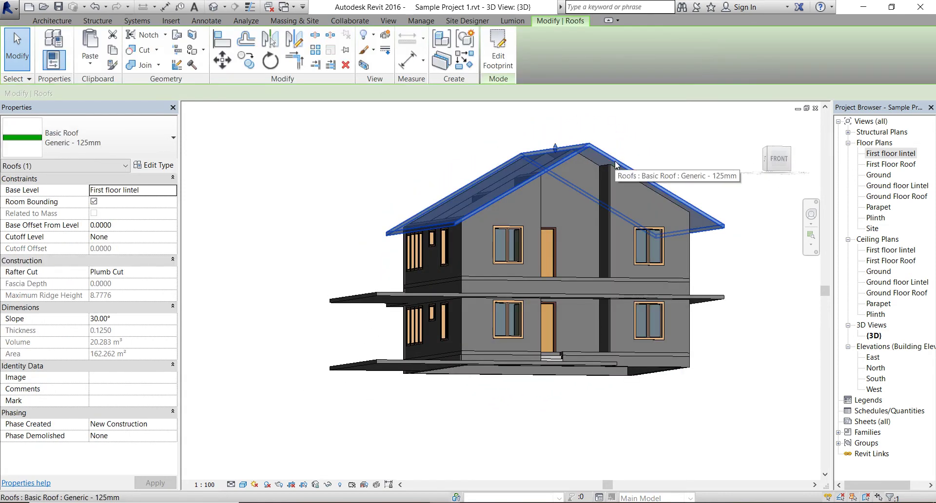
{"action": "left_click", "coordinate": [165, 322]}
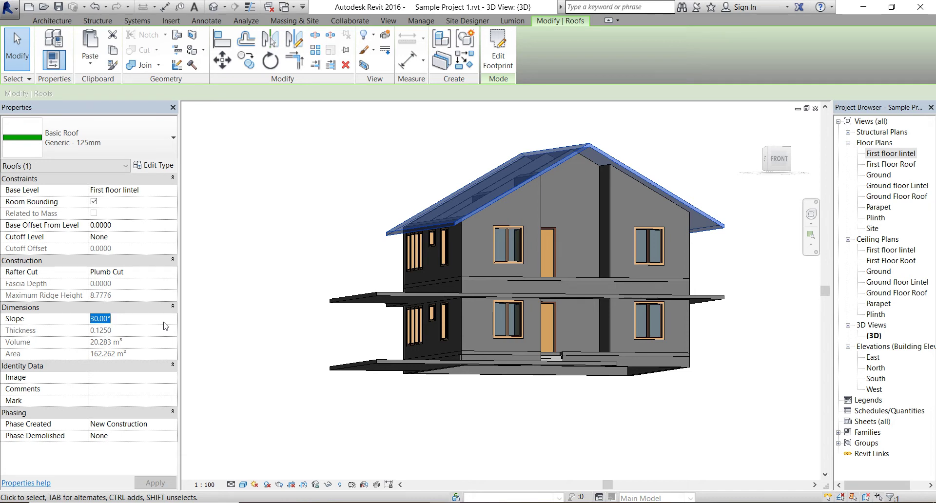
{"action": "type", "text": "15"}
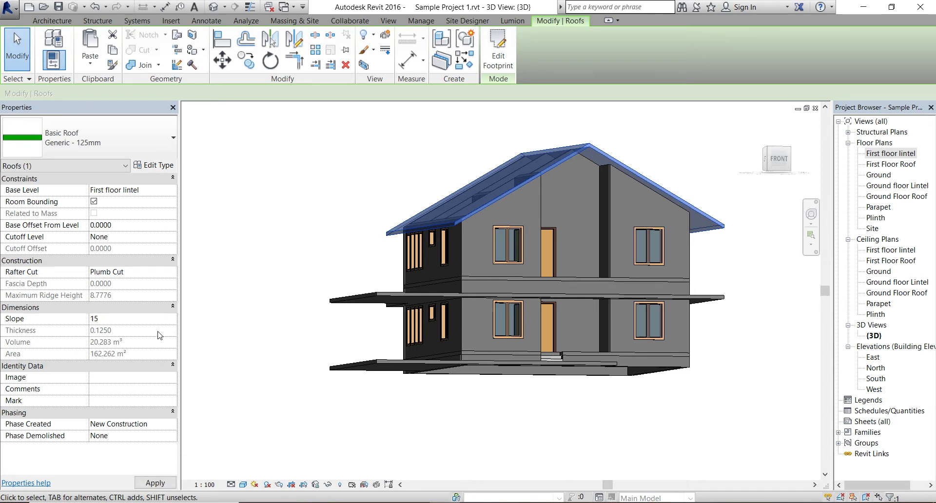
{"action": "key", "text": "Return"}
{"action": "left_click", "coordinate": [329, 226]}
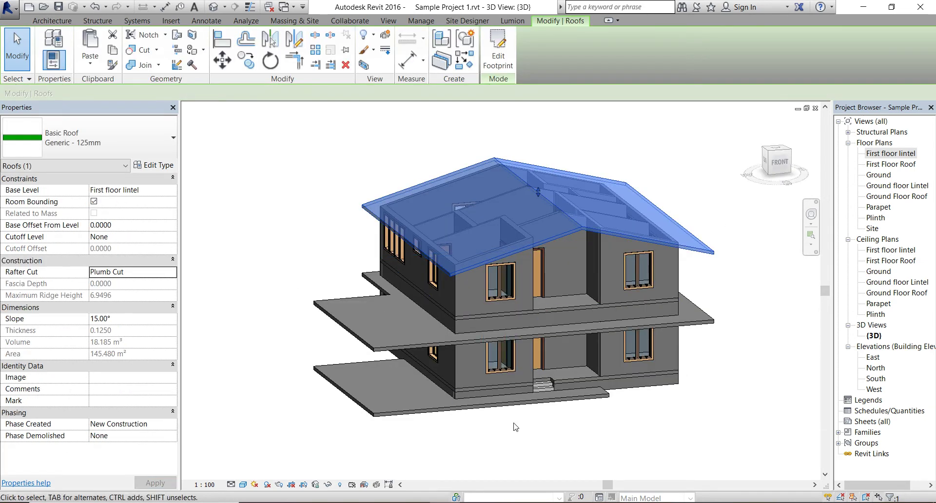
Step: Examine the roof, its eaves and the attached upper-storey walls from several sides in the 3D view
{"action": "middle_click_drag", "start_coordinate": [514, 429], "coordinate": [489, 374], "text": "shift"}
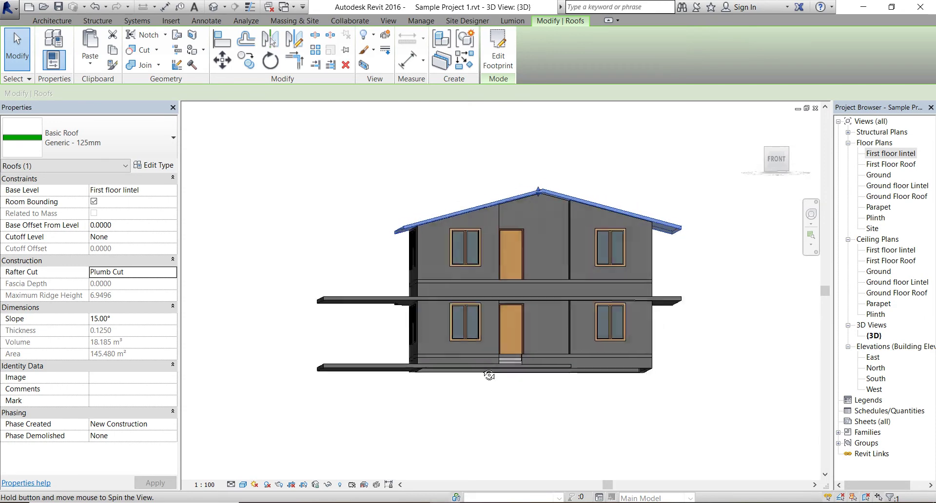
{"action": "middle_click_drag", "start_coordinate": [451, 238], "coordinate": [512, 199], "text": "shift"}
{"action": "scroll", "coordinate": [505, 195], "scroll_direction": "up", "scroll_amount": 5}
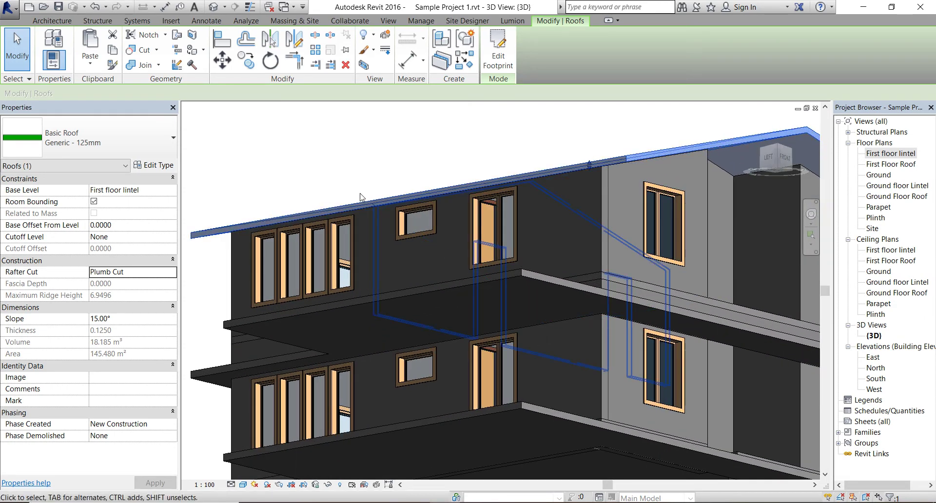
{"action": "scroll", "coordinate": [361, 196], "scroll_direction": "down", "scroll_amount": 6}
{"action": "middle_click_drag", "start_coordinate": [666, 312], "coordinate": [459, 385], "text": "shift"}
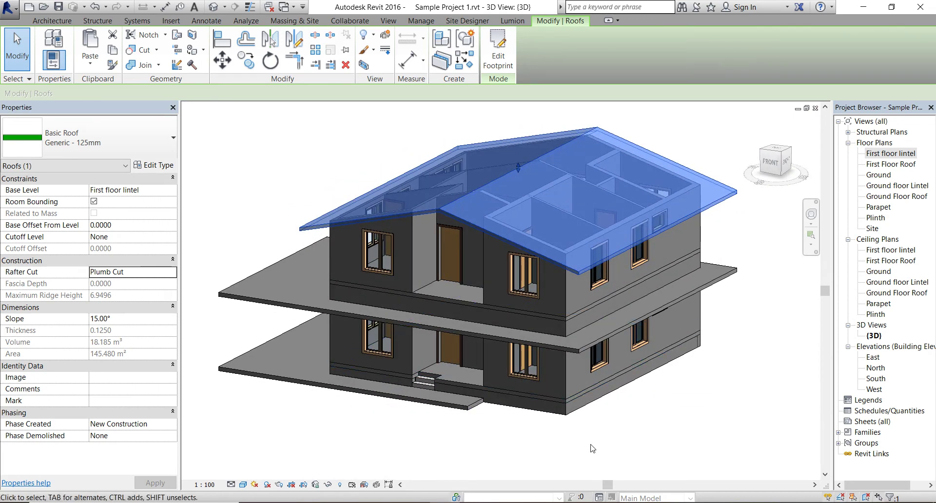
{"action": "left_click", "coordinate": [576, 442]}
{"action": "scroll", "coordinate": [318, 427], "scroll_direction": "up", "scroll_amount": 1}
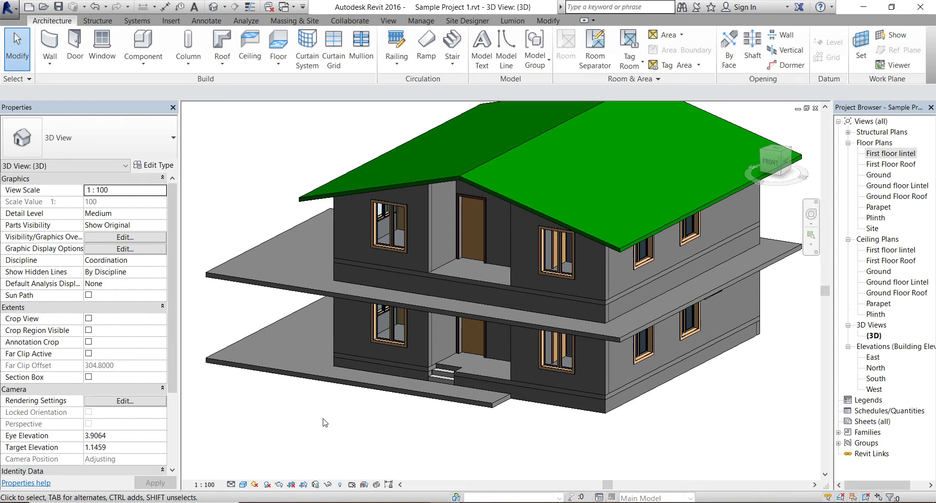
{"action": "scroll", "coordinate": [370, 445], "scroll_direction": "down", "scroll_amount": 1}
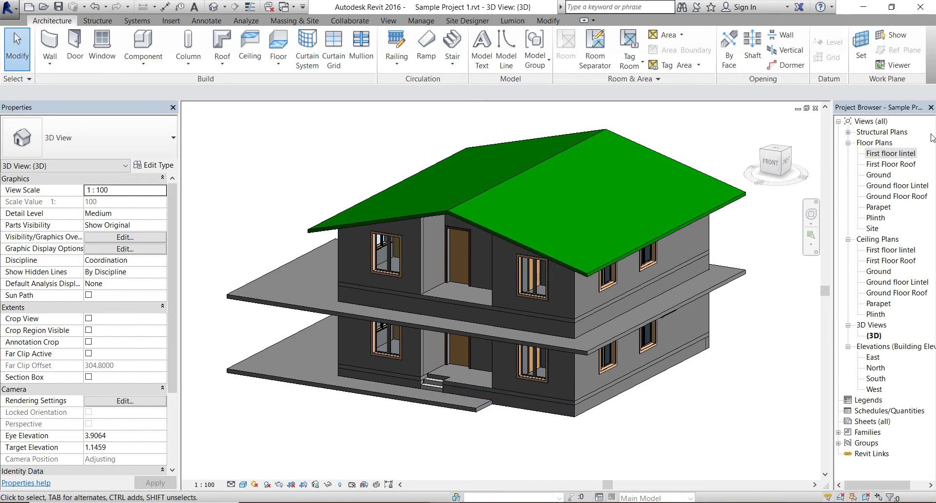
Step: On the Ground floor plan, place a 457 x 475mm M_Rectangular Column where grid 7 meets the floor slab's west edge
{"action": "double_click", "coordinate": [878, 177]}
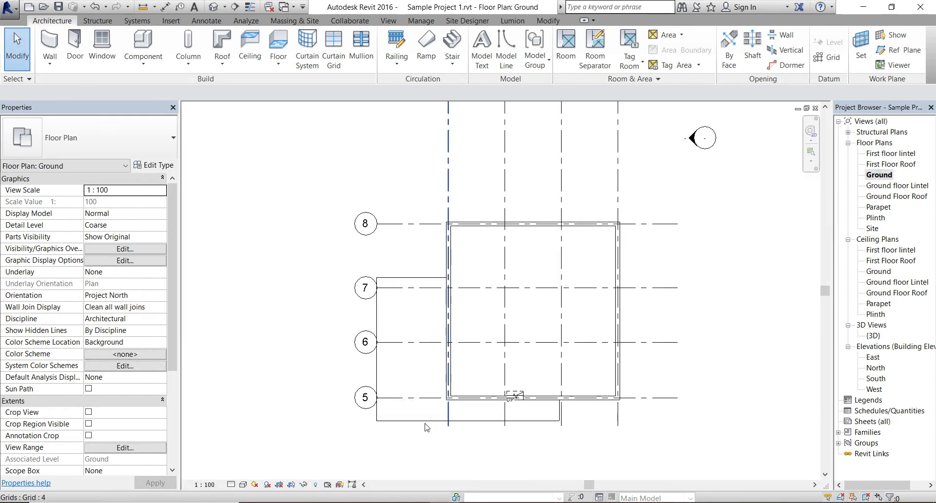
{"action": "scroll", "coordinate": [426, 428], "scroll_direction": "up", "scroll_amount": 2}
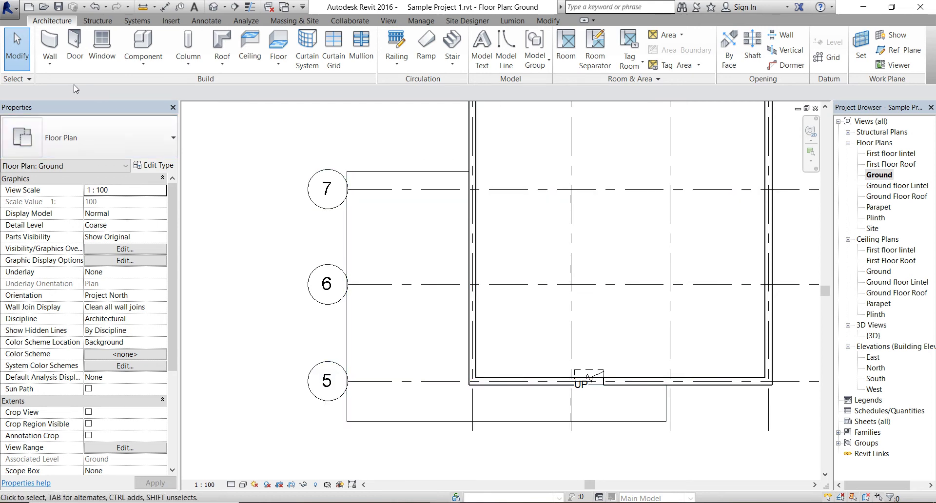
{"action": "left_click", "coordinate": [182, 69]}
{"action": "left_click", "coordinate": [193, 102]}
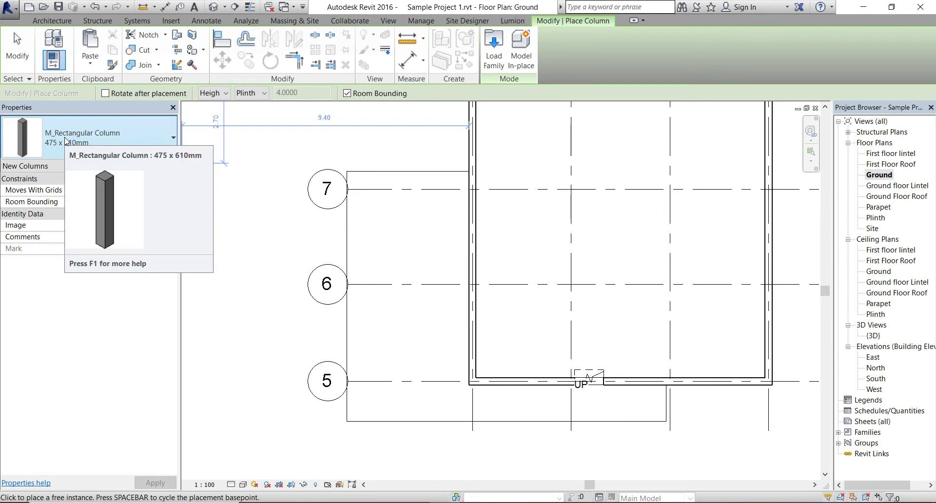
{"action": "left_click", "coordinate": [163, 145]}
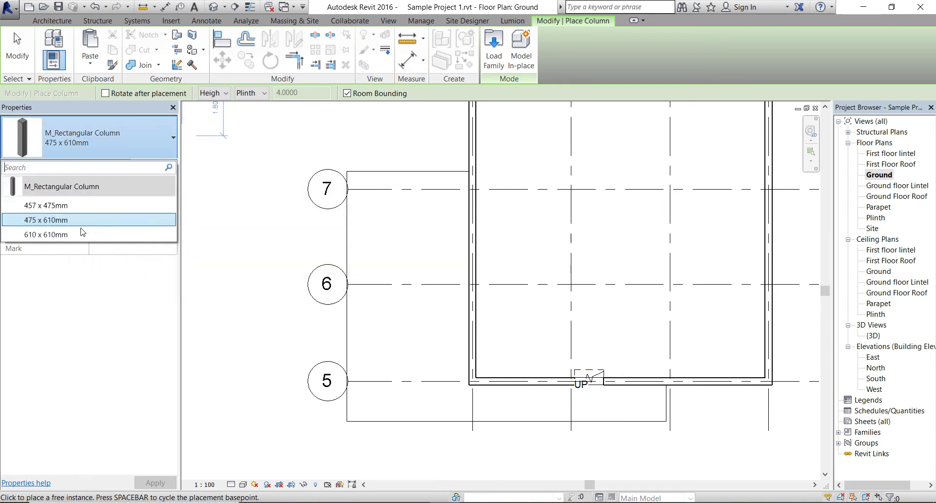
{"action": "left_click", "coordinate": [36, 206]}
{"action": "scroll", "coordinate": [348, 190], "scroll_direction": "up", "scroll_amount": 3}
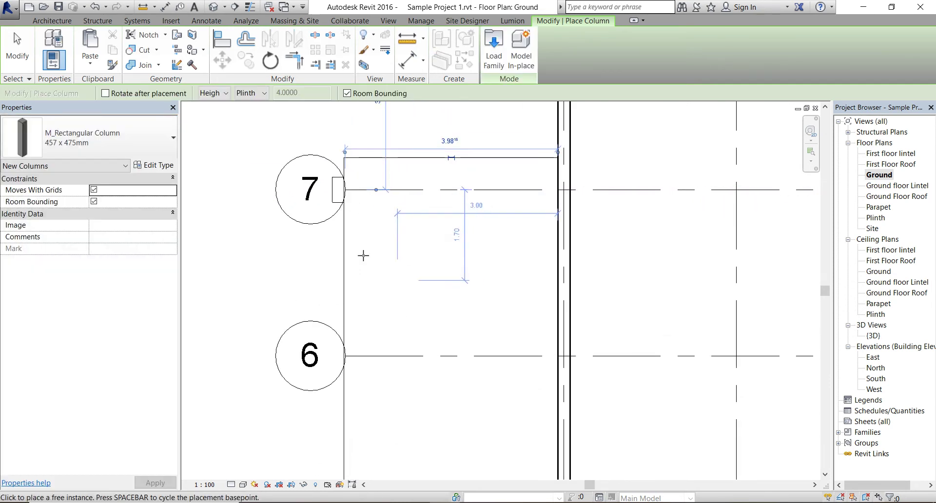
Step: Place a second 457 x 475mm column at the end of grid 5 on the slab's west edge
{"action": "scroll", "coordinate": [418, 255], "scroll_direction": "down", "scroll_amount": 2}
{"action": "scroll", "coordinate": [297, 329], "scroll_direction": "down", "scroll_amount": 2}
{"action": "scroll", "coordinate": [291, 331], "scroll_direction": "up", "scroll_amount": 3}
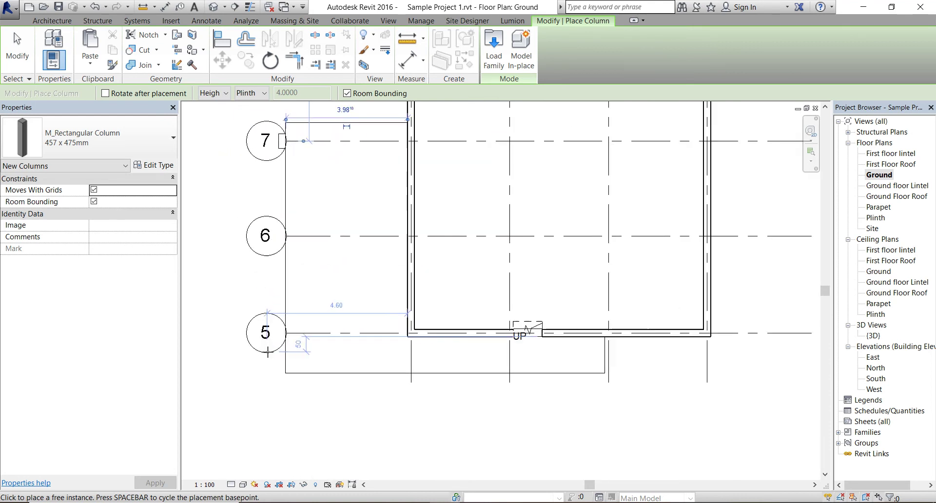
{"action": "scroll", "coordinate": [291, 330], "scroll_direction": "up", "scroll_amount": 5}
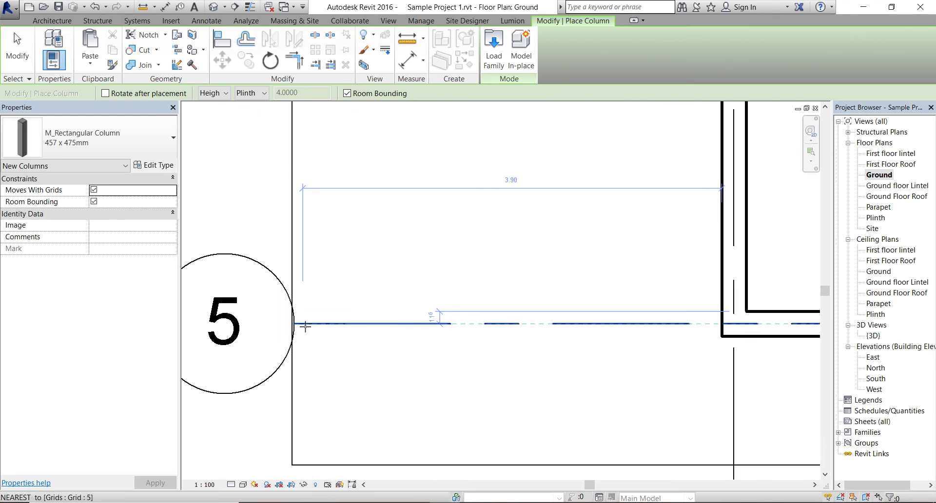
{"action": "scroll", "coordinate": [289, 326], "scroll_direction": "up", "scroll_amount": 1}
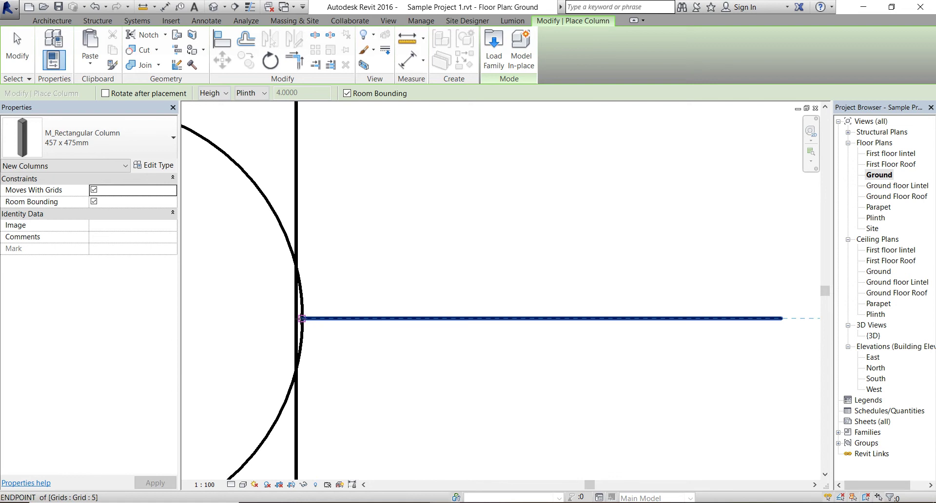
{"action": "left_click", "coordinate": [302, 319]}
{"action": "scroll", "coordinate": [377, 317], "scroll_direction": "down", "scroll_amount": 2}
{"action": "scroll", "coordinate": [379, 317], "scroll_direction": "down", "scroll_amount": 2}
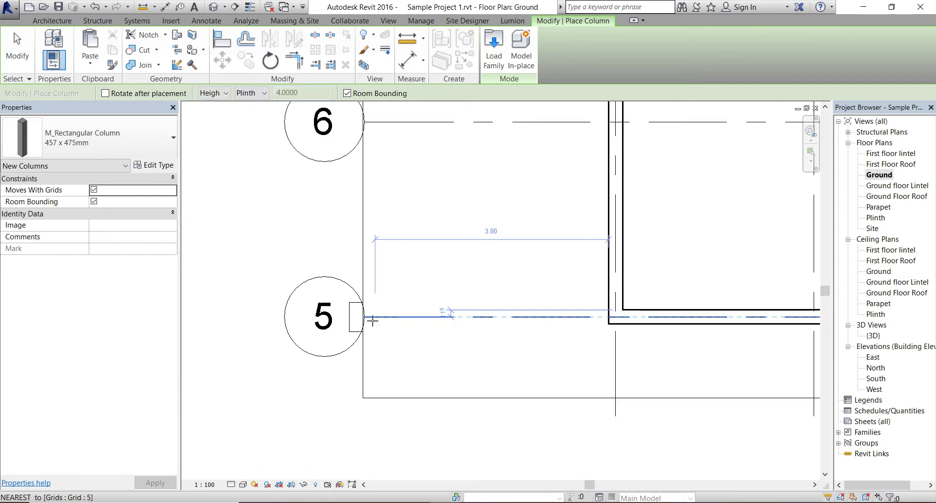
{"action": "key", "text": "Escape"}
{"action": "key", "text": "Escape"}
{"action": "scroll", "coordinate": [372, 318], "scroll_direction": "down", "scroll_amount": 1}
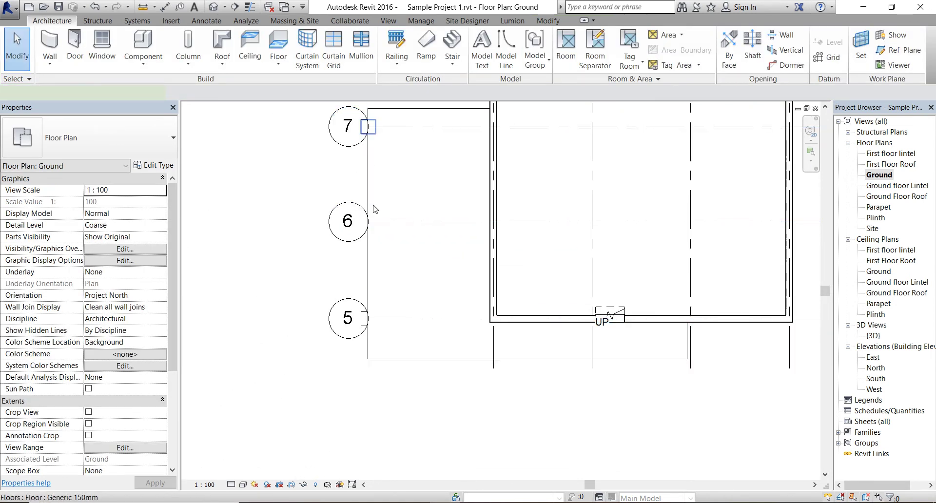
Step: Move both columns together onto the slab so their outer faces align with its west edge
{"action": "left_click", "coordinate": [365, 128]}
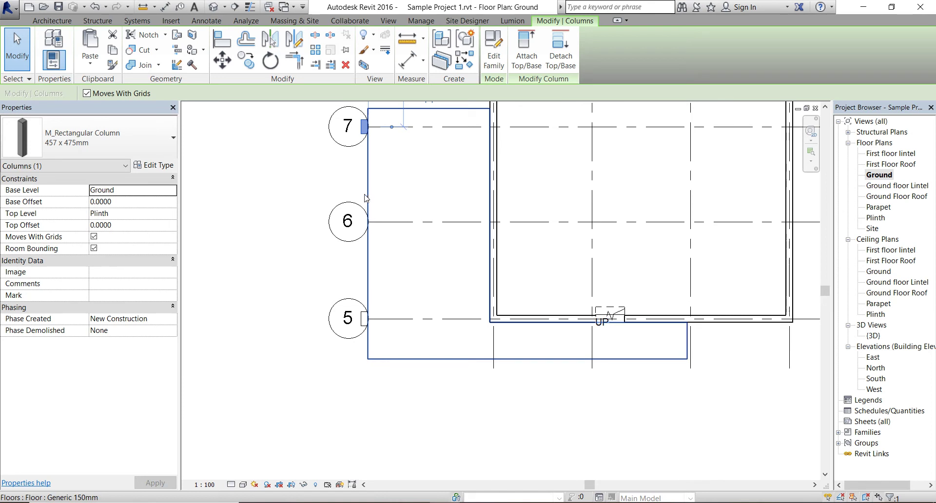
{"action": "left_click", "coordinate": [363, 323], "text": "ctrl"}
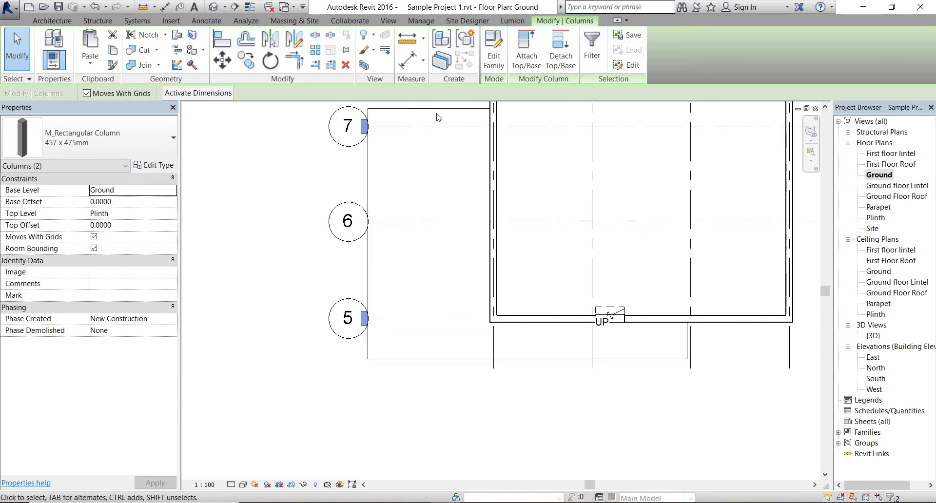
{"action": "scroll", "coordinate": [437, 117], "scroll_direction": "up", "scroll_amount": 2}
{"action": "left_click", "coordinate": [222, 66]}
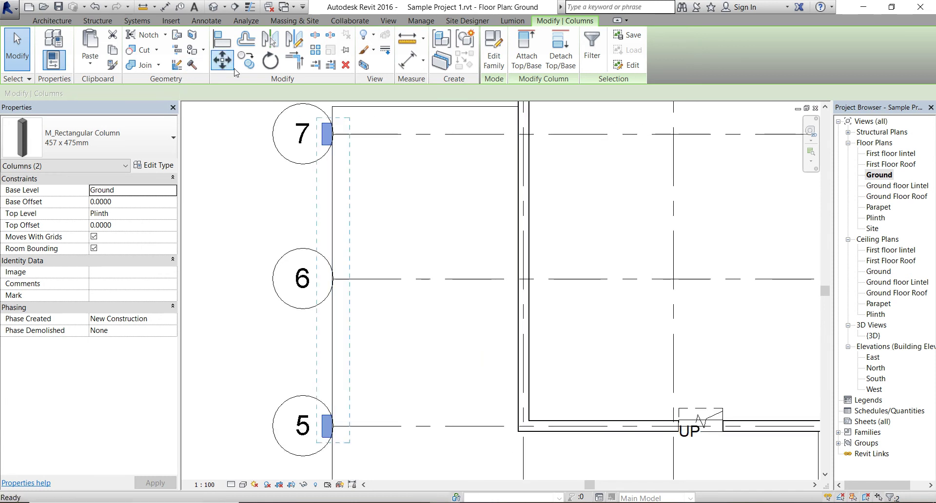
{"action": "scroll", "coordinate": [302, 131], "scroll_direction": "up", "scroll_amount": 2}
{"action": "left_click", "coordinate": [354, 136]}
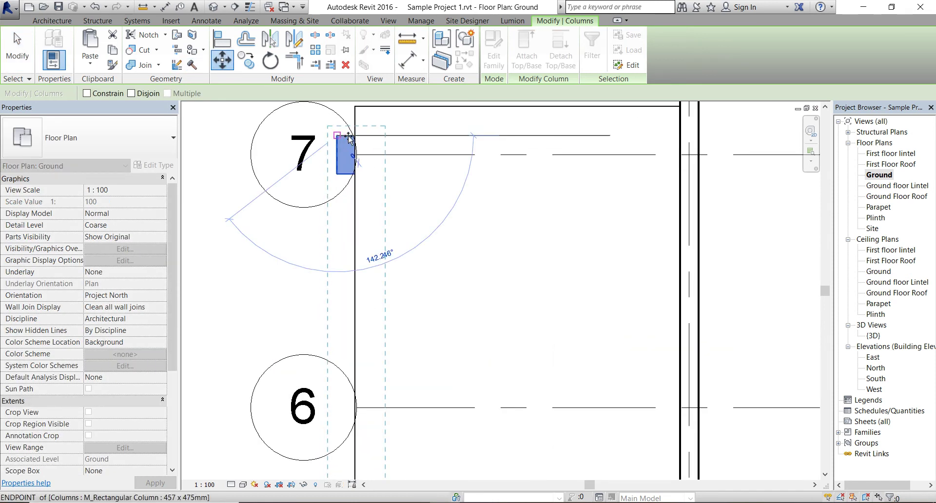
{"action": "scroll", "coordinate": [356, 137], "scroll_direction": "up", "scroll_amount": 4}
{"action": "scroll", "coordinate": [357, 136], "scroll_direction": "up", "scroll_amount": 1}
{"action": "left_click", "coordinate": [342, 137]}
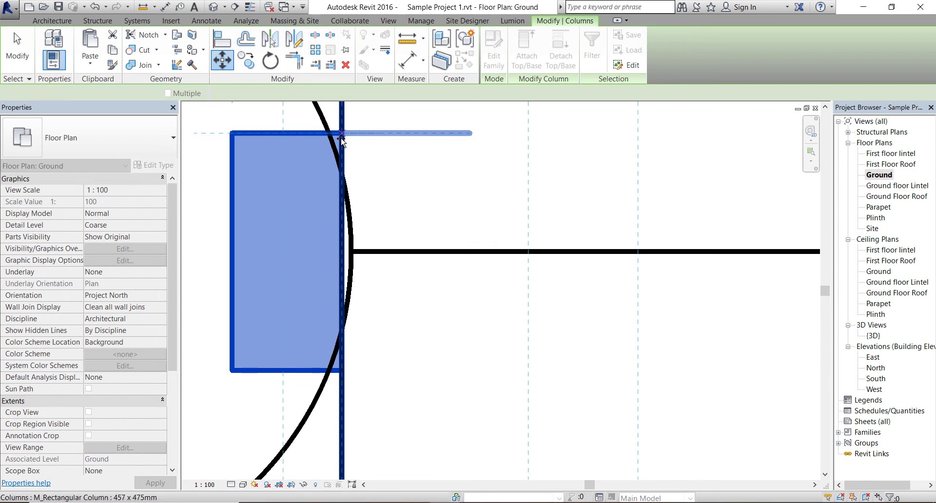
{"action": "scroll", "coordinate": [452, 145], "scroll_direction": "down", "scroll_amount": 7}
{"action": "scroll", "coordinate": [453, 148], "scroll_direction": "down", "scroll_amount": 4}
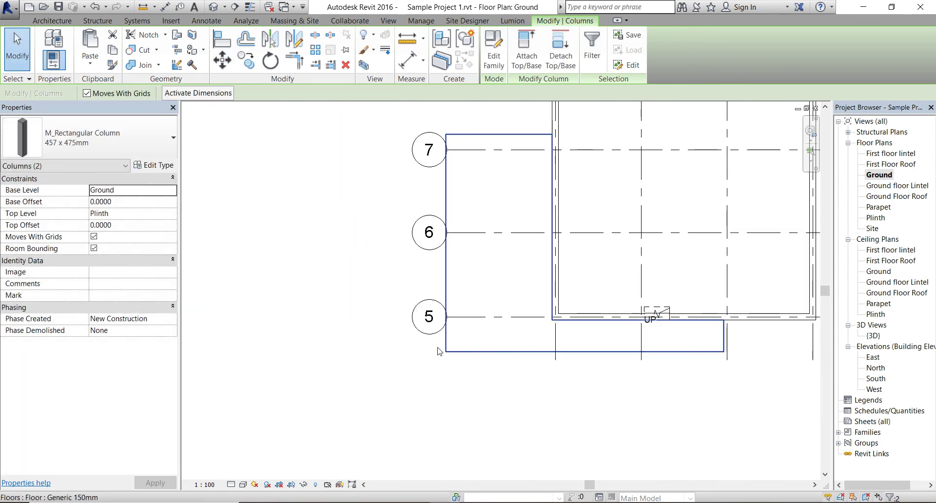
Step: Set the top level of both columns to Ground Floor Roof
{"action": "left_click", "coordinate": [171, 216]}
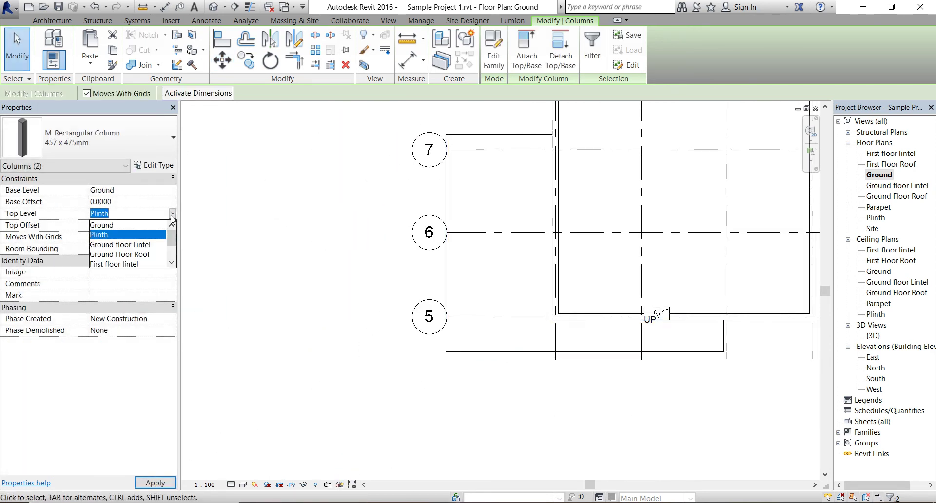
{"action": "scroll", "coordinate": [149, 252], "scroll_direction": "down", "scroll_amount": 1}
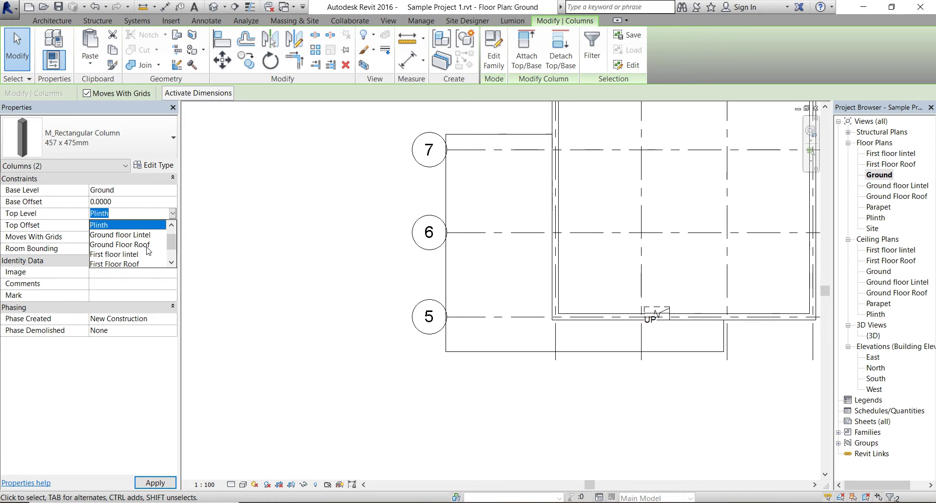
{"action": "left_click", "coordinate": [147, 245]}
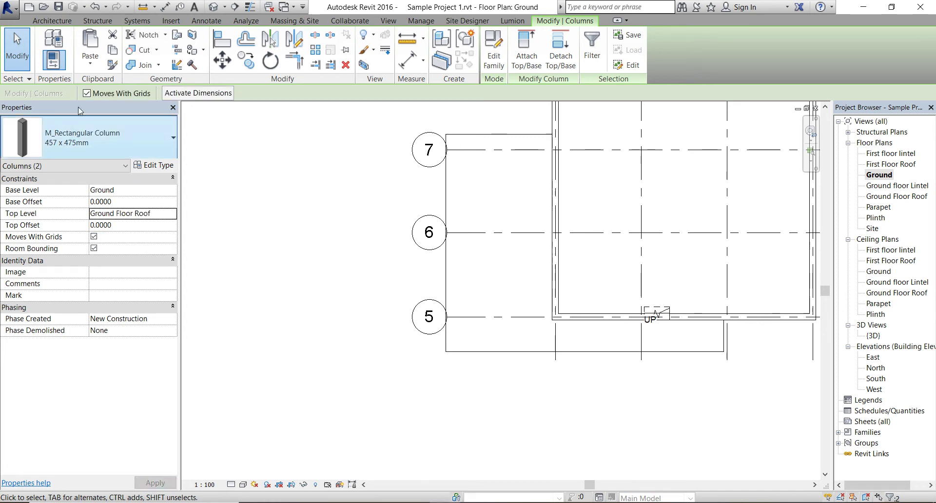
Step: In the 3D view, attach the tops of both columns to the slab between the two storeys
{"action": "left_click", "coordinate": [220, 6]}
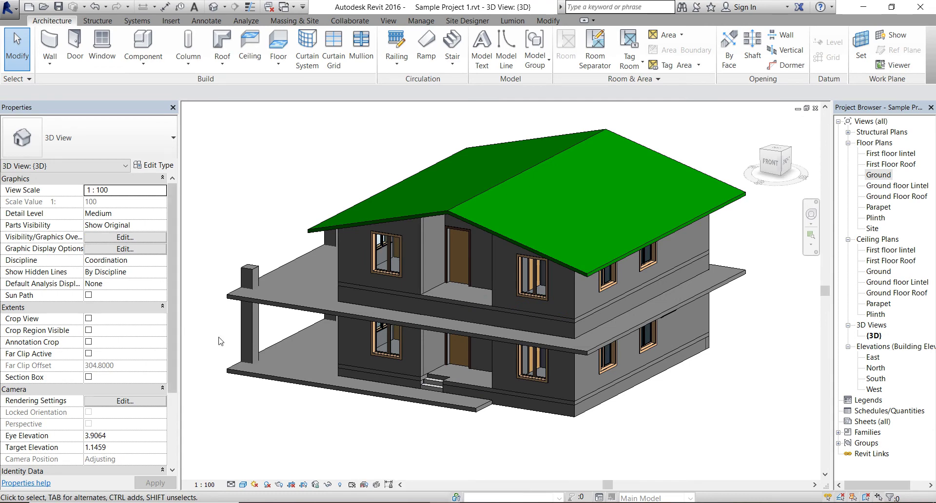
{"action": "left_click", "coordinate": [244, 331]}
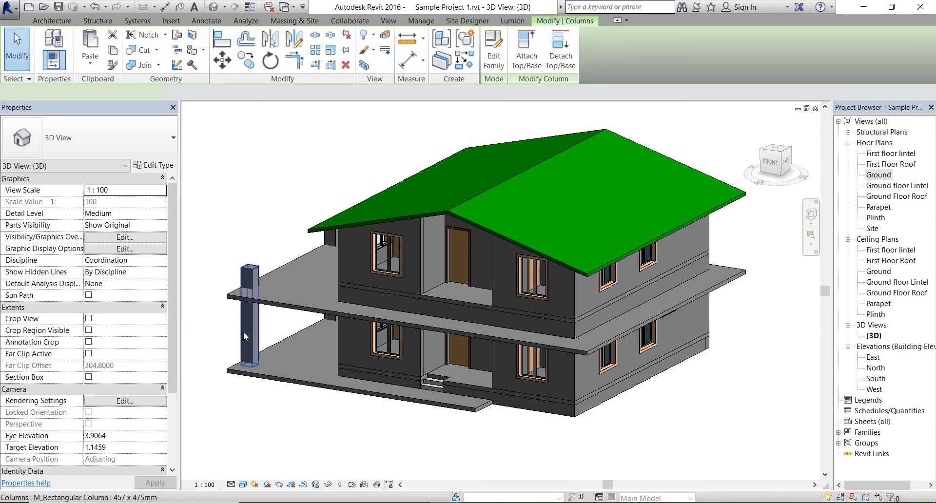
{"action": "left_click", "coordinate": [327, 238], "text": "ctrl"}
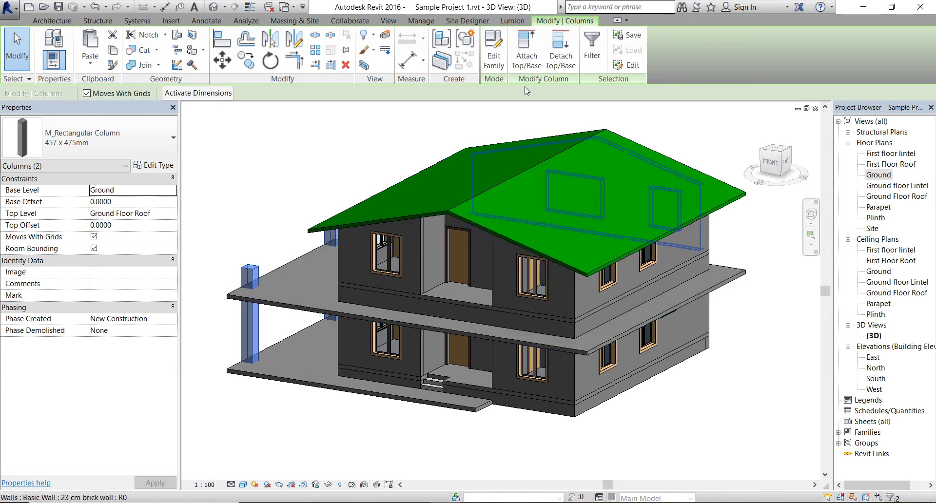
{"action": "left_click", "coordinate": [530, 67]}
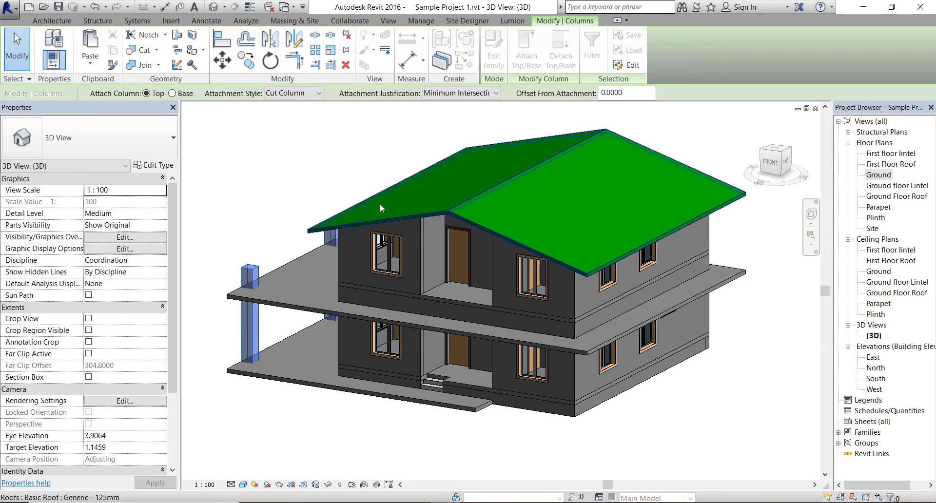
{"action": "left_click", "coordinate": [296, 308]}
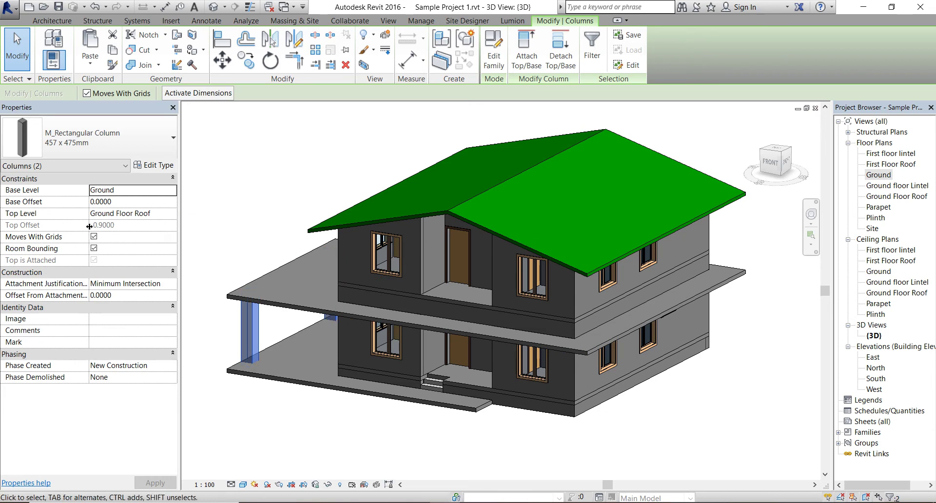
{"action": "left_click", "coordinate": [267, 207]}
{"action": "scroll", "coordinate": [665, 391], "scroll_direction": "down", "scroll_amount": 1}
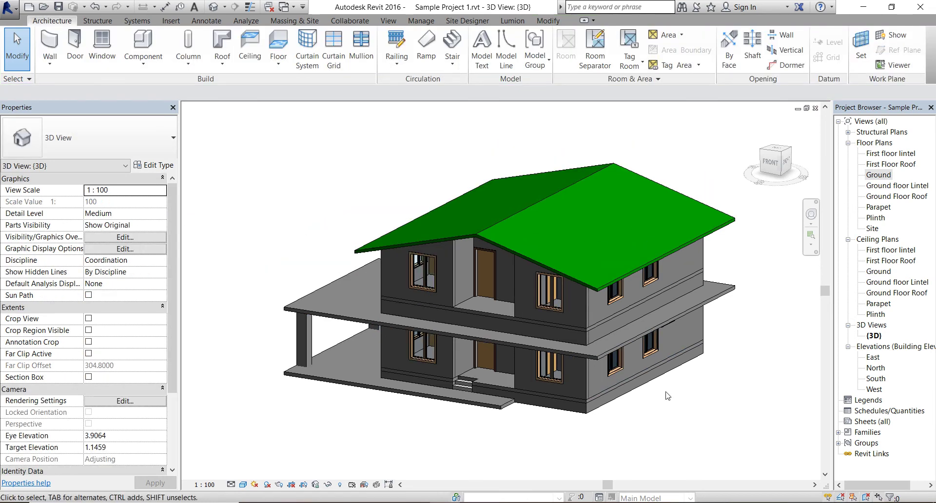
Step: Set the slab between the storeys to the Ground Floor Roof level with a height offset of 0
{"action": "left_click", "coordinate": [505, 344]}
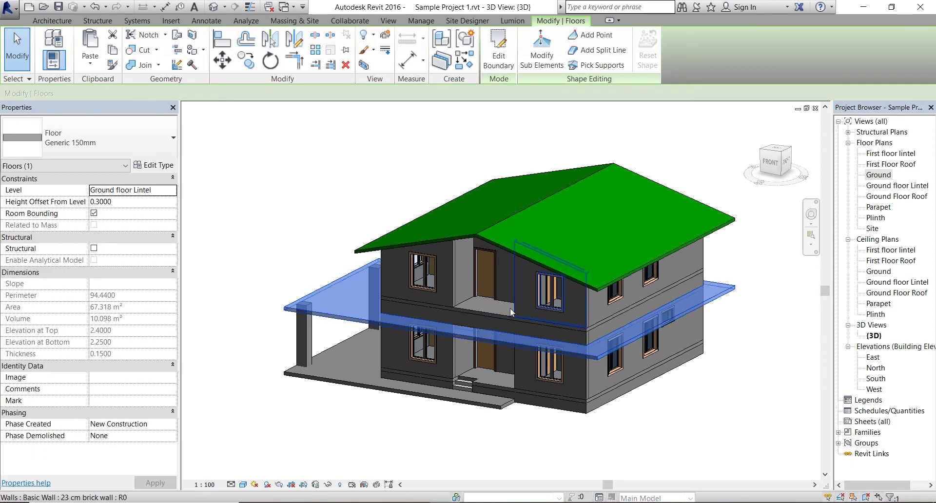
{"action": "left_click", "coordinate": [173, 190]}
{"action": "left_click", "coordinate": [133, 232]}
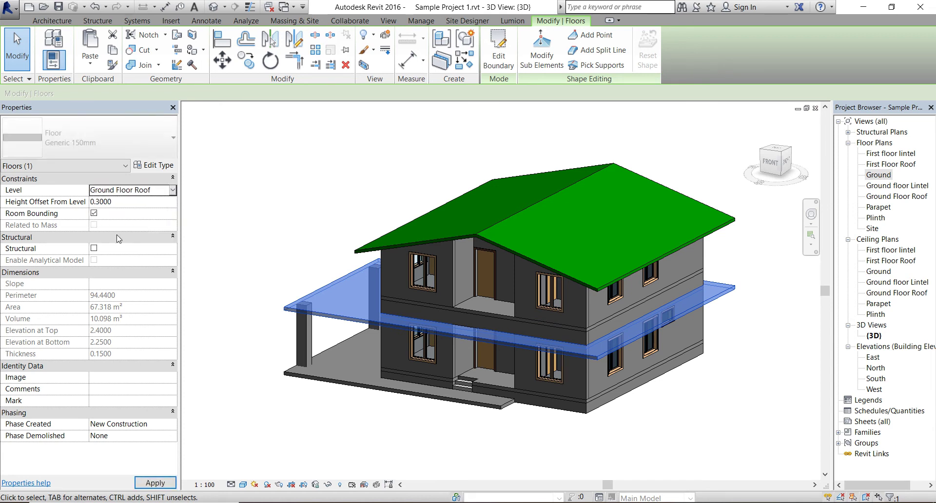
{"action": "left_click", "coordinate": [121, 202]}
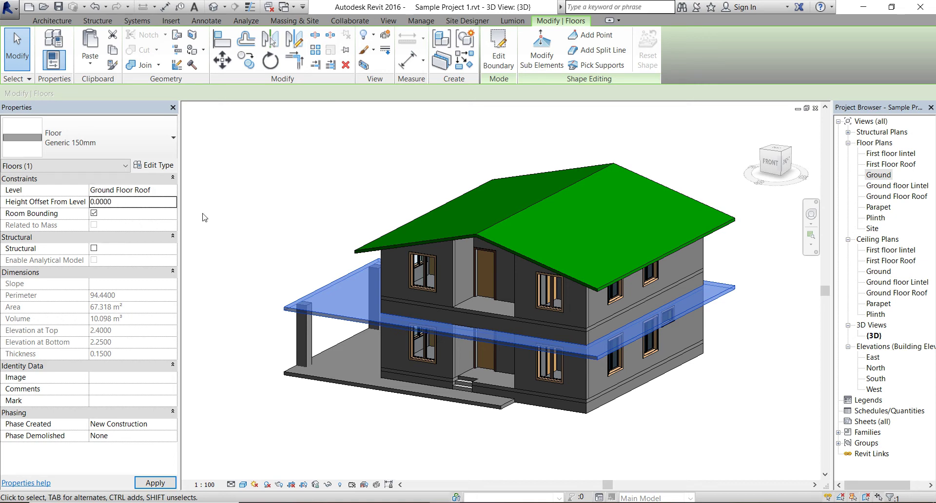
{"action": "left_click", "coordinate": [323, 216]}
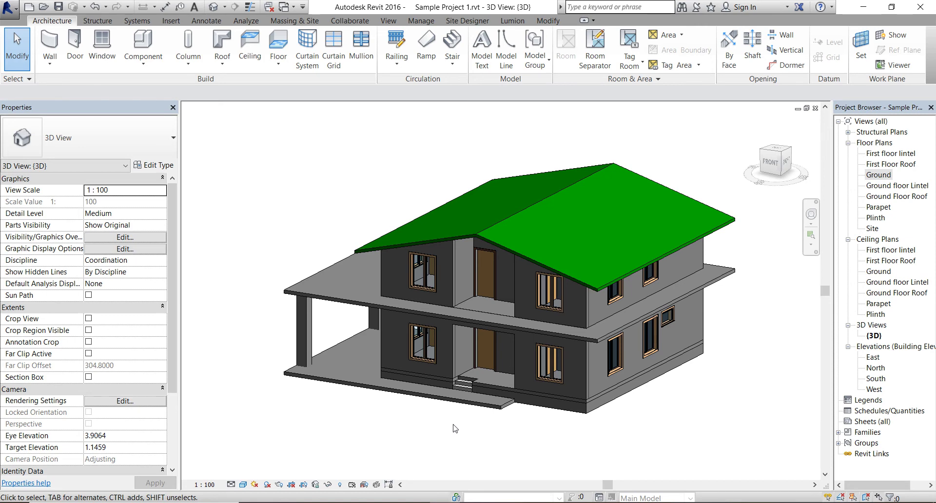
{"action": "middle_click_drag", "start_coordinate": [454, 430], "coordinate": [539, 411], "text": "shift"}
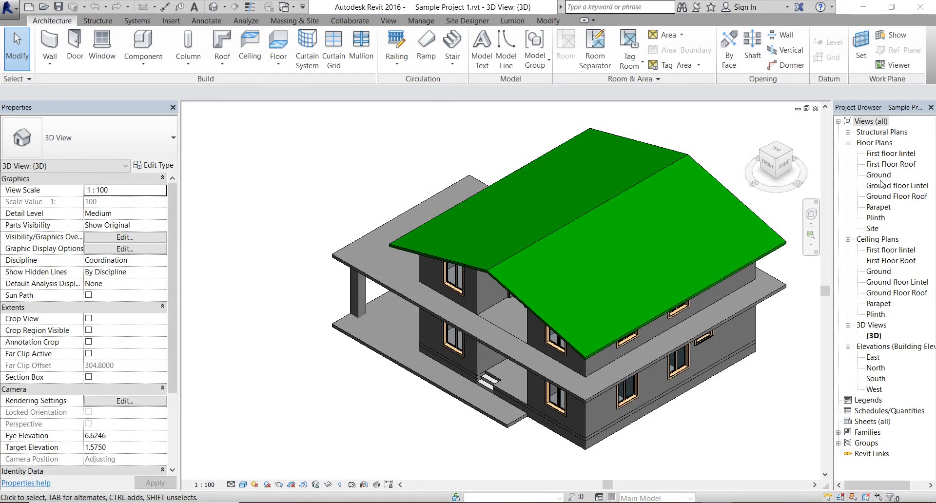
Step: On the Ground Floor Roof plan, extend the interior wall between the two western grid lines up to the north outer wall
{"action": "double_click", "coordinate": [879, 197]}
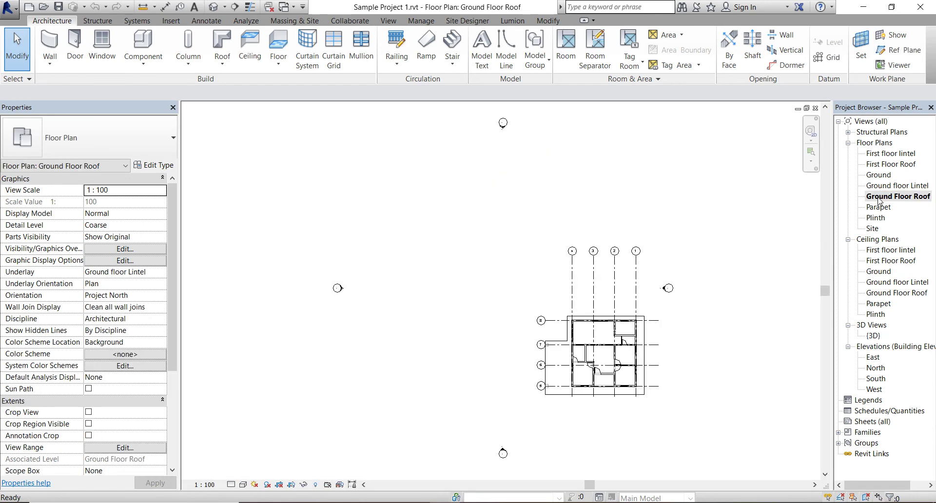
{"action": "scroll", "coordinate": [614, 386], "scroll_direction": "up", "scroll_amount": 6}
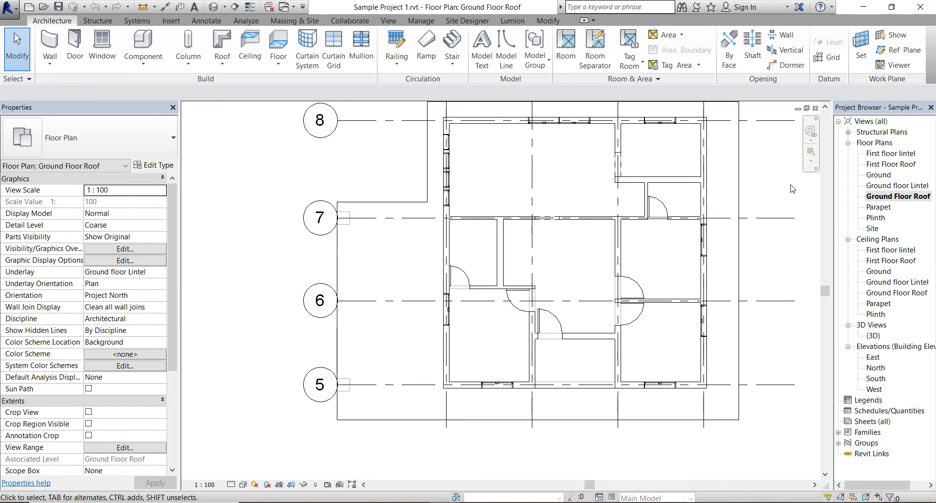
{"action": "middle_click_drag", "start_coordinate": [742, 304], "coordinate": [706, 348]}
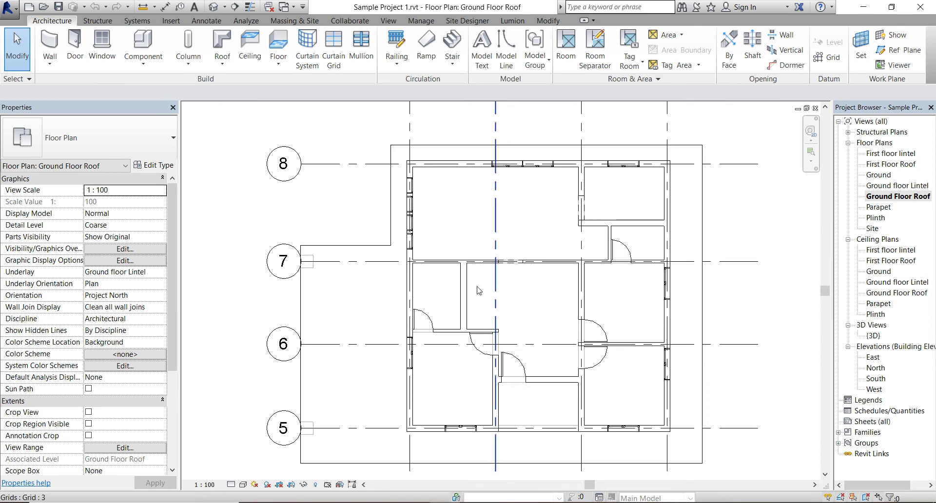
{"action": "left_click", "coordinate": [465, 171]}
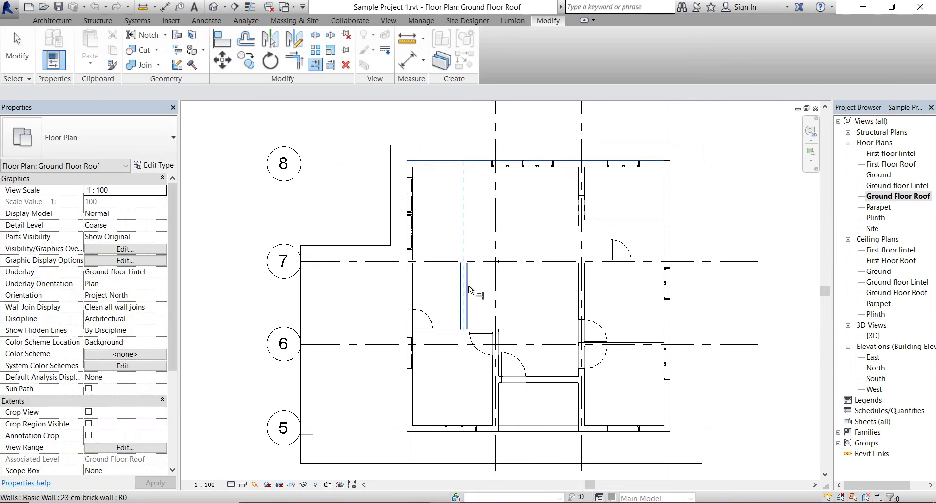
{"action": "left_click", "coordinate": [533, 246]}
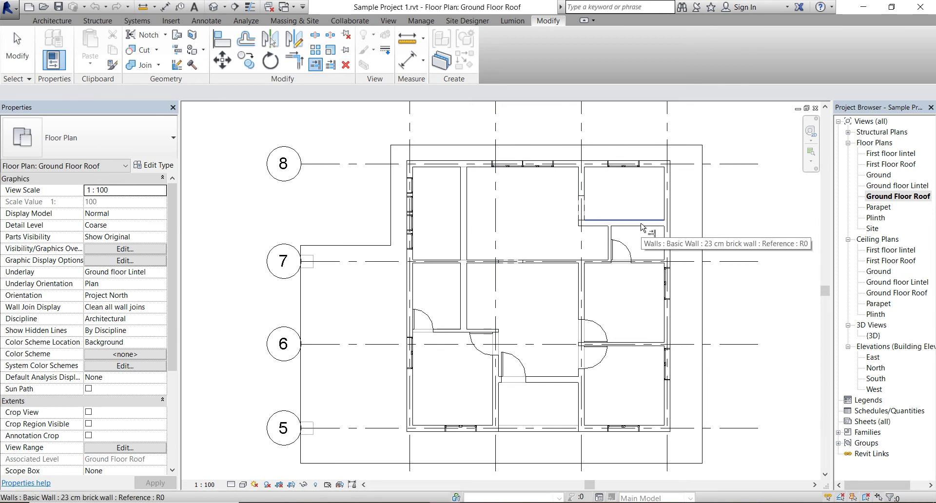
Step: Extend the northeast room's south wall west to the long north-south interior wall, and delete the partition with its door opening north of it
{"action": "left_click", "coordinate": [466, 240]}
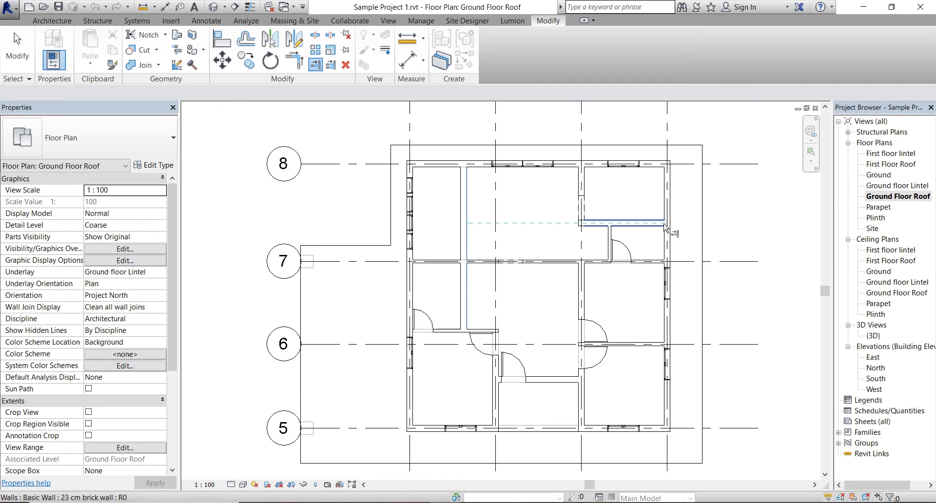
{"action": "left_click", "coordinate": [665, 228]}
{"action": "key", "text": "Escape"}
{"action": "key", "text": "Escape"}
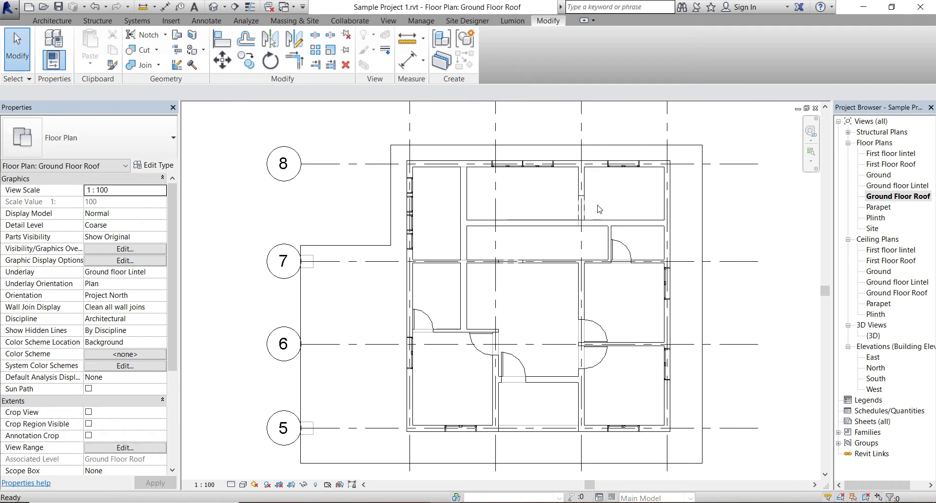
{"action": "left_click", "coordinate": [584, 210]}
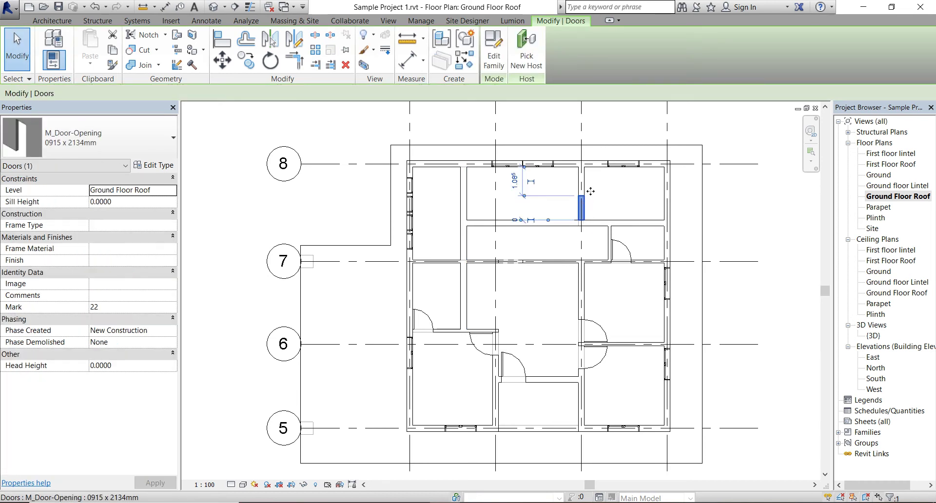
{"action": "key", "text": "Delete"}
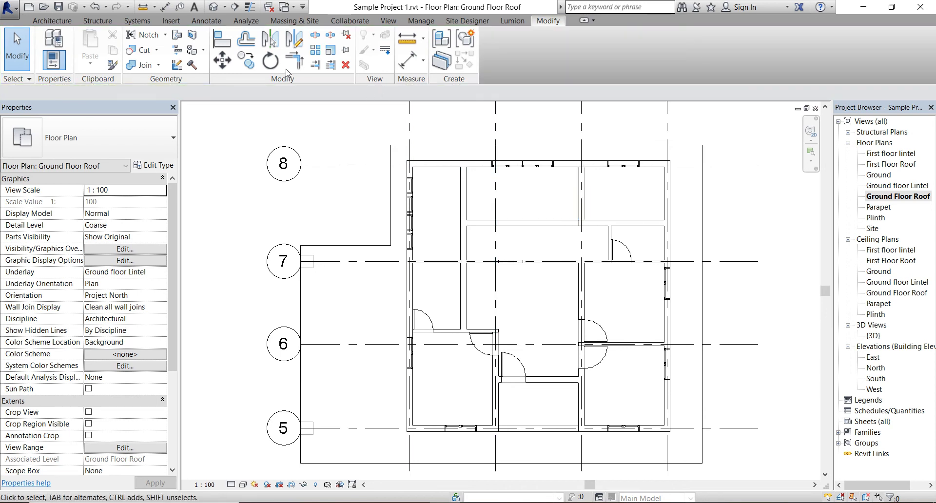
Step: Trim the north and east outer walls into corners with the long north-south wall and the extended wall, deleting the windows left without a host
{"action": "left_click", "coordinate": [294, 58]}
{"action": "left_click", "coordinate": [463, 188]}
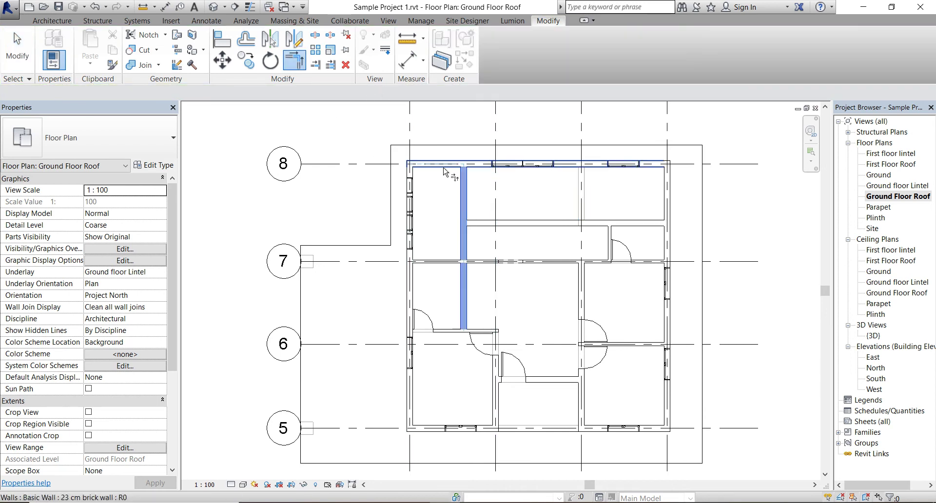
{"action": "left_click", "coordinate": [418, 163]}
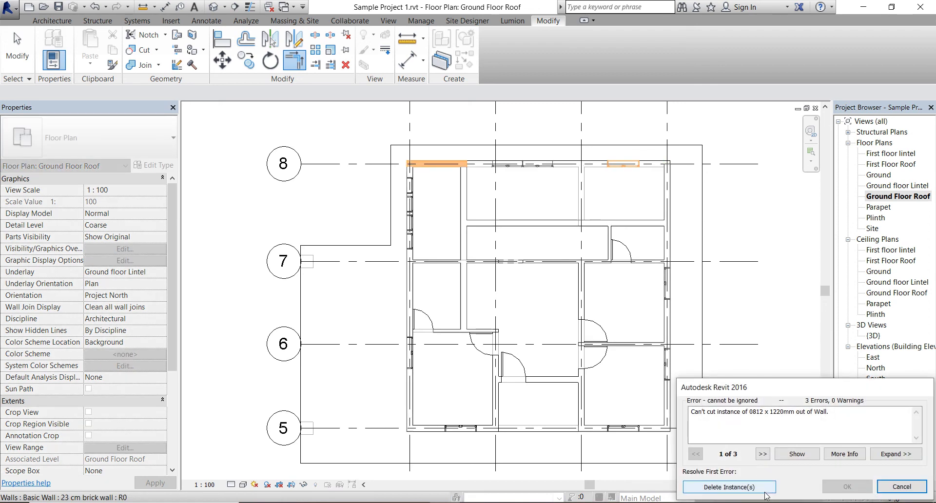
{"action": "left_click", "coordinate": [765, 488]}
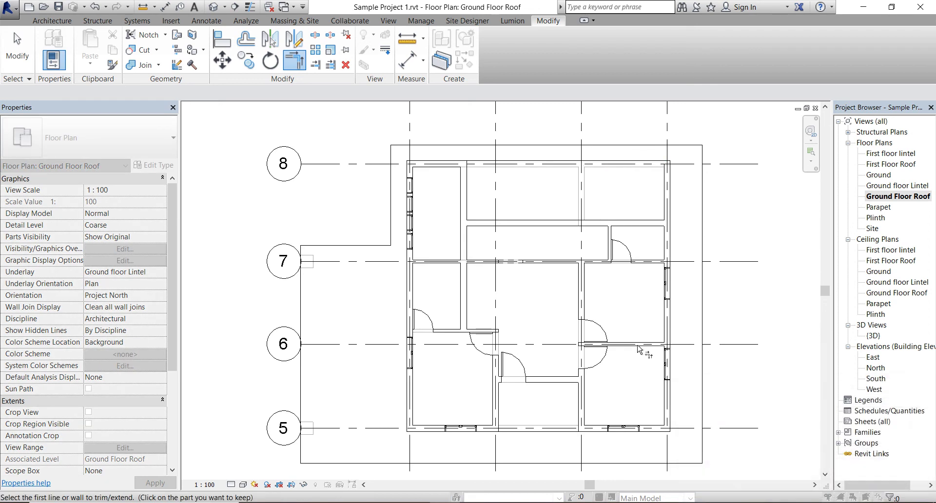
{"action": "left_click", "coordinate": [657, 224]}
{"action": "left_click", "coordinate": [674, 252]}
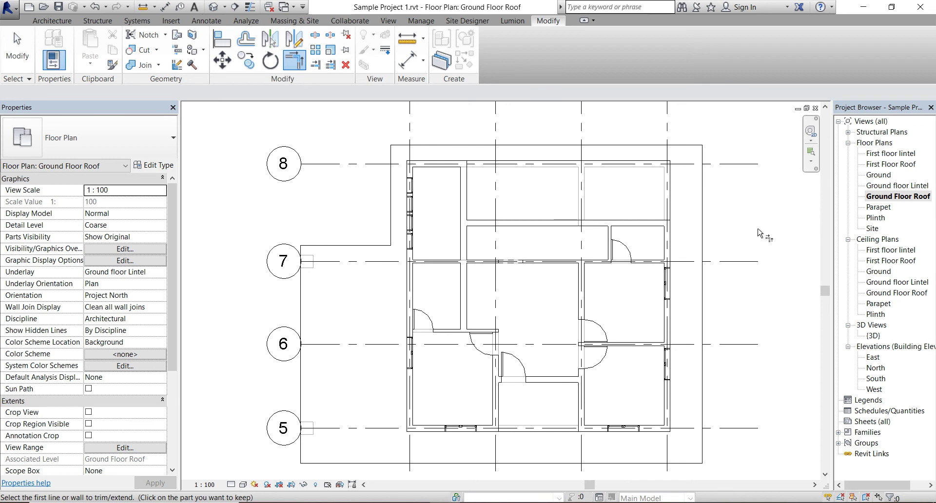
{"action": "key", "text": "Escape"}
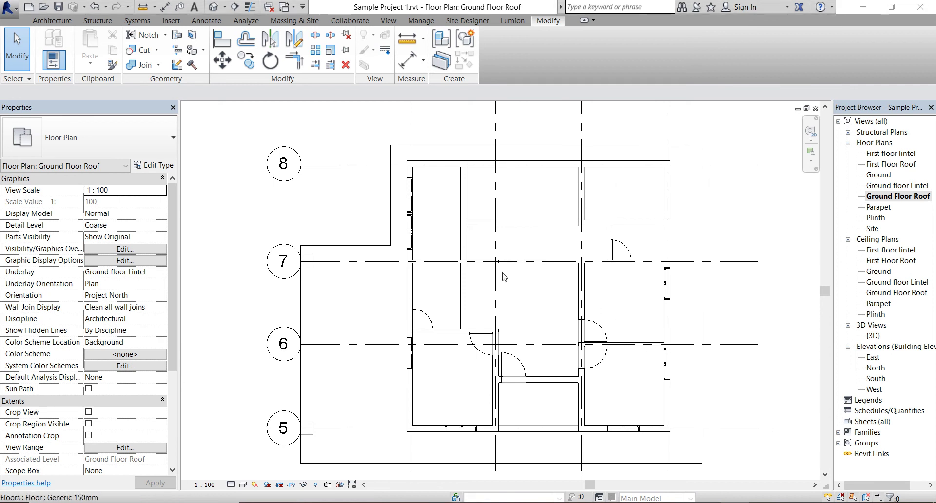
Step: Split the interior wall along grid 7 and trim both parts back to the adjoining north-south walls, deleting the opening between them
{"action": "left_click", "coordinate": [480, 262]}
{"action": "left_click", "coordinate": [476, 272]}
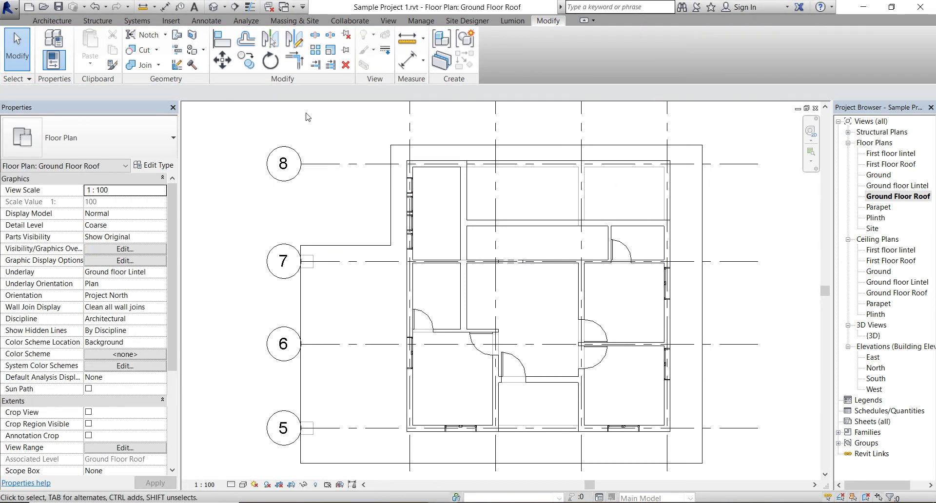
{"action": "left_click", "coordinate": [315, 35]}
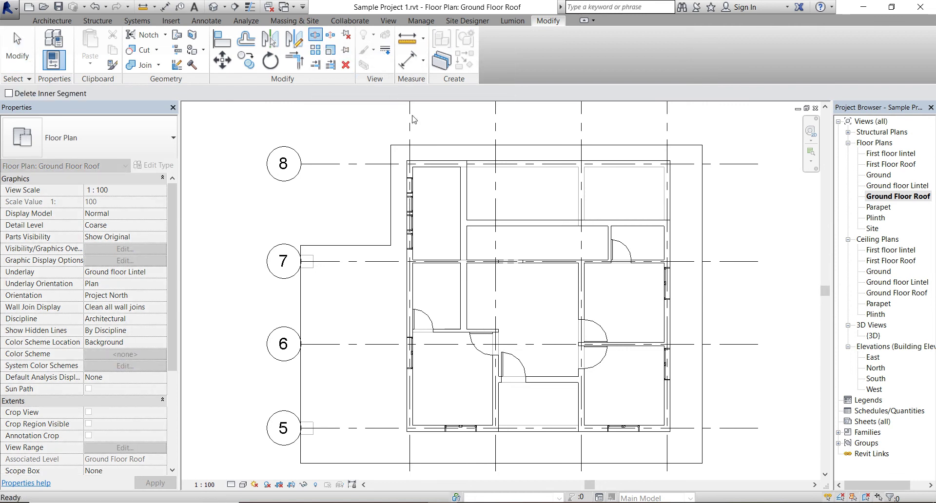
{"action": "left_click", "coordinate": [547, 261]}
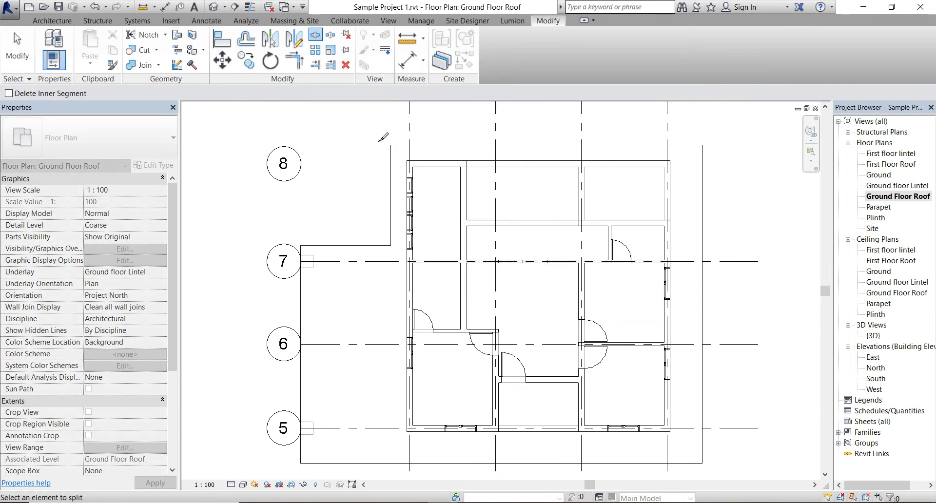
{"action": "left_click", "coordinate": [316, 64]}
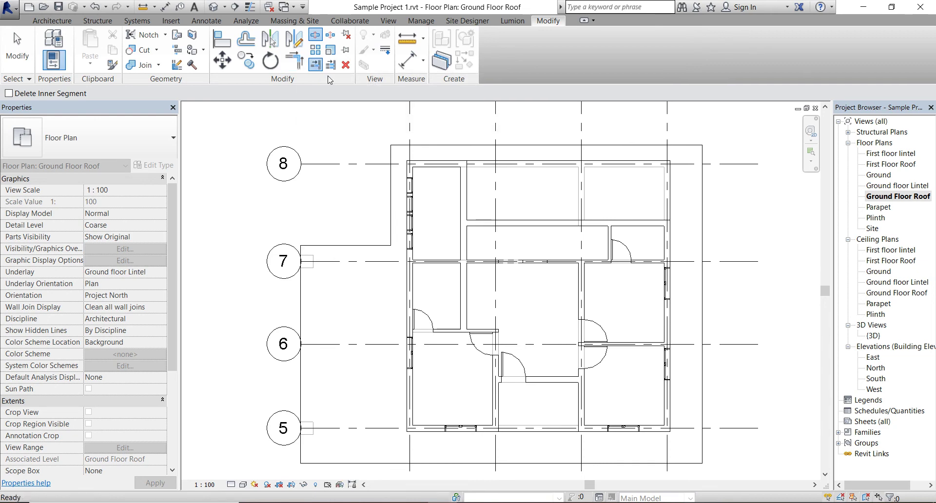
{"action": "left_click", "coordinate": [461, 286]}
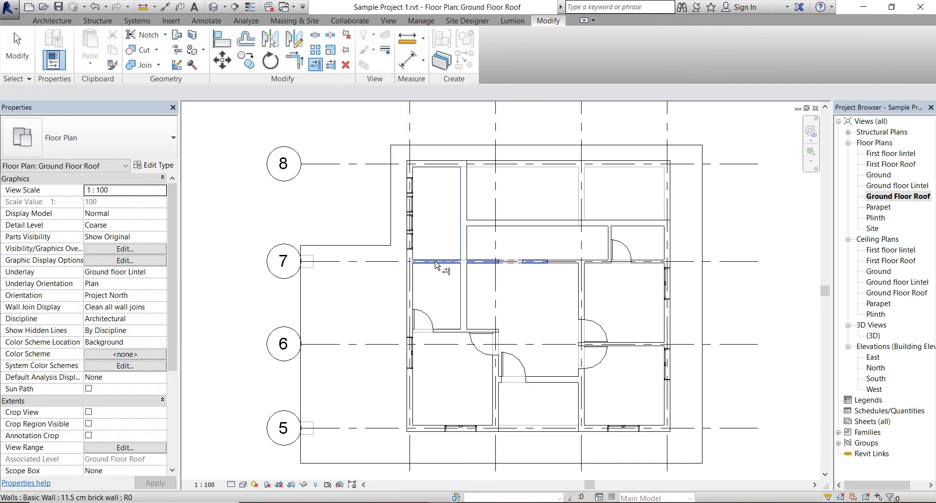
{"action": "left_click", "coordinate": [441, 261]}
{"action": "left_click", "coordinate": [767, 485]}
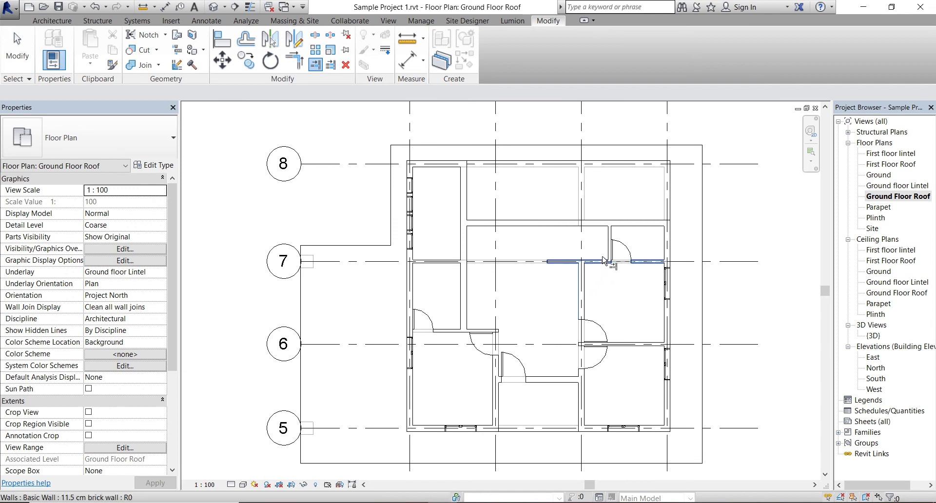
{"action": "key", "text": "Escape"}
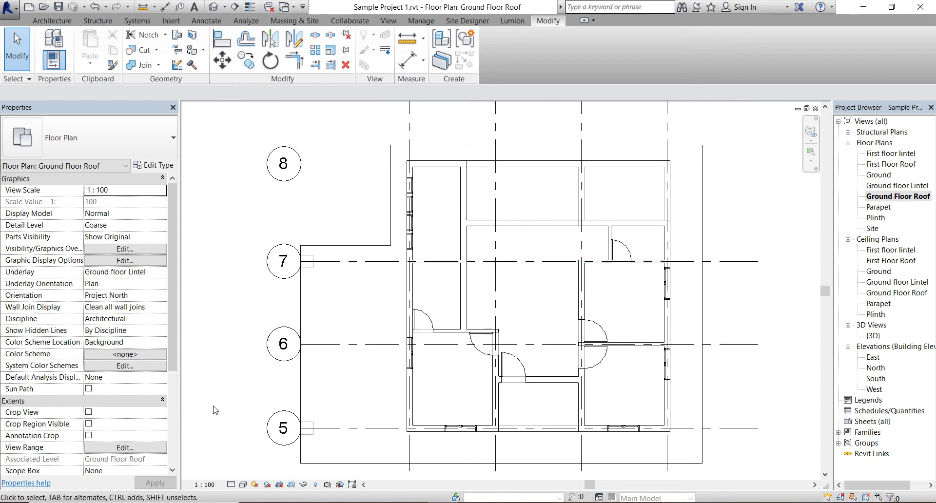
Step: Set the Ground Floor Roof plan's view range cut plane offset to 1.5
{"action": "left_click", "coordinate": [100, 448]}
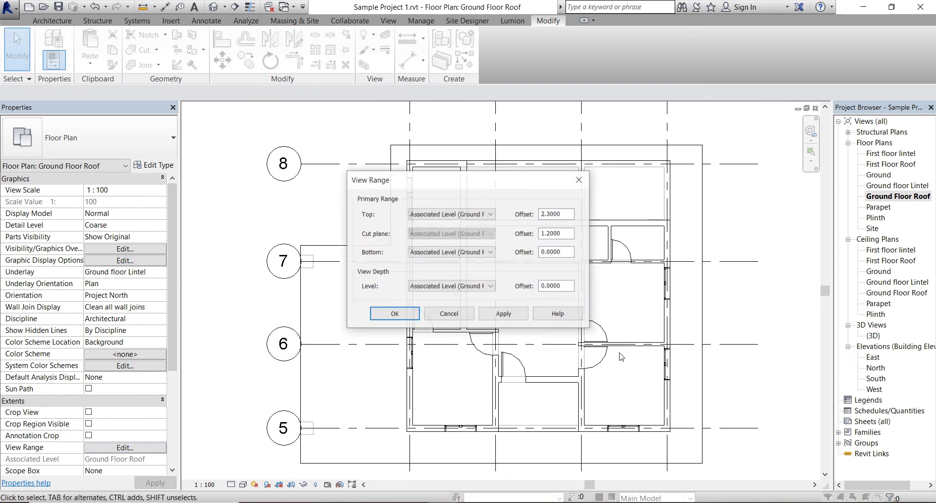
{"action": "left_click_drag", "start_coordinate": [517, 185], "coordinate": [385, 179]}
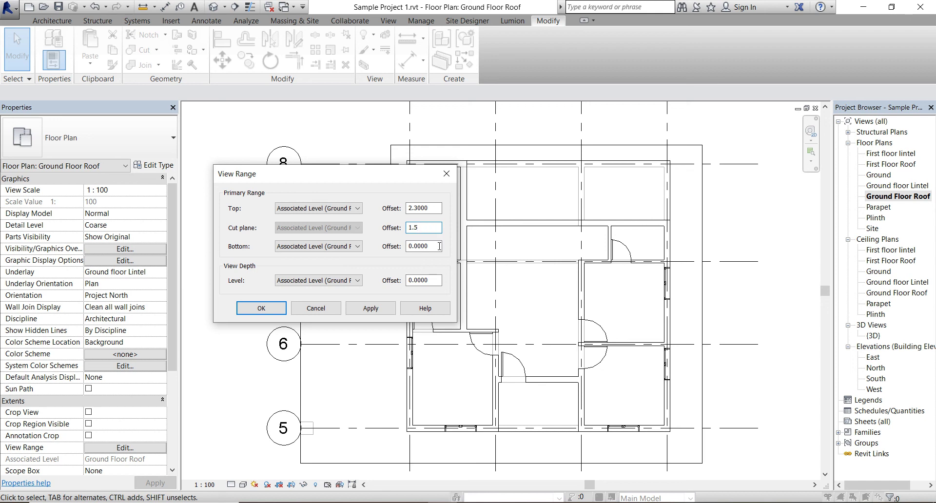
{"action": "left_click", "coordinate": [370, 308]}
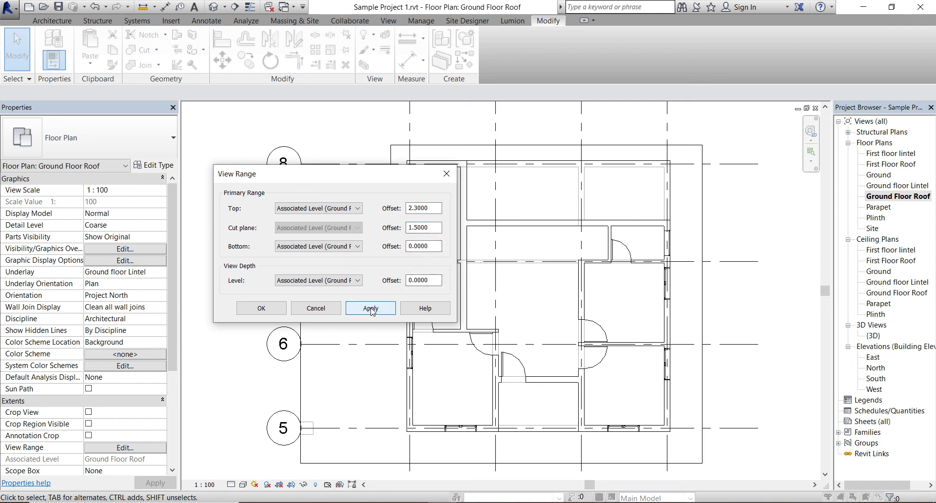
{"action": "left_click", "coordinate": [262, 310]}
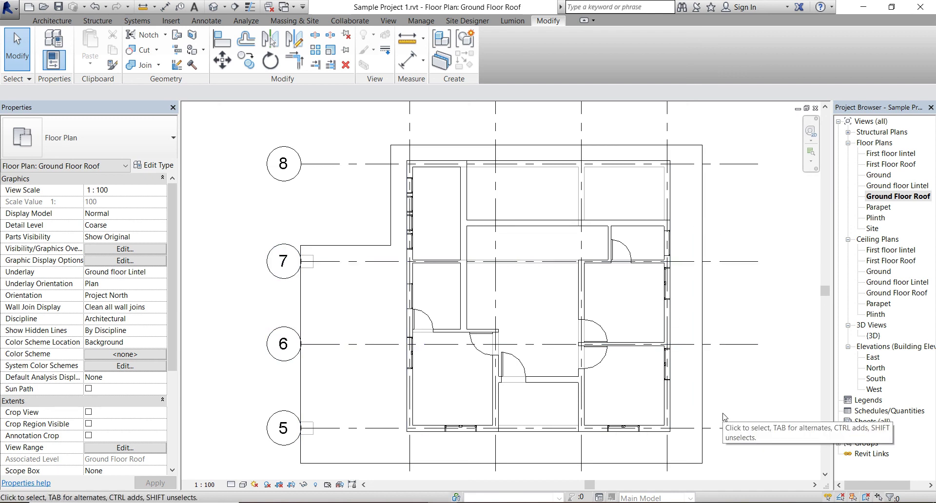
Step: Split the western north-south interior wall just north of grid 7 and trim its two parts into corners with the adjoining east-west walls
{"action": "scroll", "coordinate": [476, 248], "scroll_direction": "up", "scroll_amount": 1}
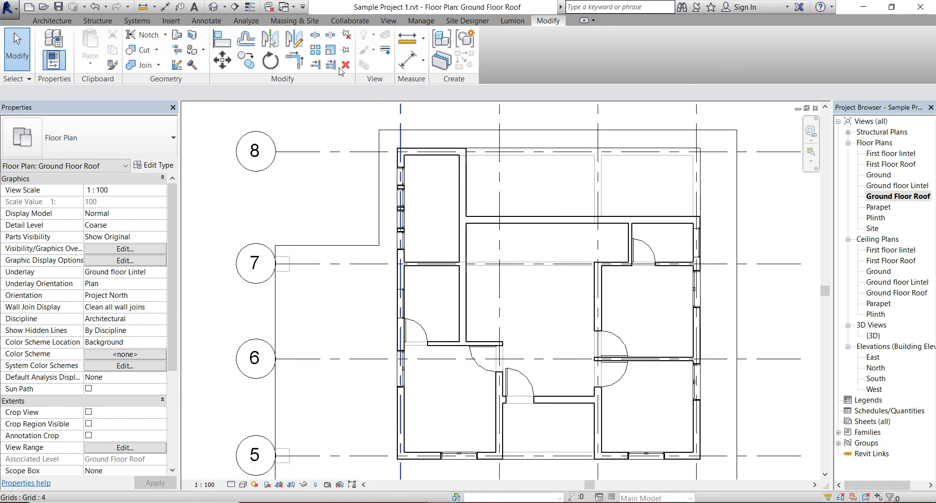
{"action": "left_click", "coordinate": [294, 63]}
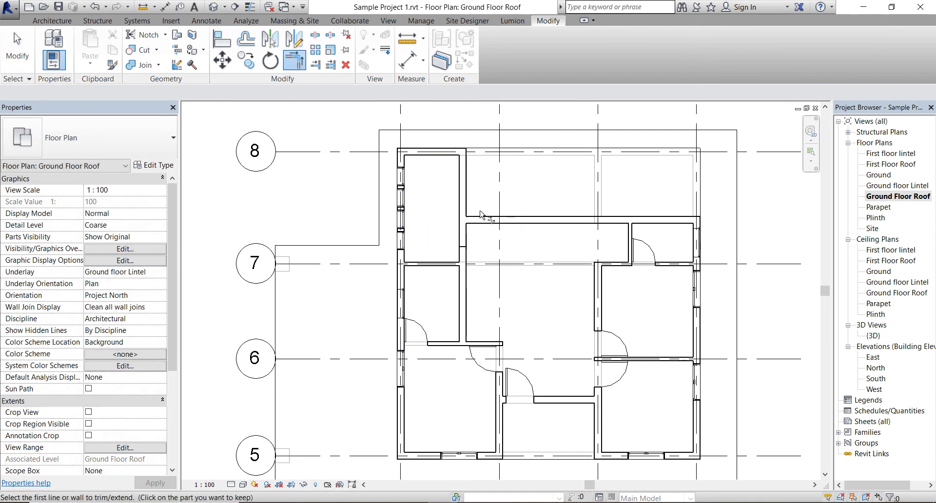
{"action": "left_click", "coordinate": [481, 218]}
{"action": "left_click", "coordinate": [463, 195]}
{"action": "scroll", "coordinate": [505, 168], "scroll_direction": "down", "scroll_amount": 1}
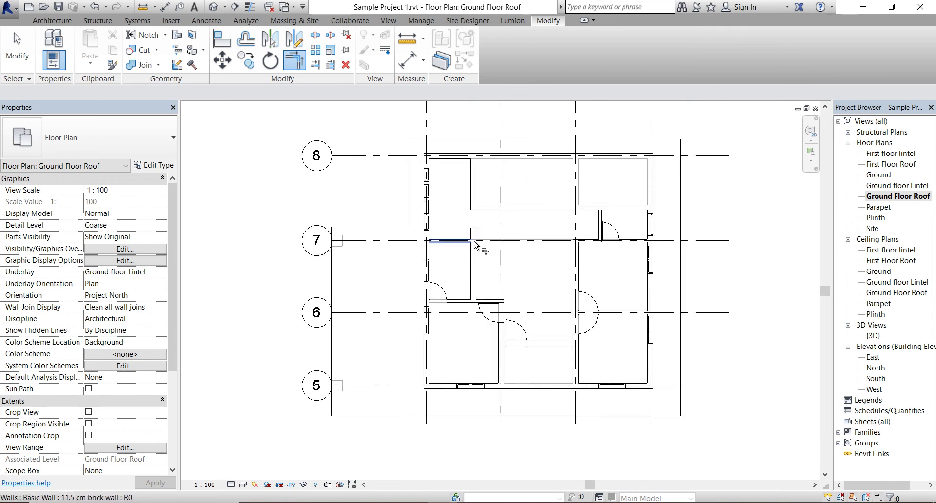
{"action": "left_click", "coordinate": [477, 249]}
{"action": "left_click", "coordinate": [460, 241]}
{"action": "key", "text": "Escape"}
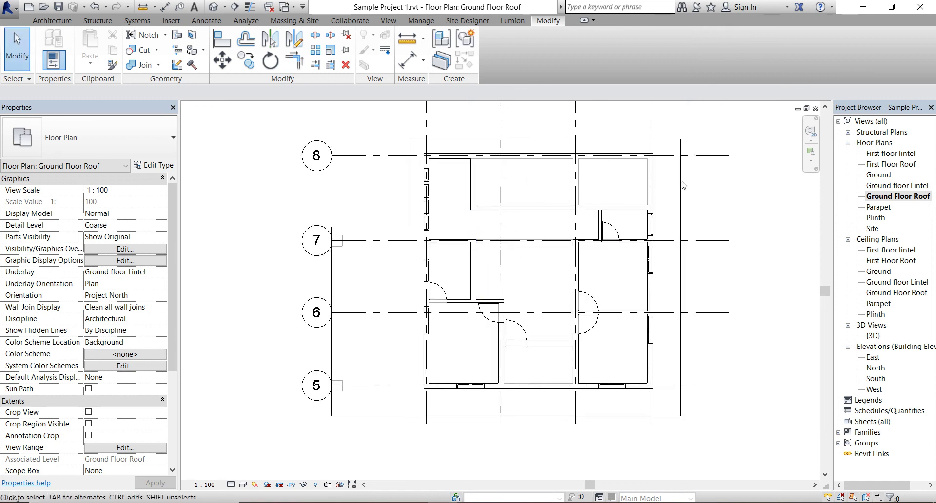
Step: Try the Consistent Colors visual style and Fine detail level on the plan, and undo the display changes
{"action": "left_click", "coordinate": [246, 486]}
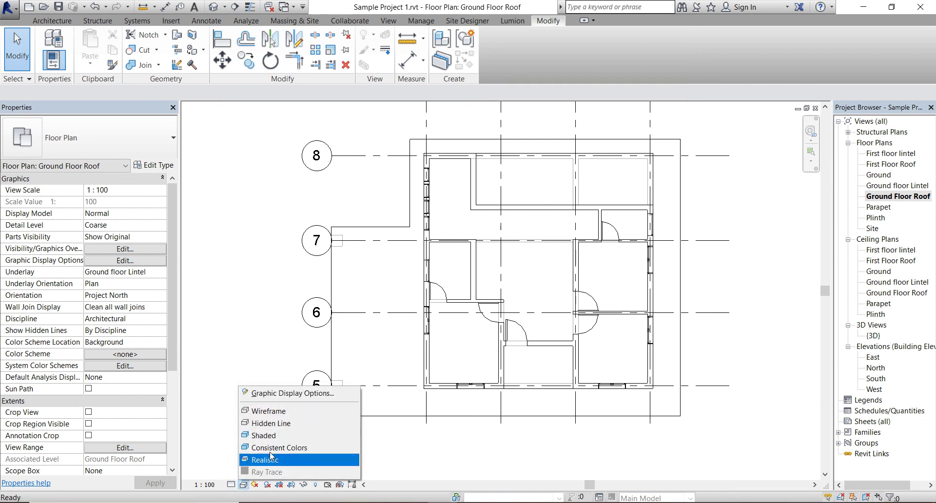
{"action": "left_click", "coordinate": [273, 445]}
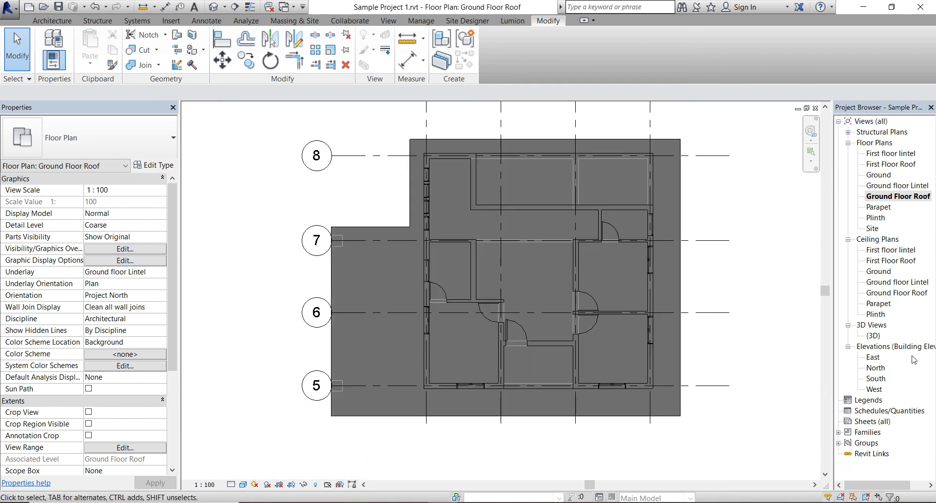
{"action": "left_click", "coordinate": [243, 485]}
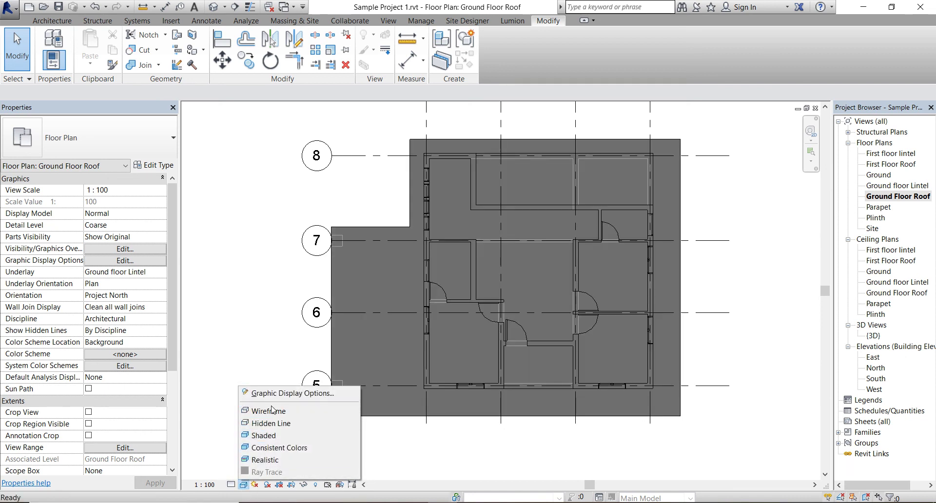
{"action": "left_click", "coordinate": [272, 424]}
{"action": "left_click", "coordinate": [231, 484]}
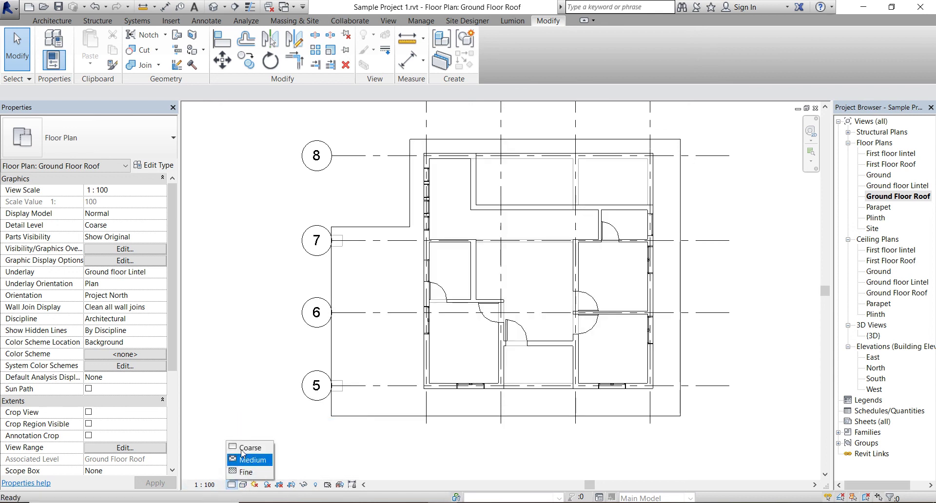
{"action": "left_click", "coordinate": [244, 472]}
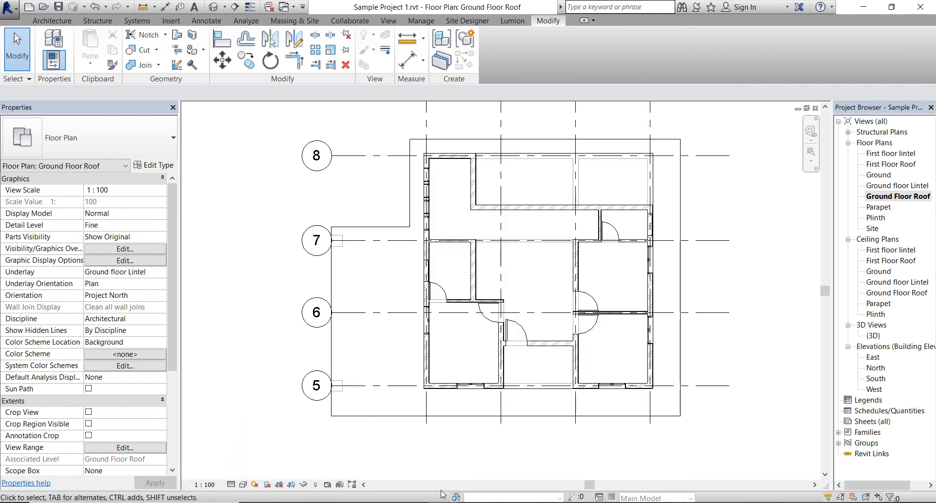
{"action": "left_click", "coordinate": [244, 485]}
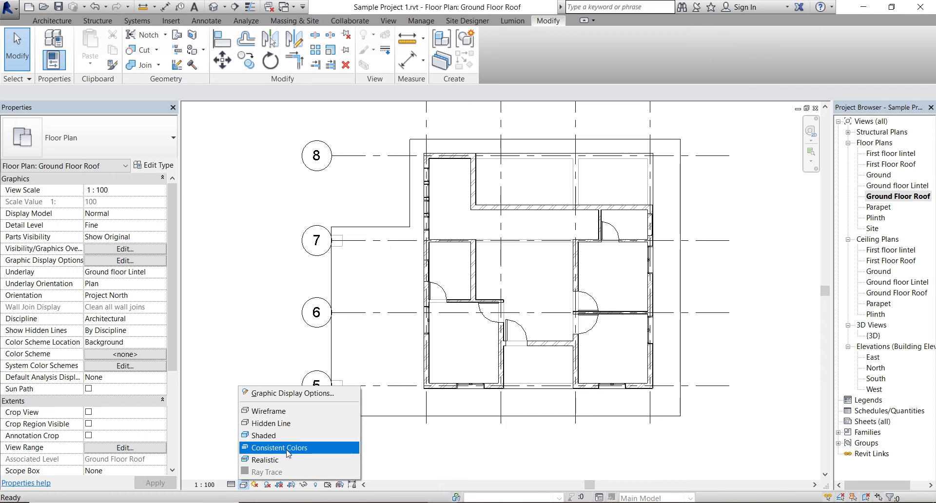
{"action": "left_click", "coordinate": [287, 448]}
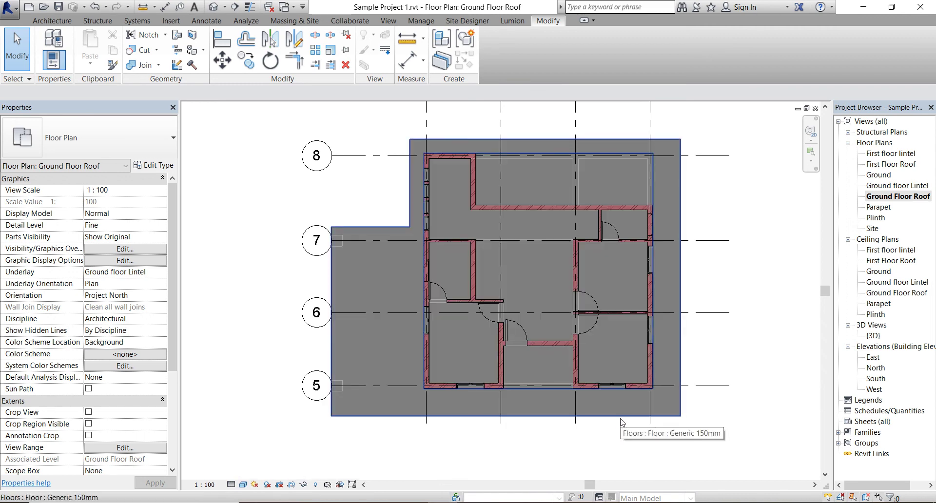
{"action": "key", "text": "ctrl+z"}
{"action": "key", "text": "ctrl+z"}
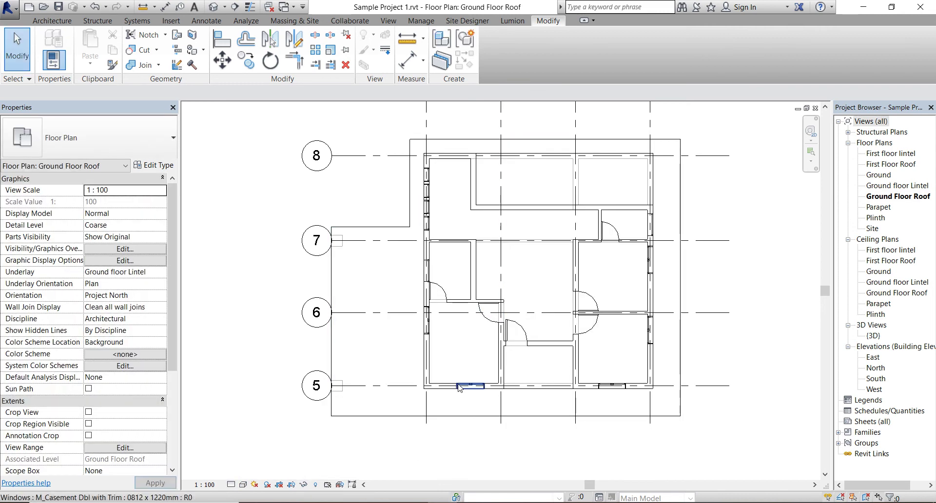
Step: Place a window similar to the south wall's 0812 x 1220mm casement in the recessed north wall, about 1.00 m from its western corner
{"action": "left_click", "coordinate": [469, 386]}
{"action": "right_click", "coordinate": [459, 386]}
{"action": "left_click", "coordinate": [529, 231]}
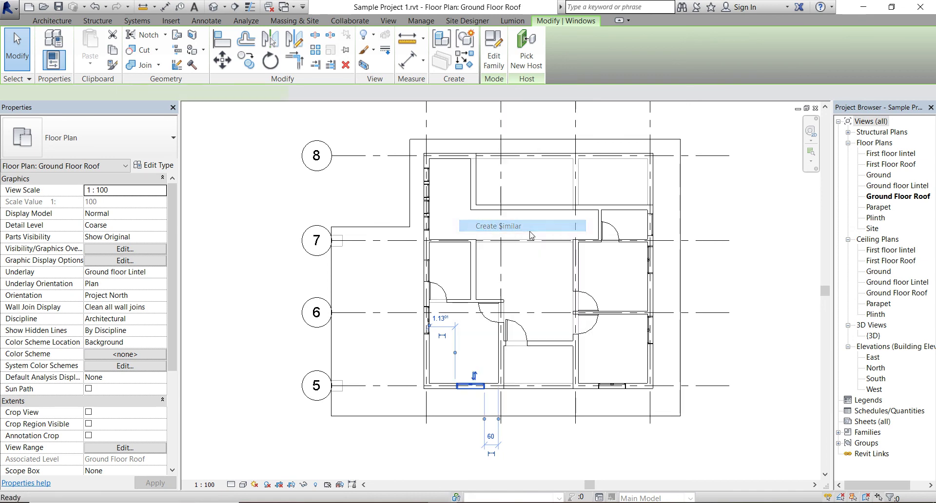
{"action": "scroll", "coordinate": [521, 215], "scroll_direction": "up", "scroll_amount": 3}
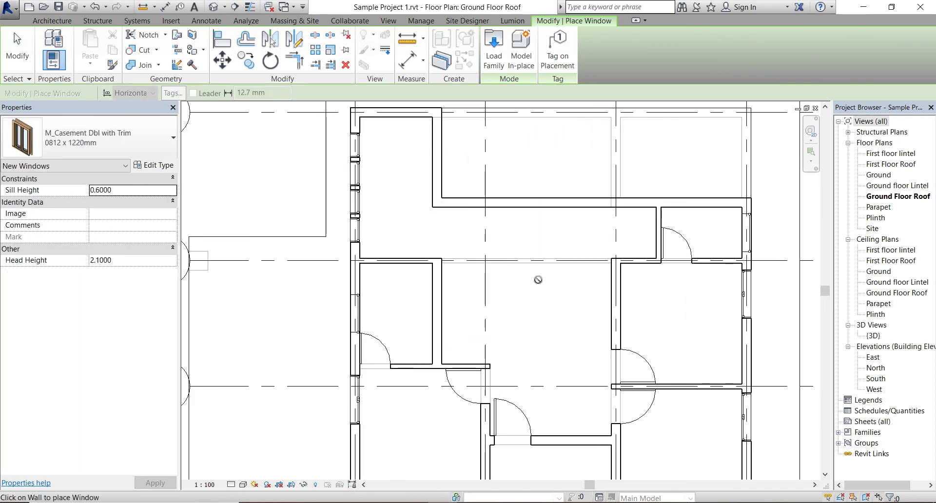
{"action": "left_click", "coordinate": [508, 198]}
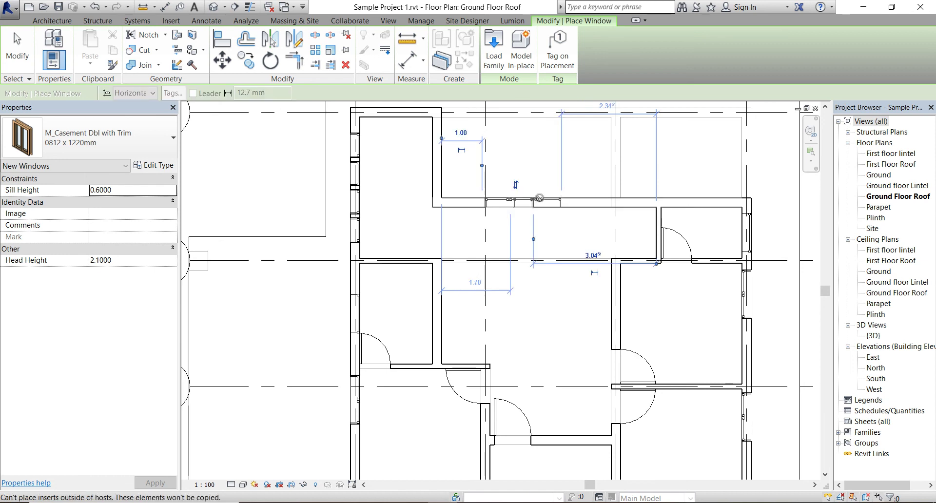
Step: Place a second 0812 x 1220mm casement window in the recessed north wall, directly adjoining the east side of the first one
{"action": "left_click", "coordinate": [576, 195]}
{"action": "key", "text": "Escape"}
{"action": "key", "text": "Escape"}
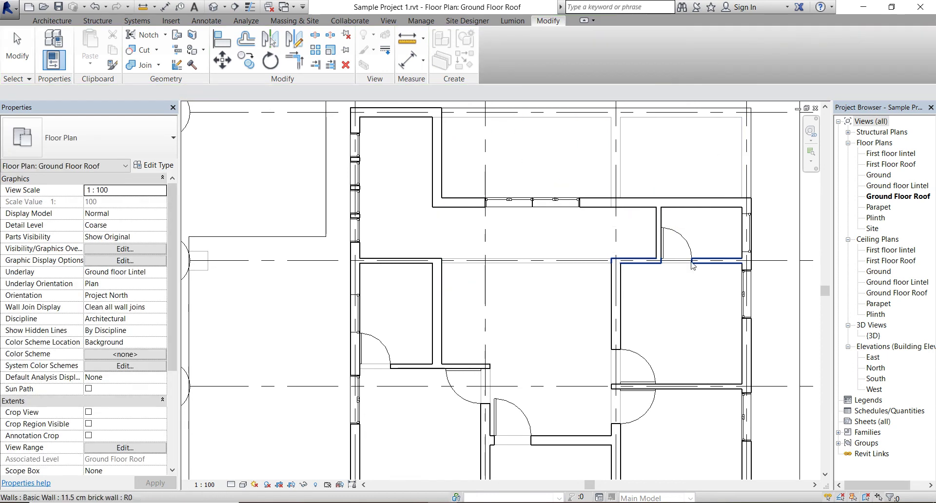
Step: Place a door similar to the eastern room's 0864 x 2134mm single-flush door in the recessed north wall, about 0.94 m east of the windows, hinged on its east side
{"action": "right_click", "coordinate": [642, 361]}
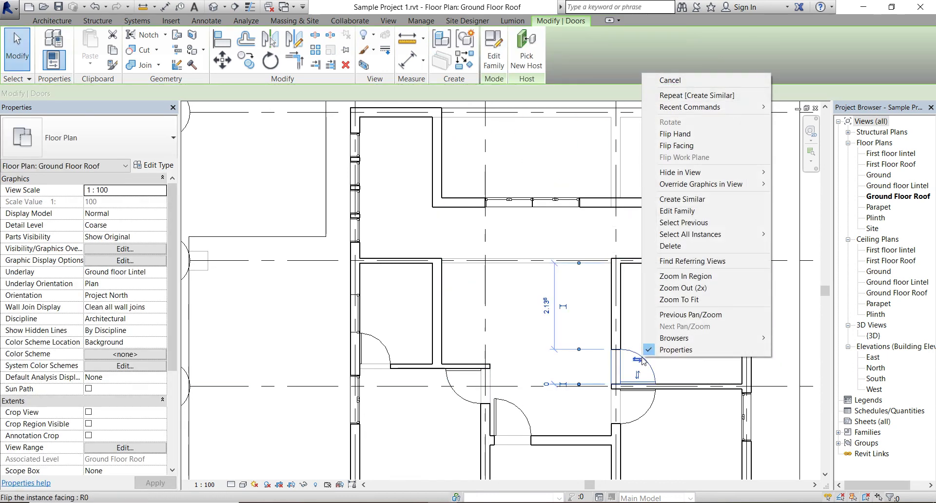
{"action": "left_click", "coordinate": [668, 200]}
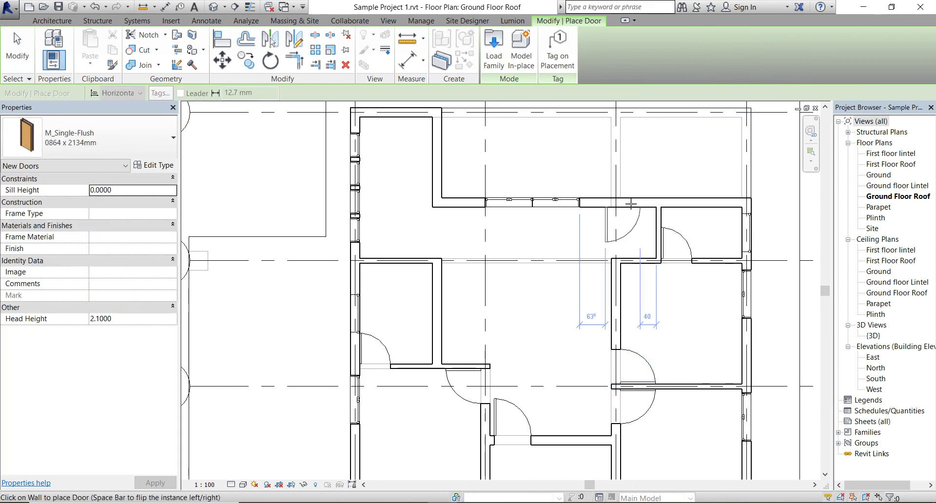
{"action": "key", "text": "space"}
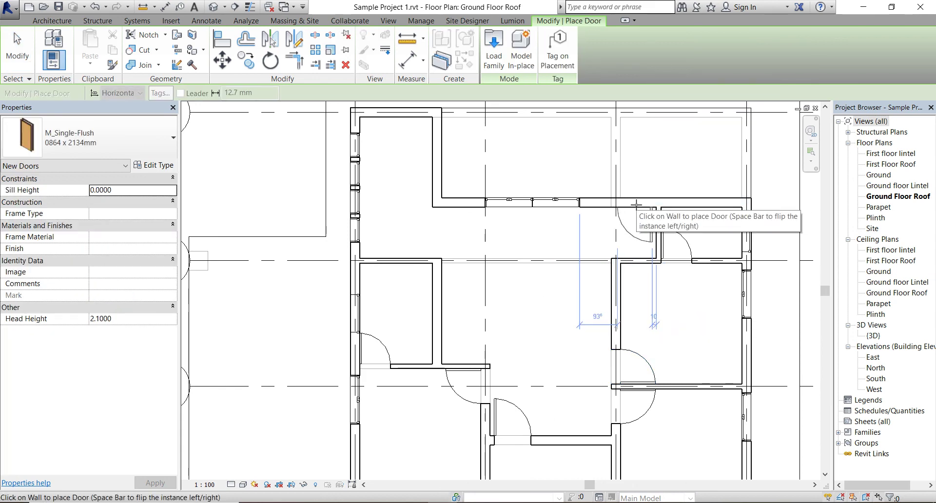
{"action": "key", "text": "Escape"}
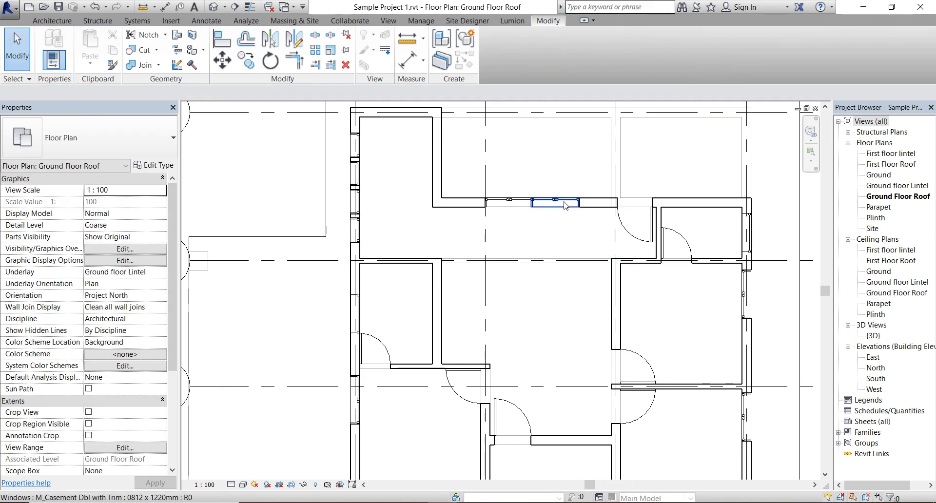
Step: Flip the facing of both casement windows in the recessed north wall
{"action": "left_click", "coordinate": [559, 204]}
{"action": "left_click_drag", "start_coordinate": [559, 204], "coordinate": [512, 204]}
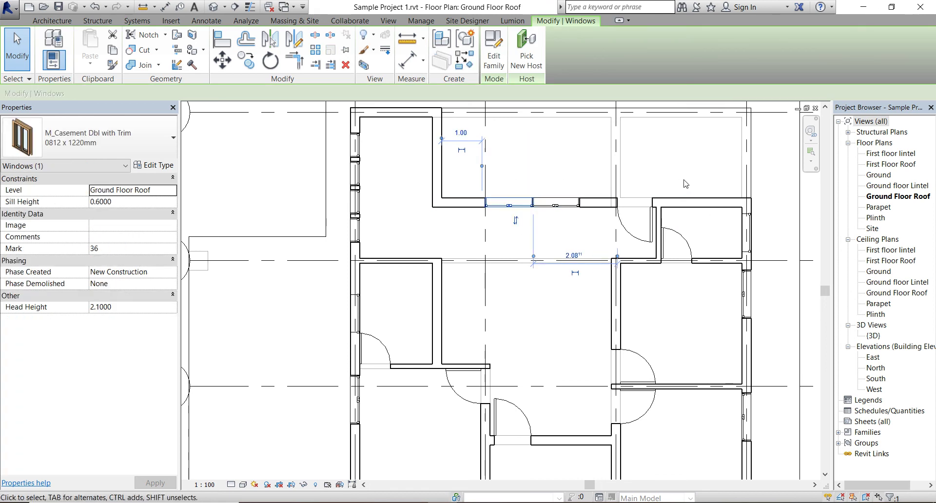
{"action": "left_click", "coordinate": [782, 217]}
{"action": "scroll", "coordinate": [777, 301], "scroll_direction": "down", "scroll_amount": 3}
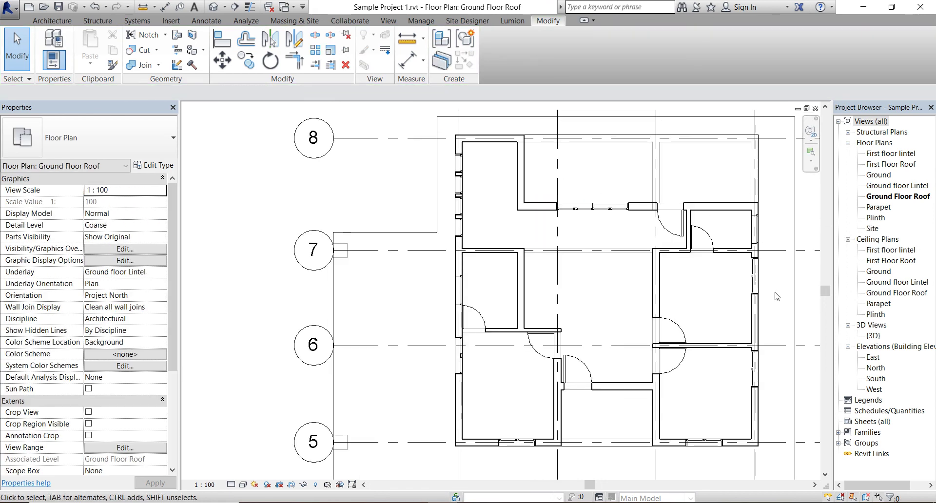
{"action": "middle_click_drag", "start_coordinate": [777, 301], "coordinate": [714, 298]}
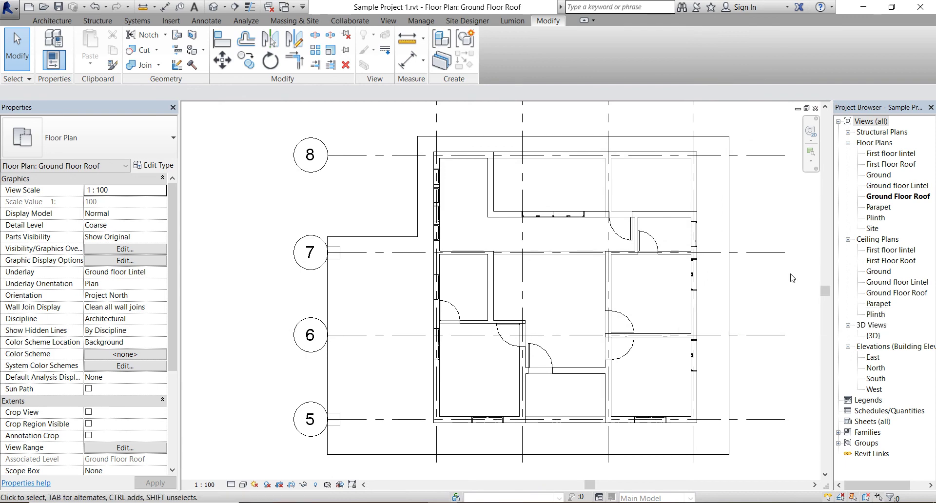